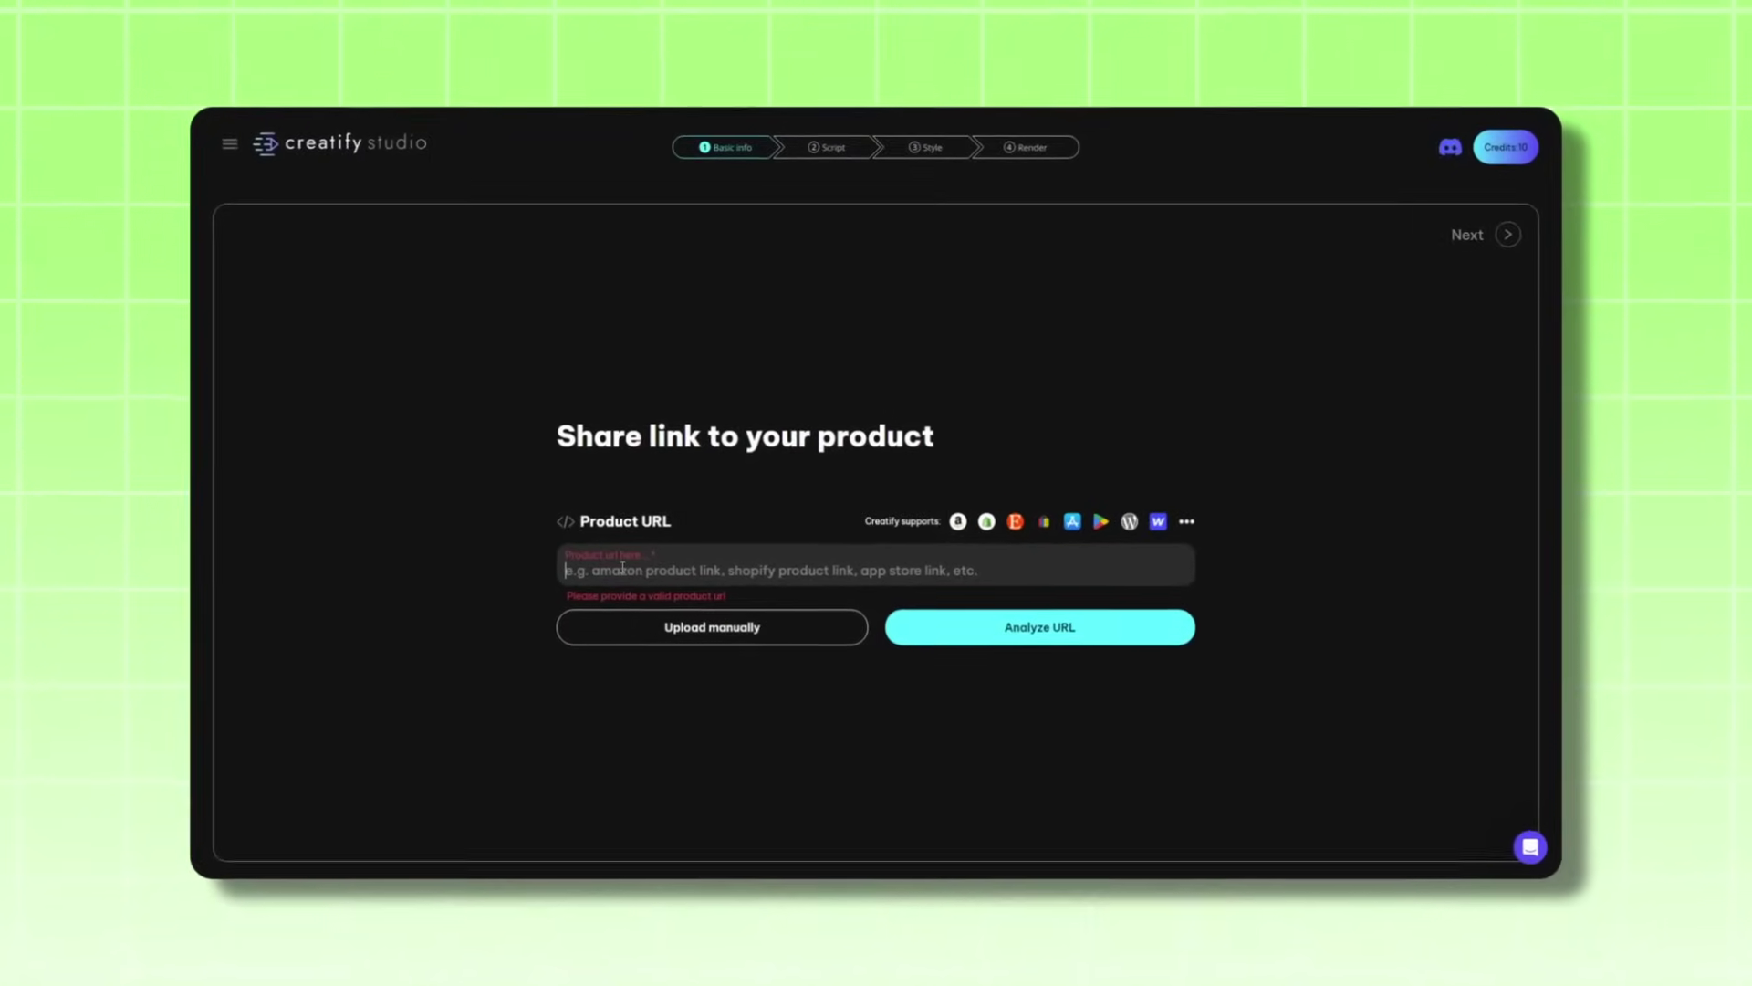
Paste the product link as the product URL in Creatify and have it analyzed
key("ctrl+v")
left_click(958, 636)
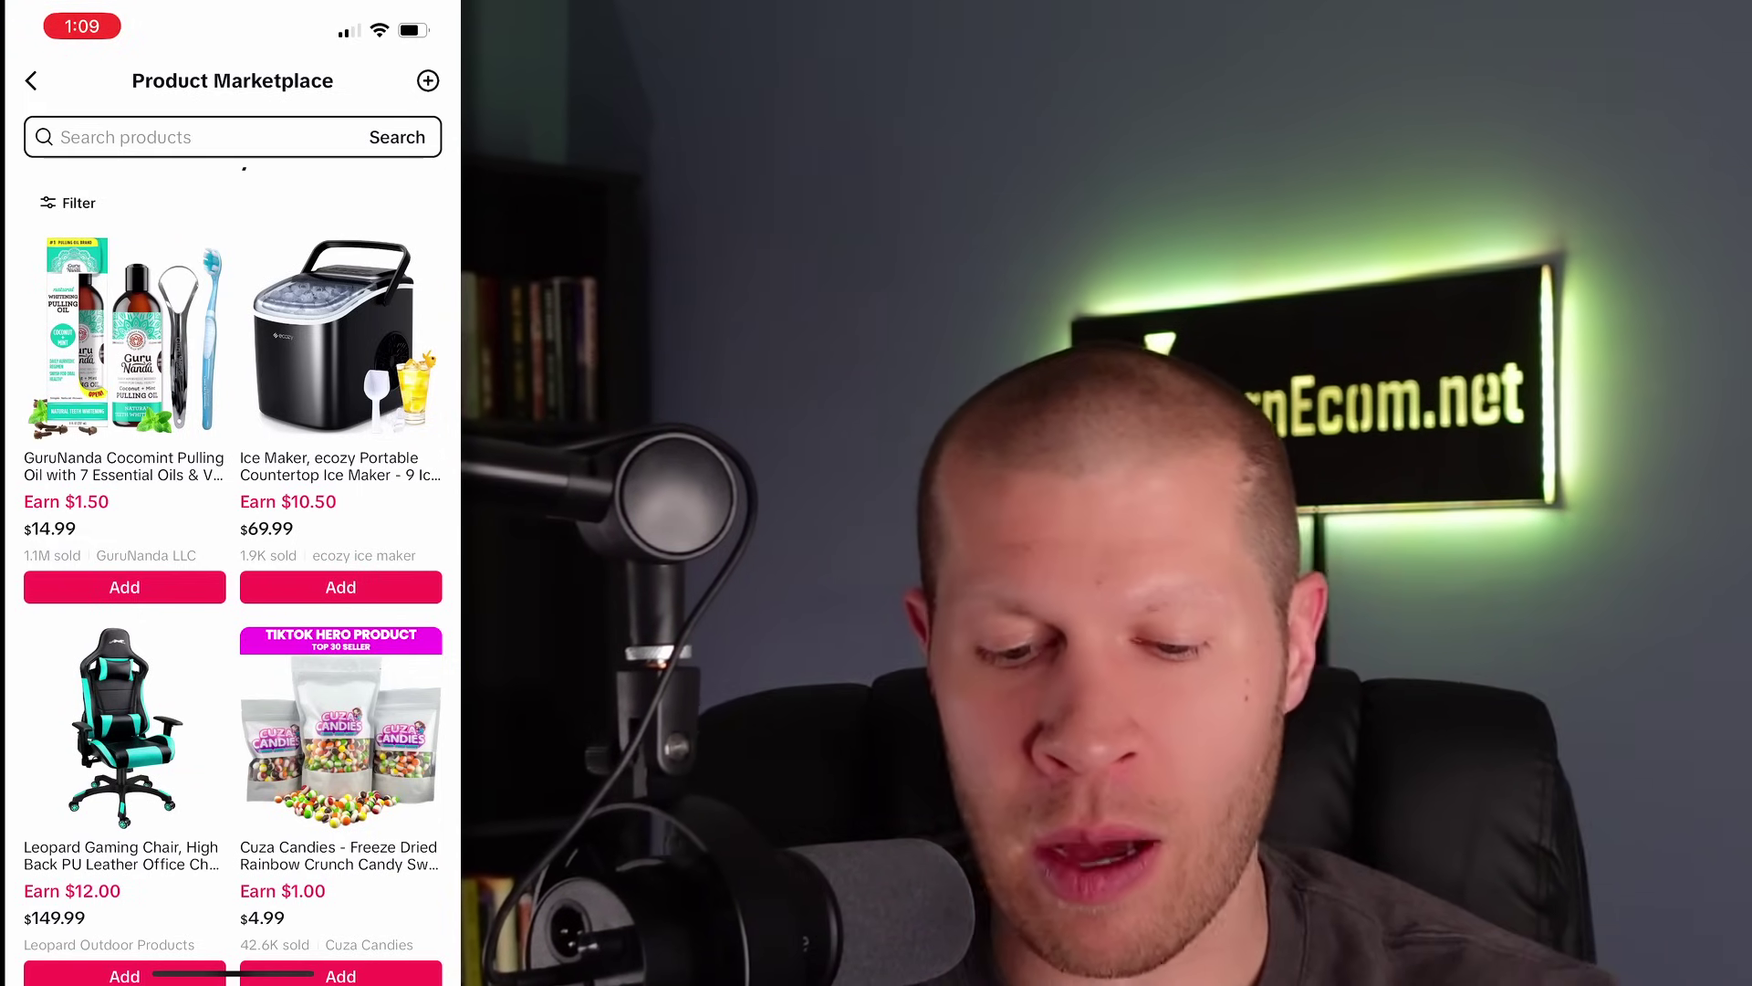
Switch to TikTok's Product Marketplace and browse the listings, comparing earnings per sale, prices and units sold
scroll(233, 547, "down", 3)
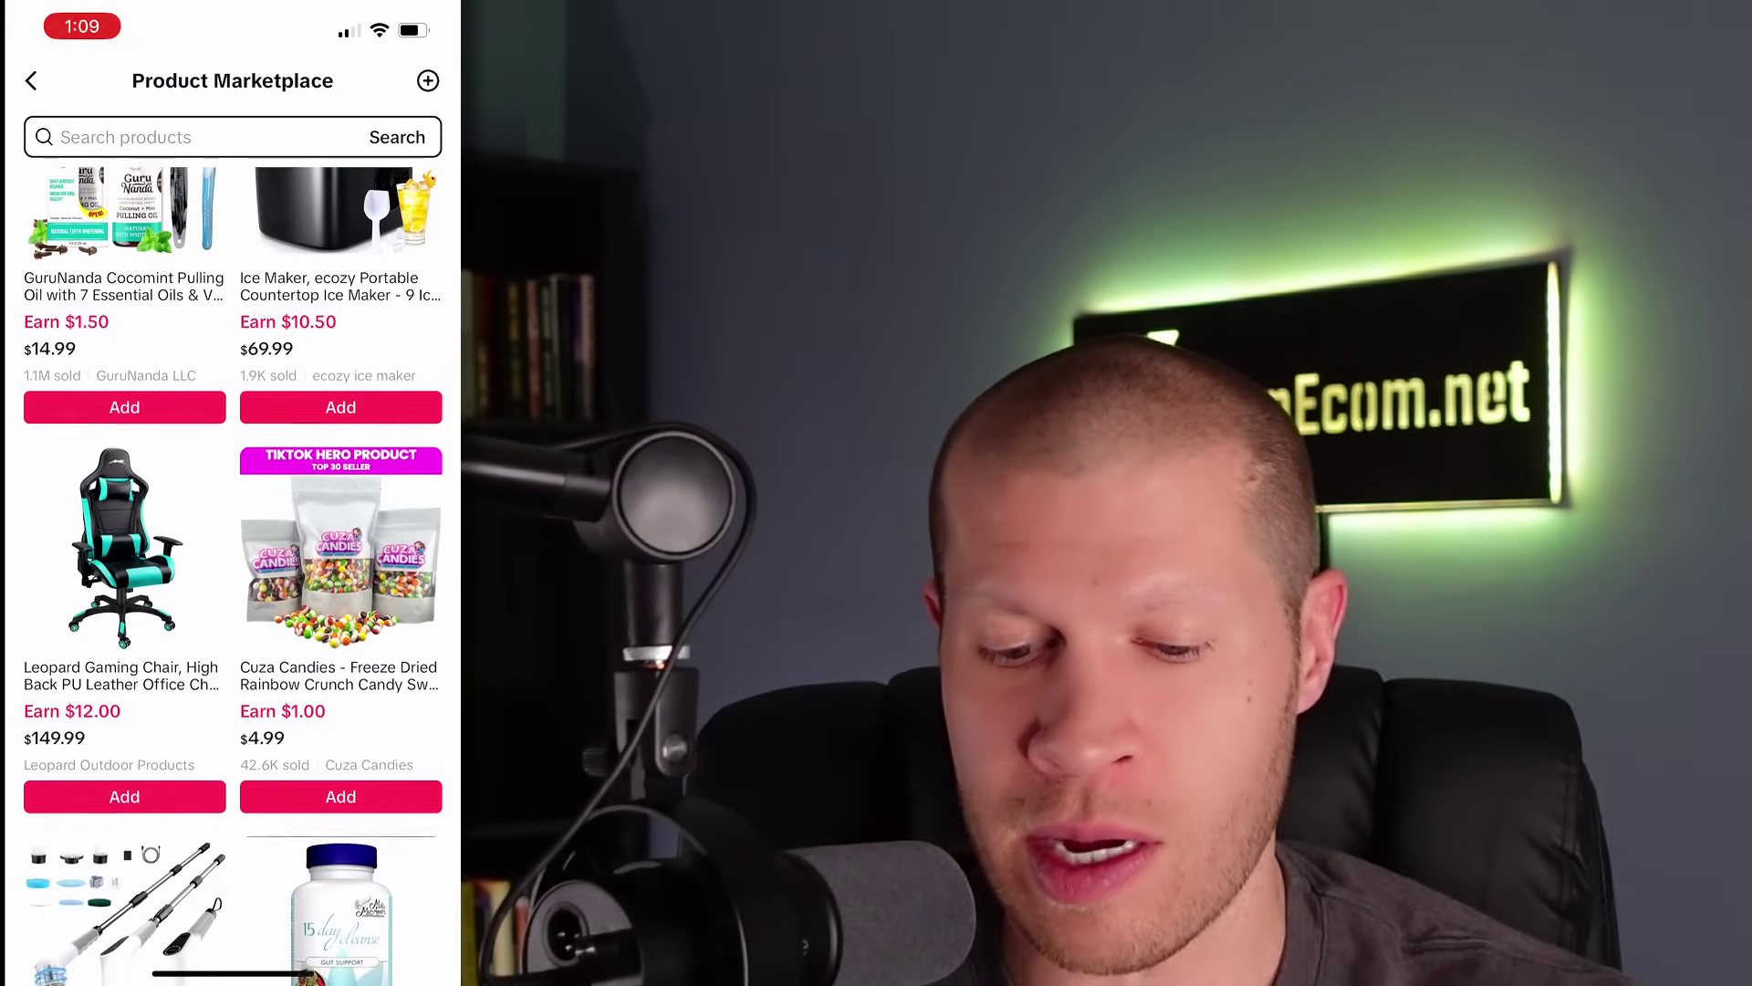
scroll(232, 548, "down", 6)
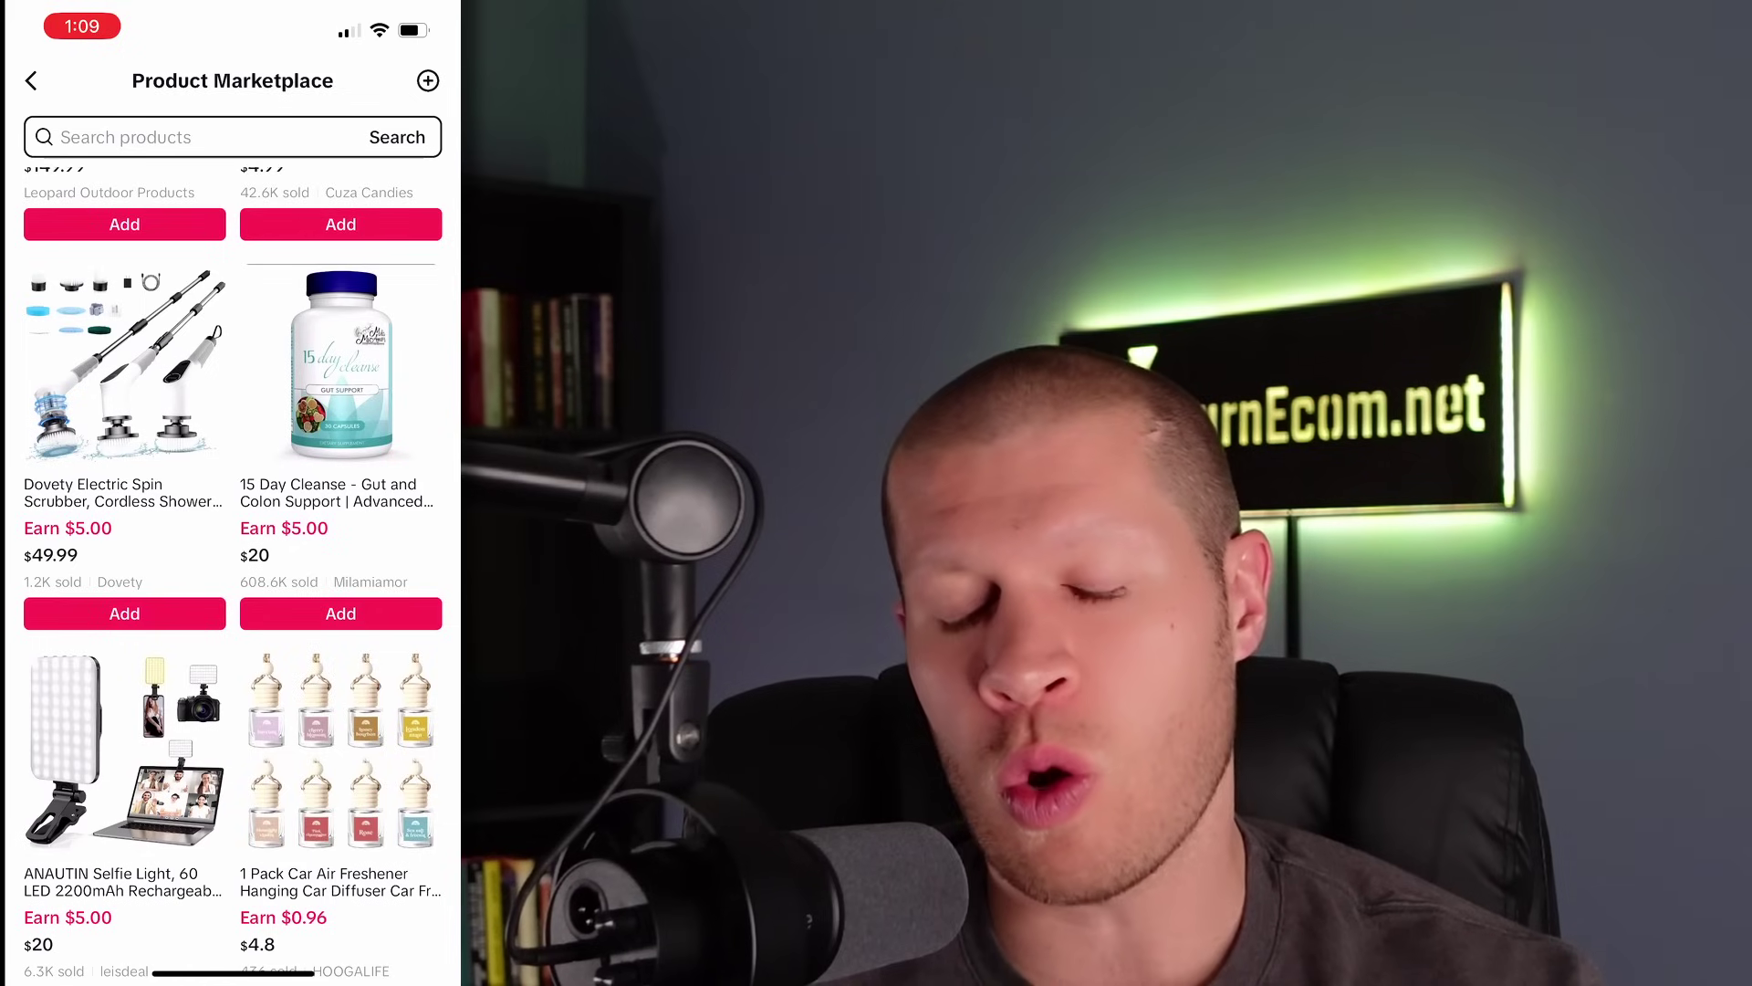
scroll(233, 547, "down", 1)
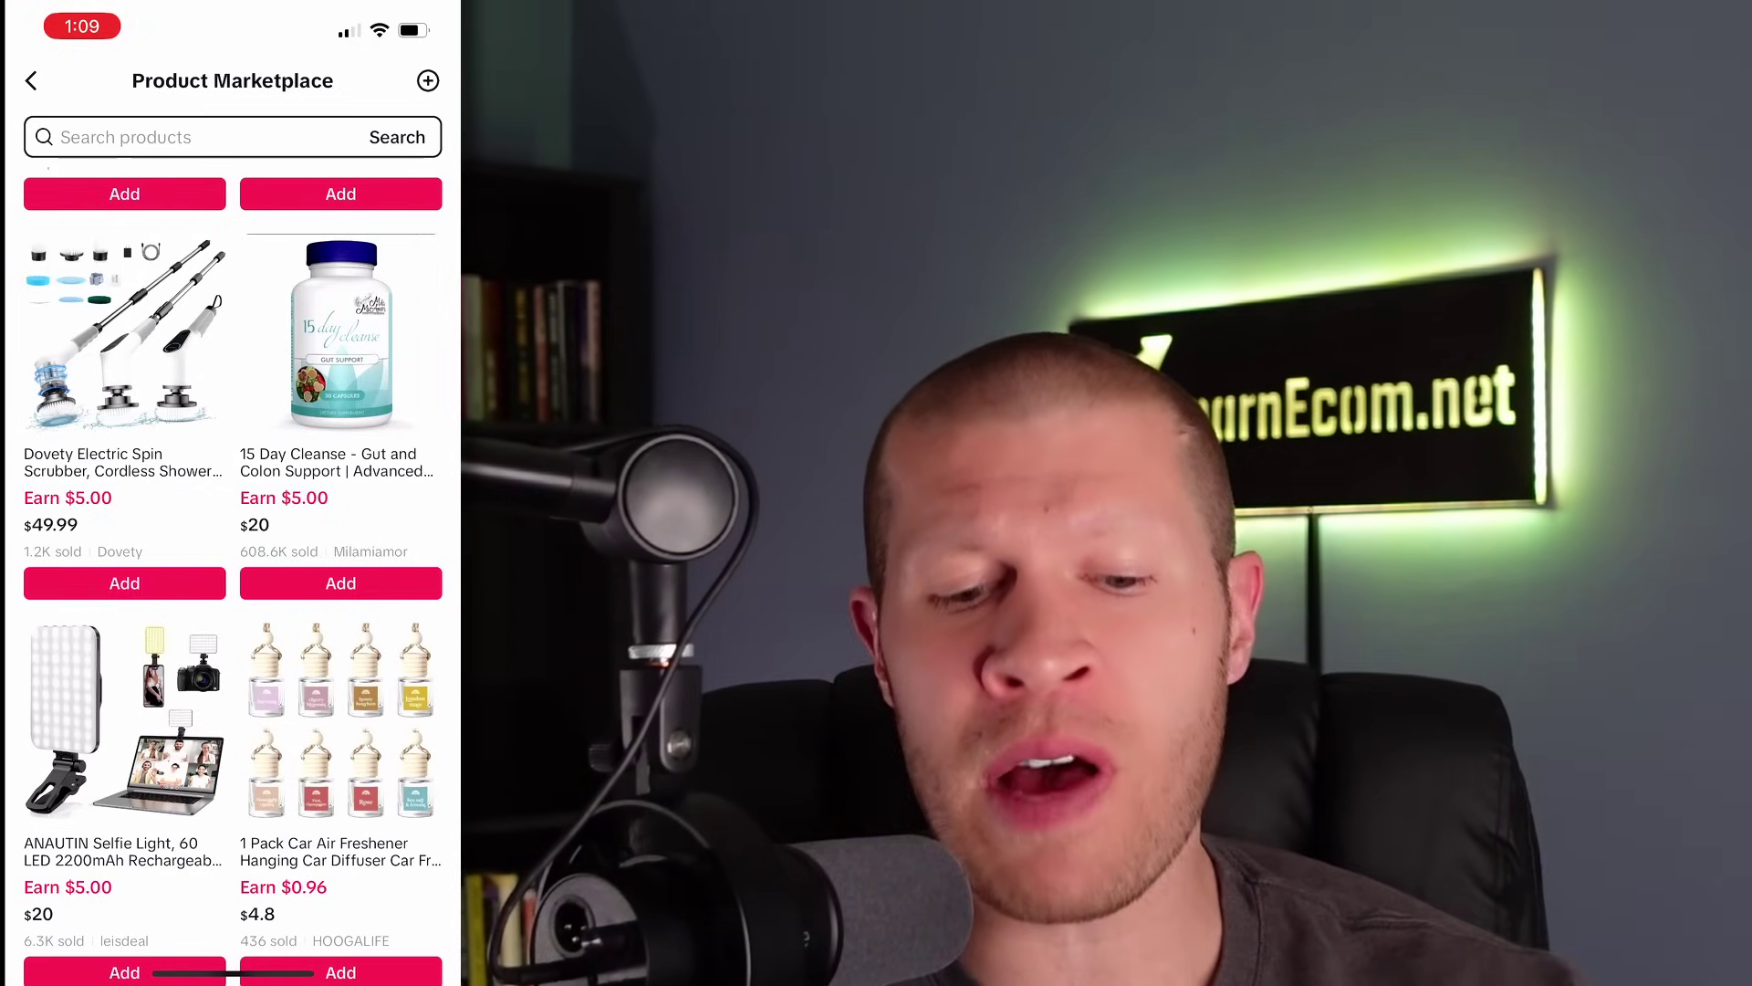
scroll(233, 547, "down", 8)
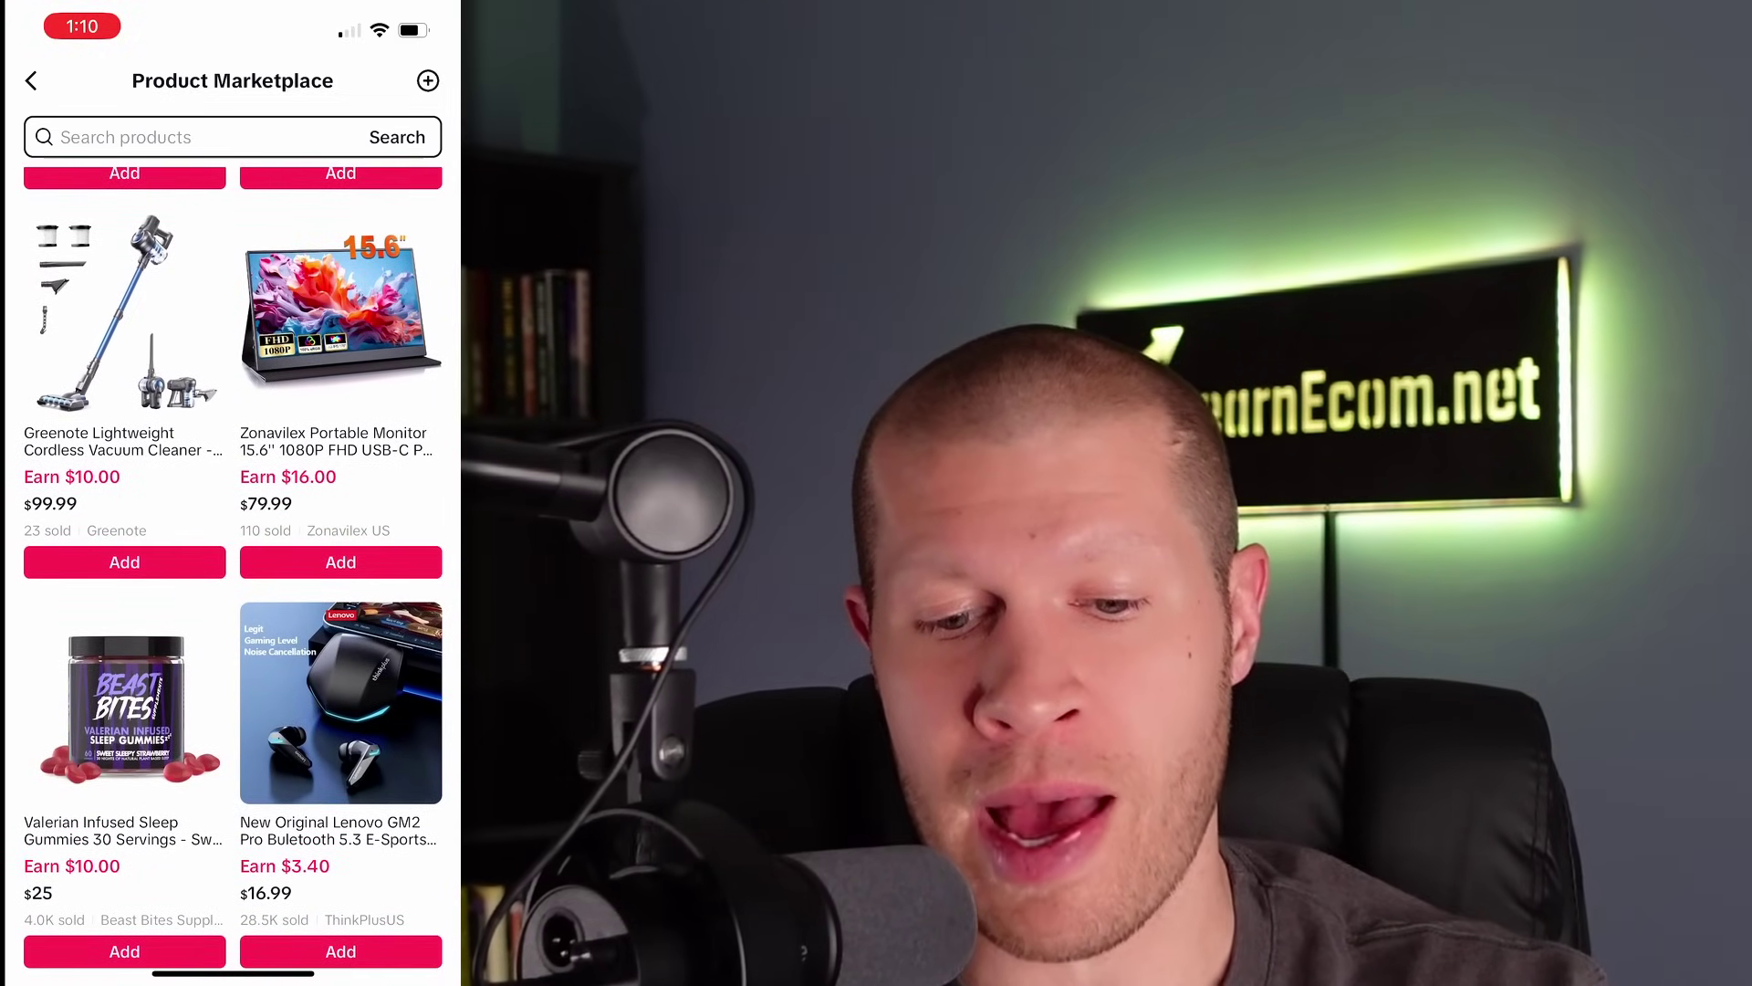
scroll(232, 548, "down", 8)
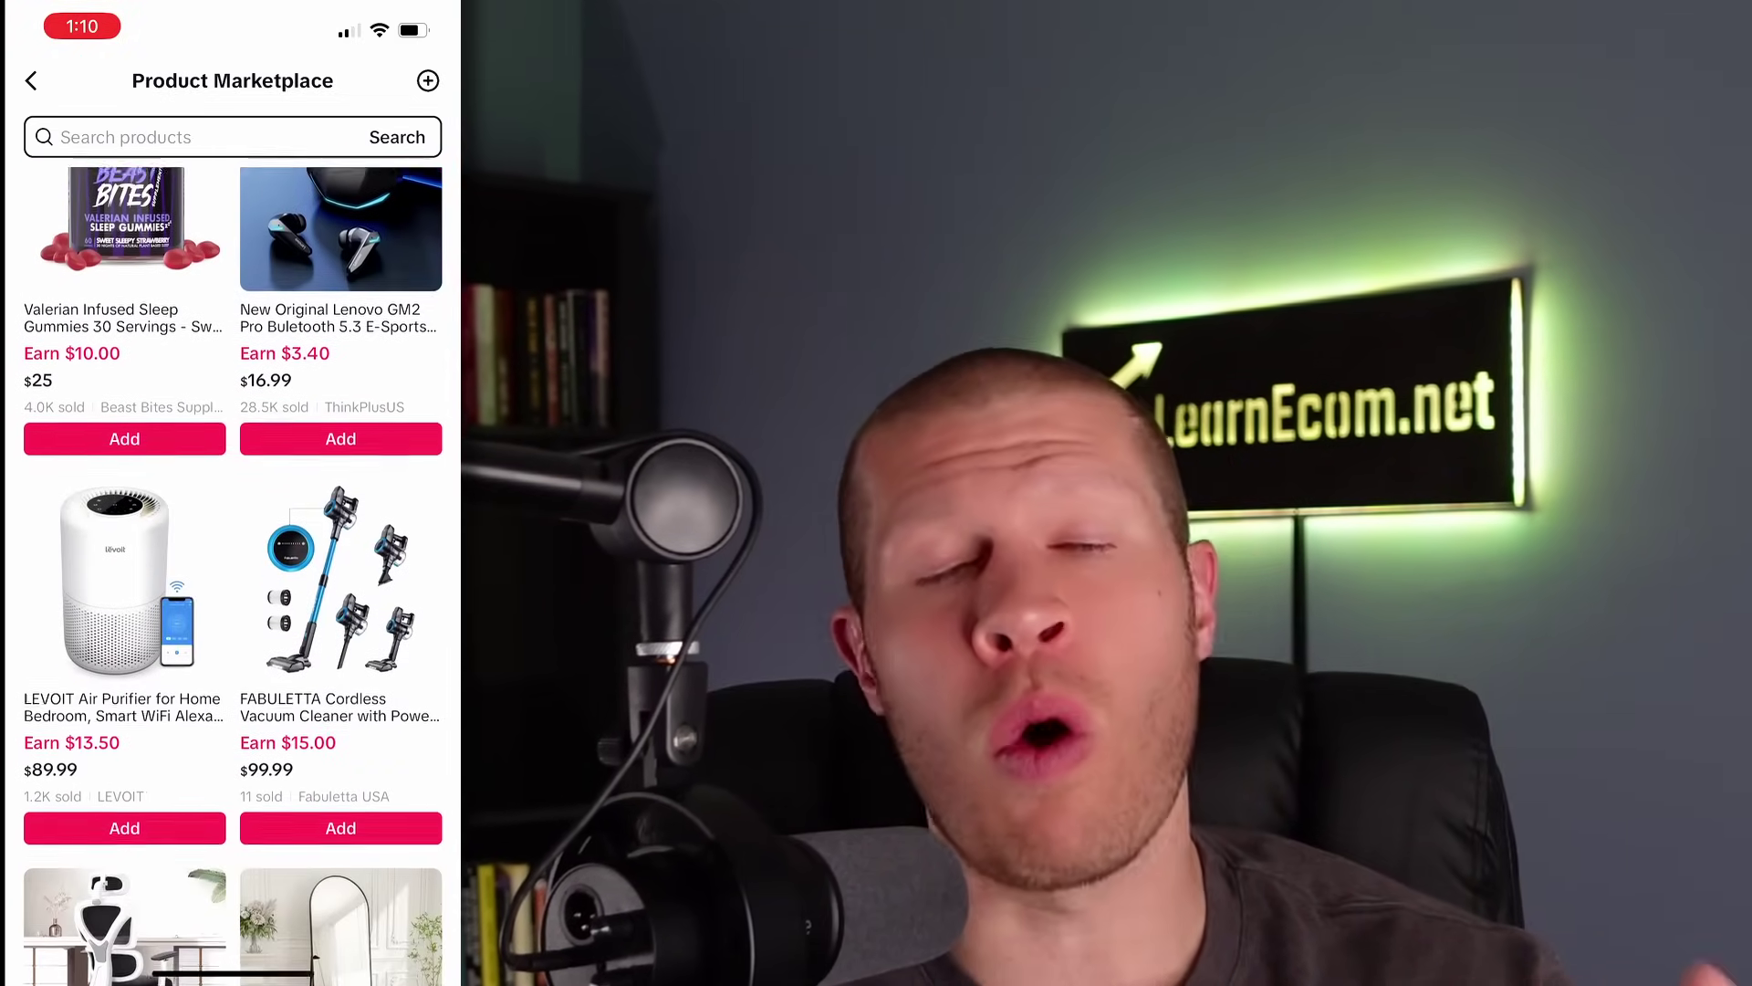
scroll(232, 548, "up", 2)
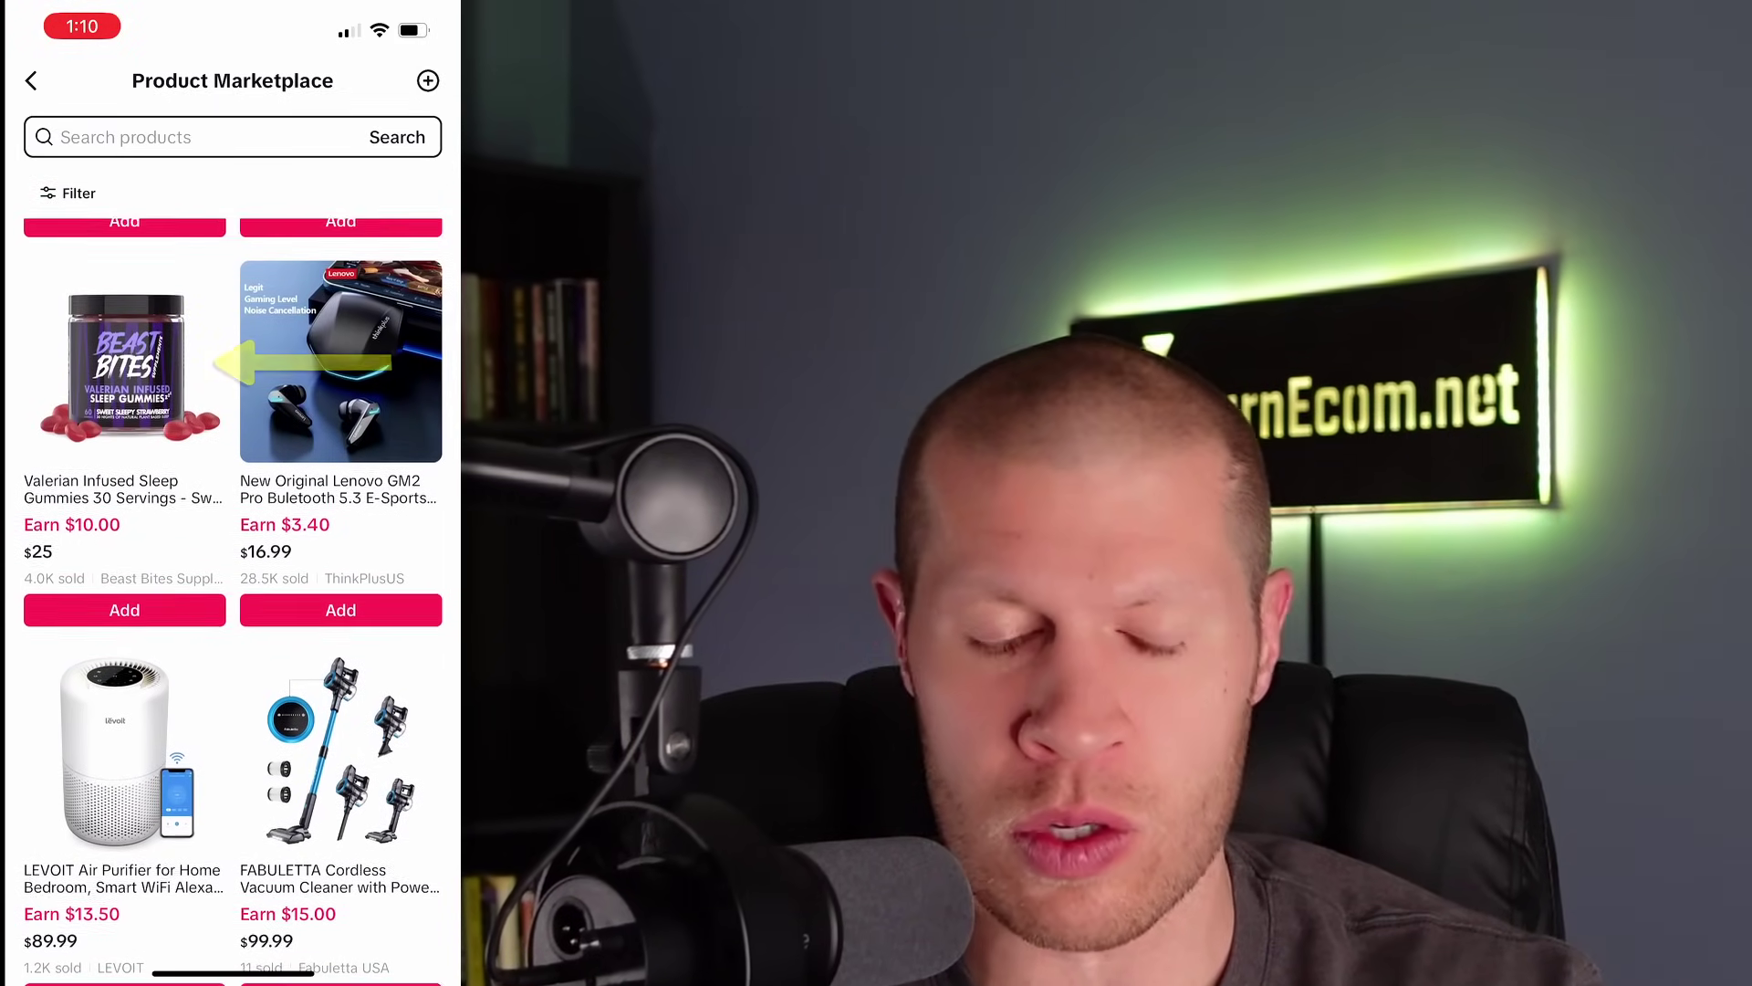
scroll(233, 548, "down", 15)
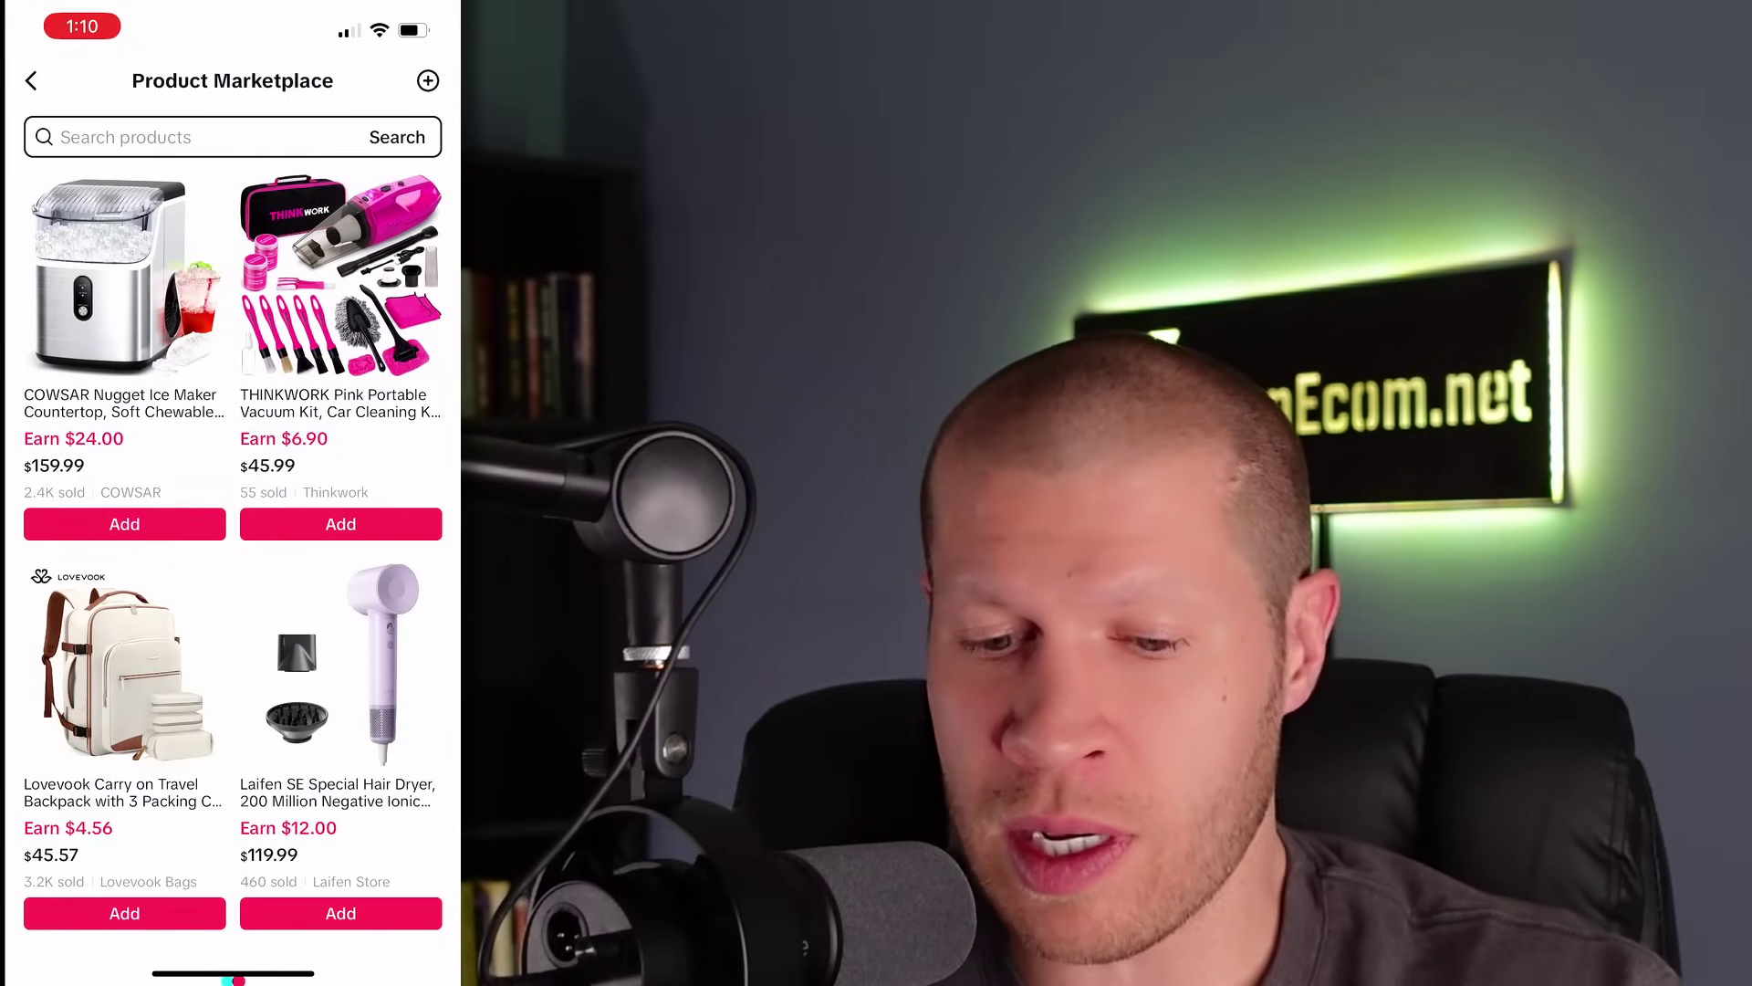
scroll(233, 547, "up", 1)
scroll(232, 548, "down", 10)
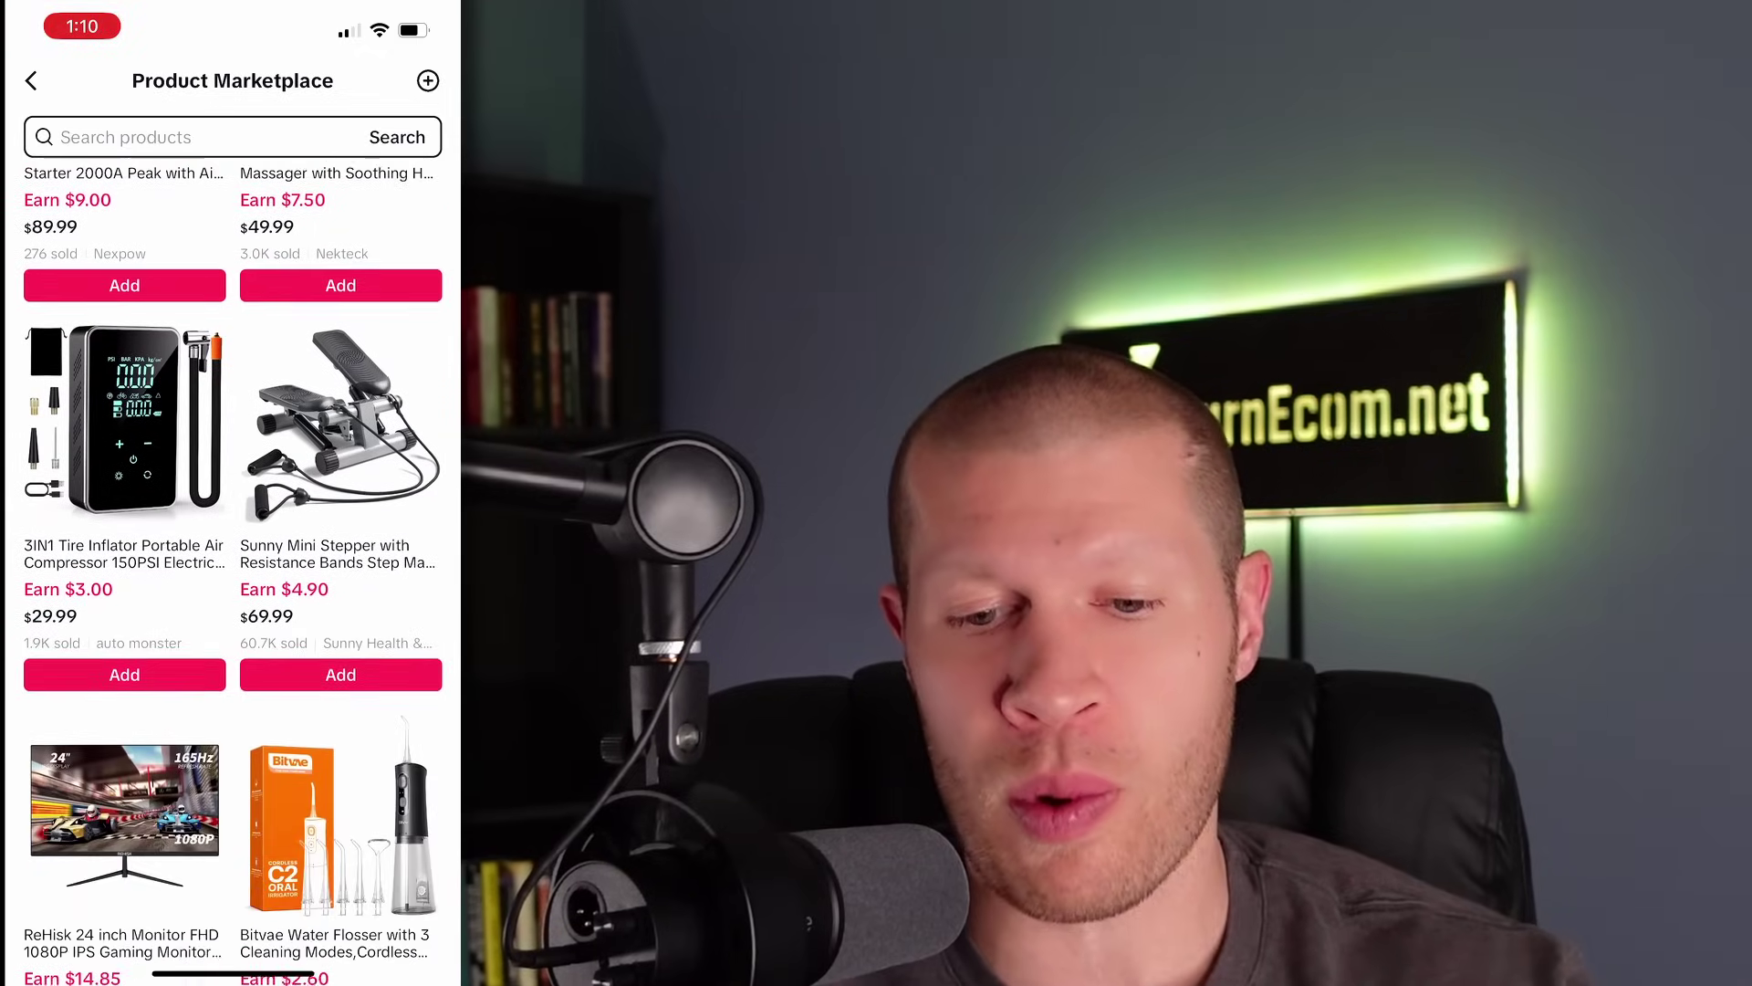
scroll(233, 548, "down", 3)
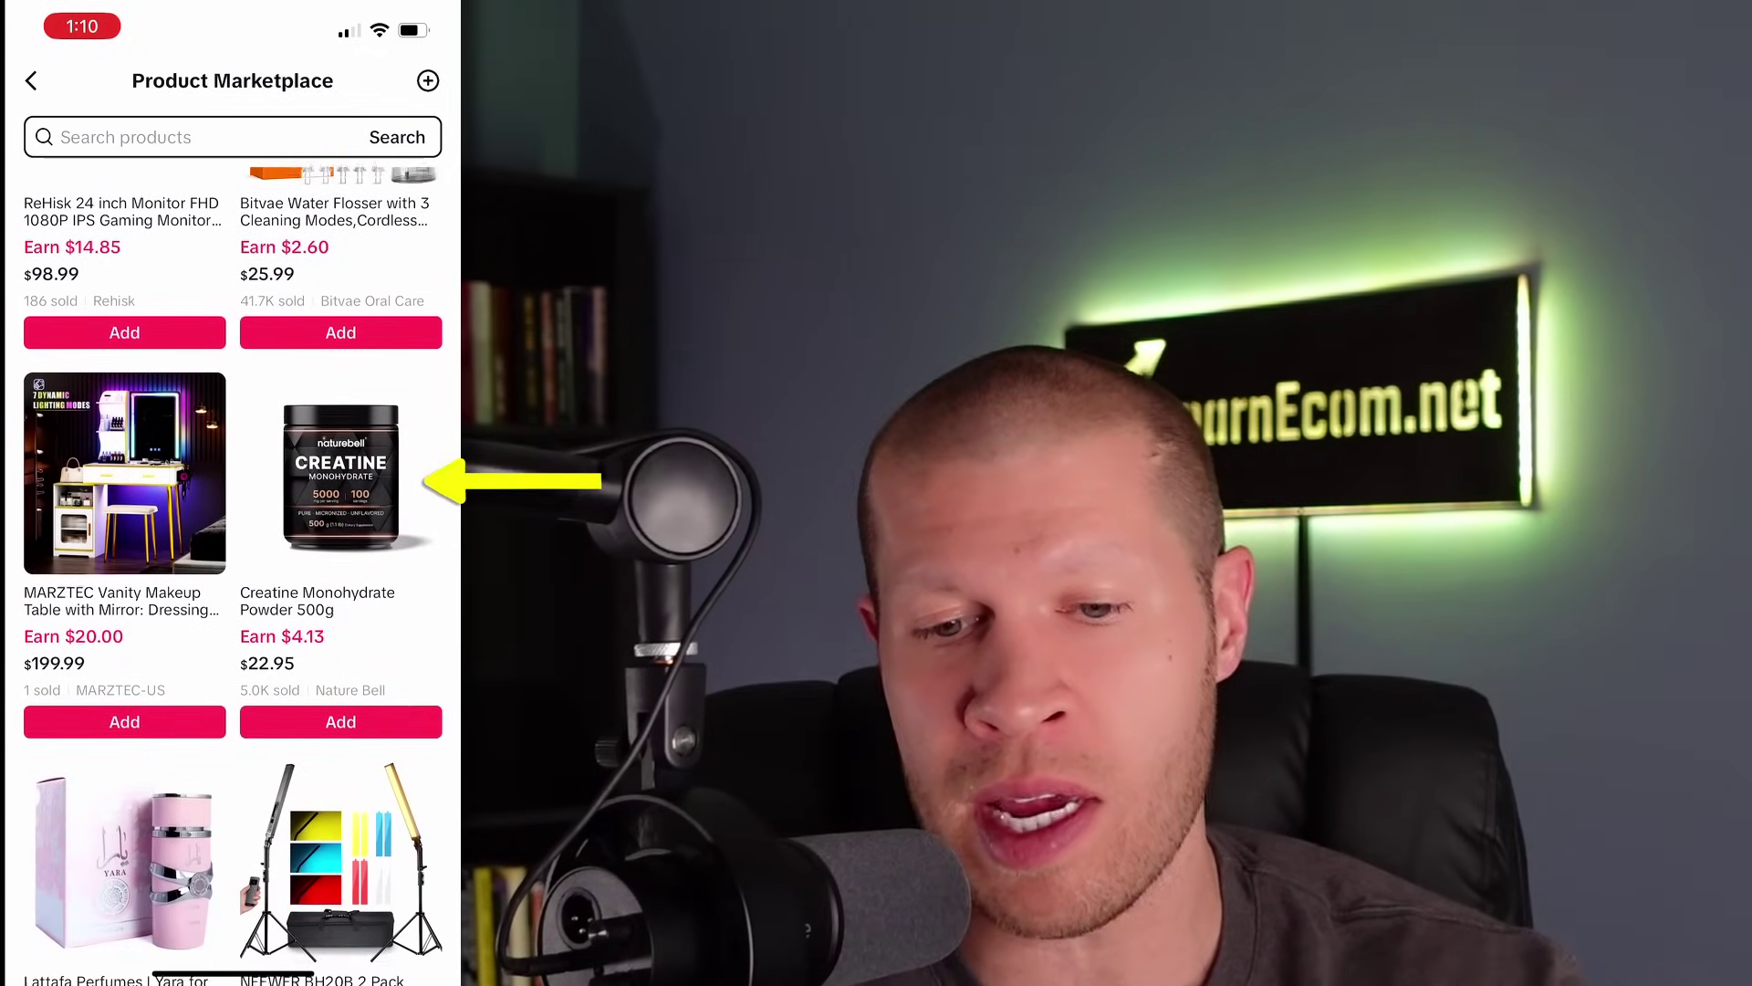
scroll(232, 548, "down", 1)
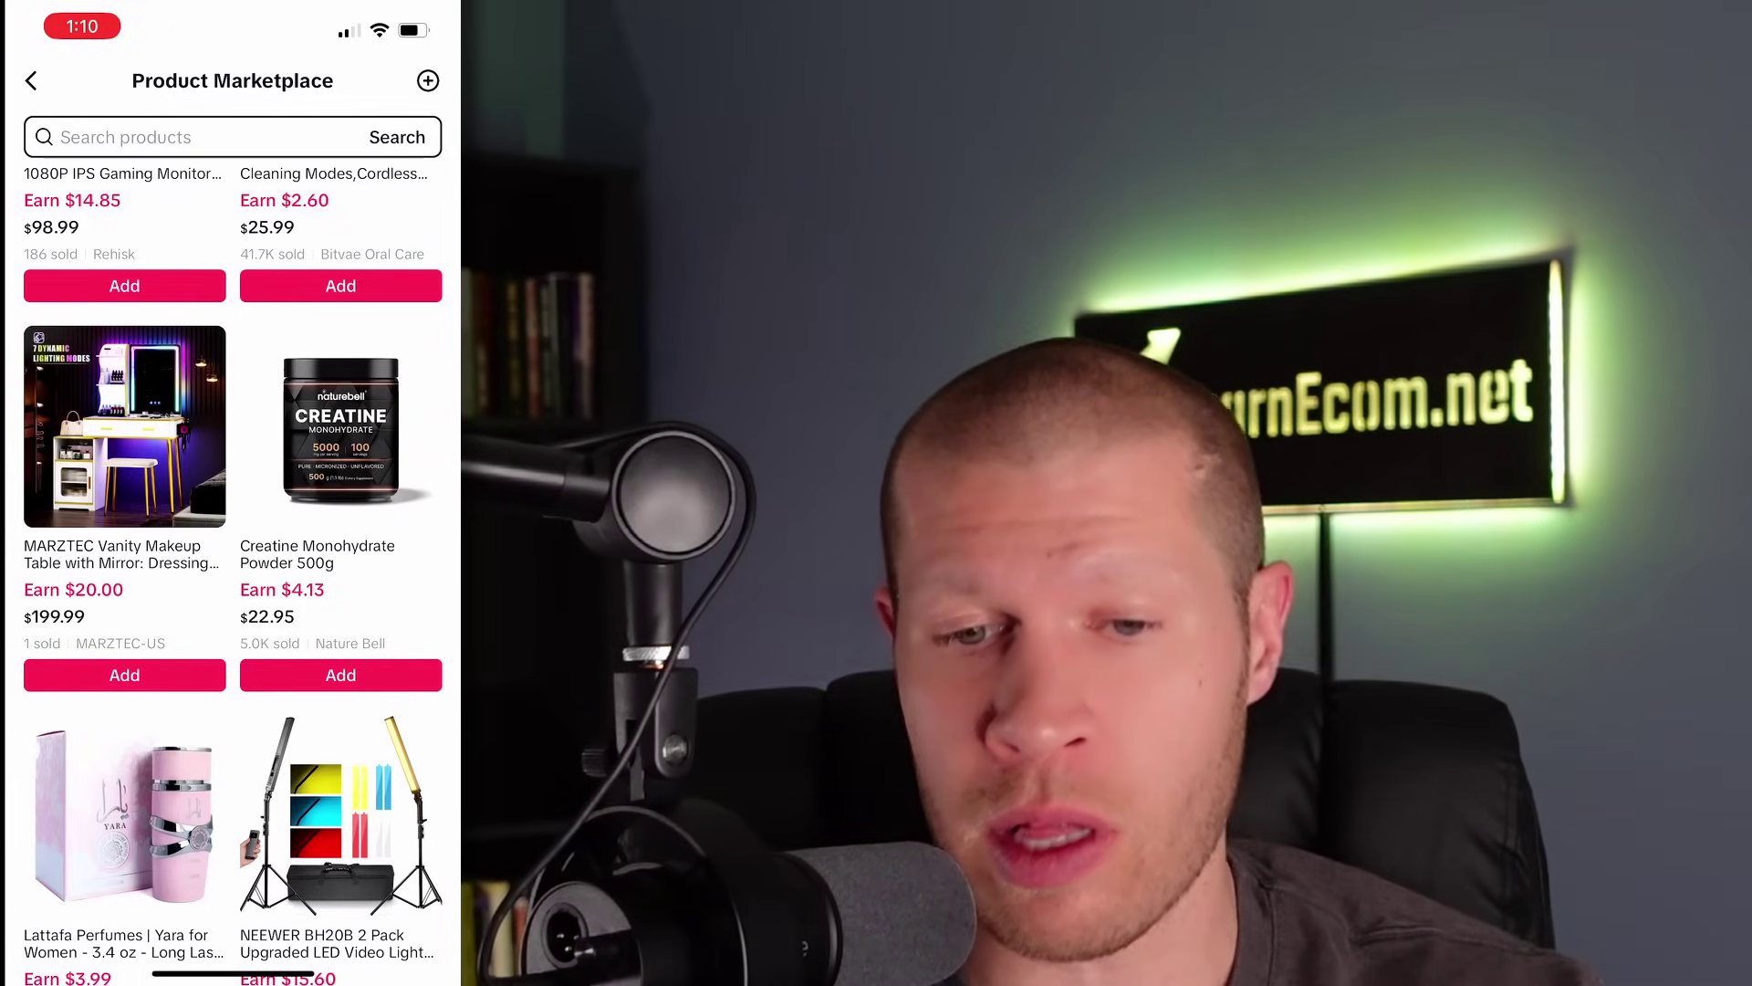
Open the Creatine Monohydrate Powder 500g product and look through the videos made with it
left_click(340, 429)
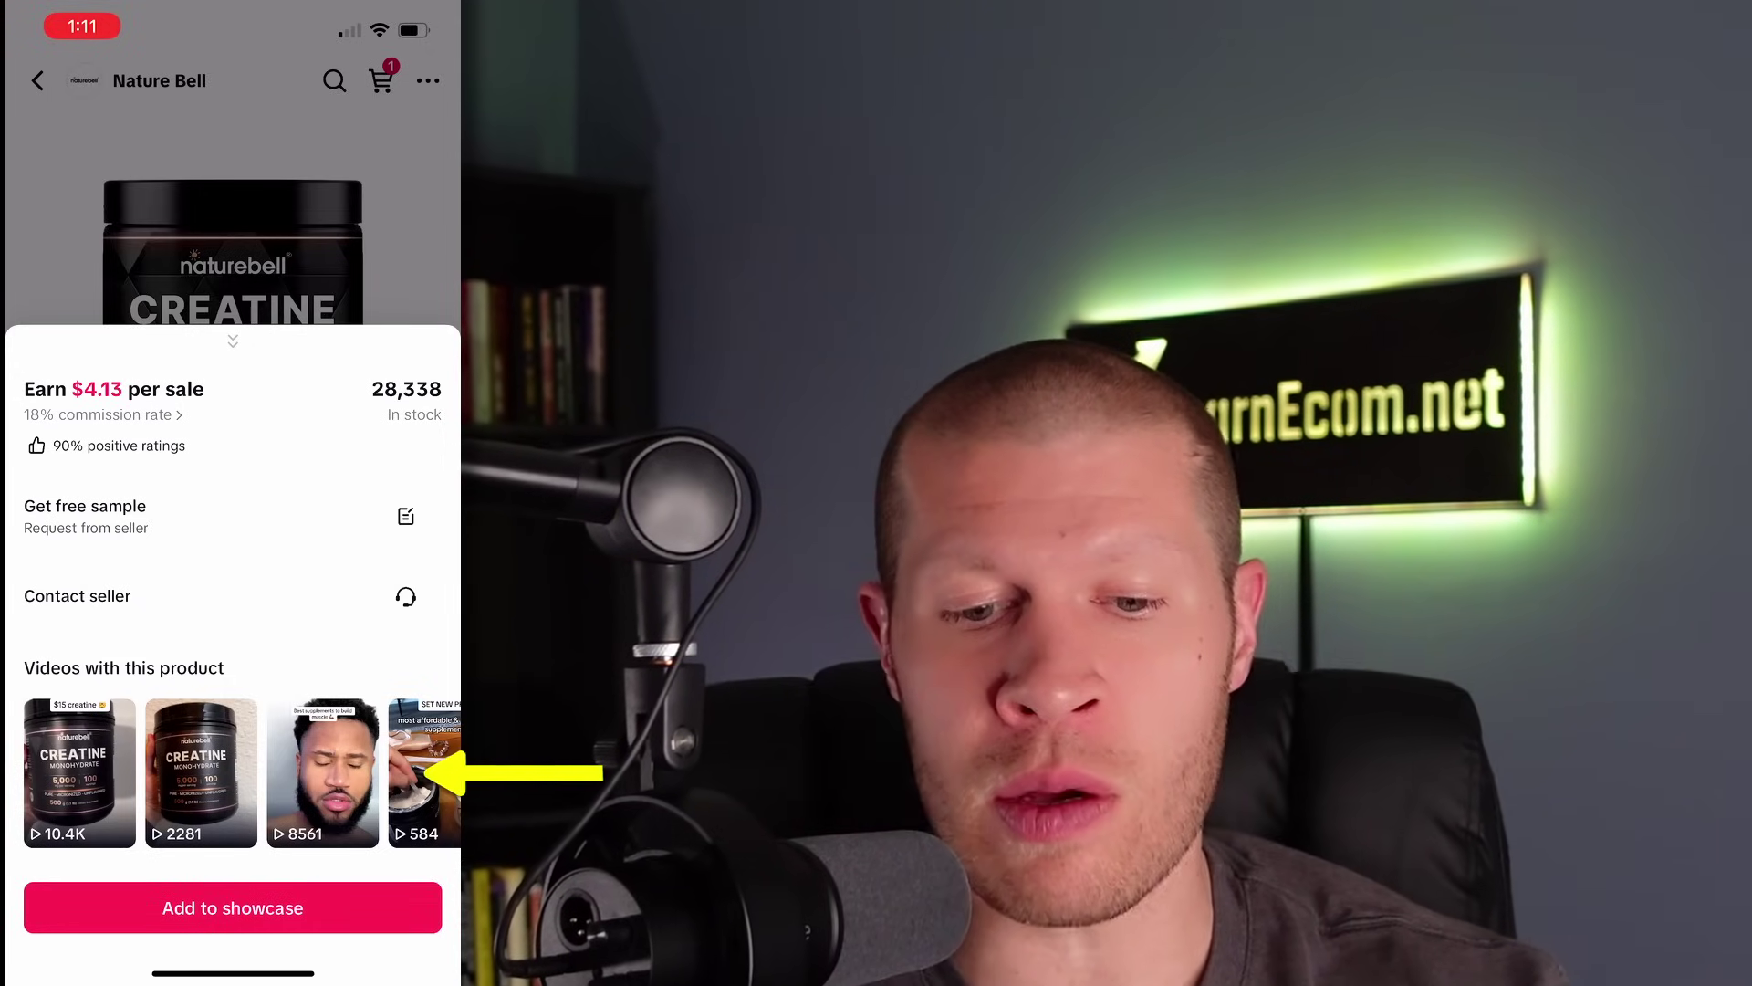
scroll(232, 772, "right", 2)
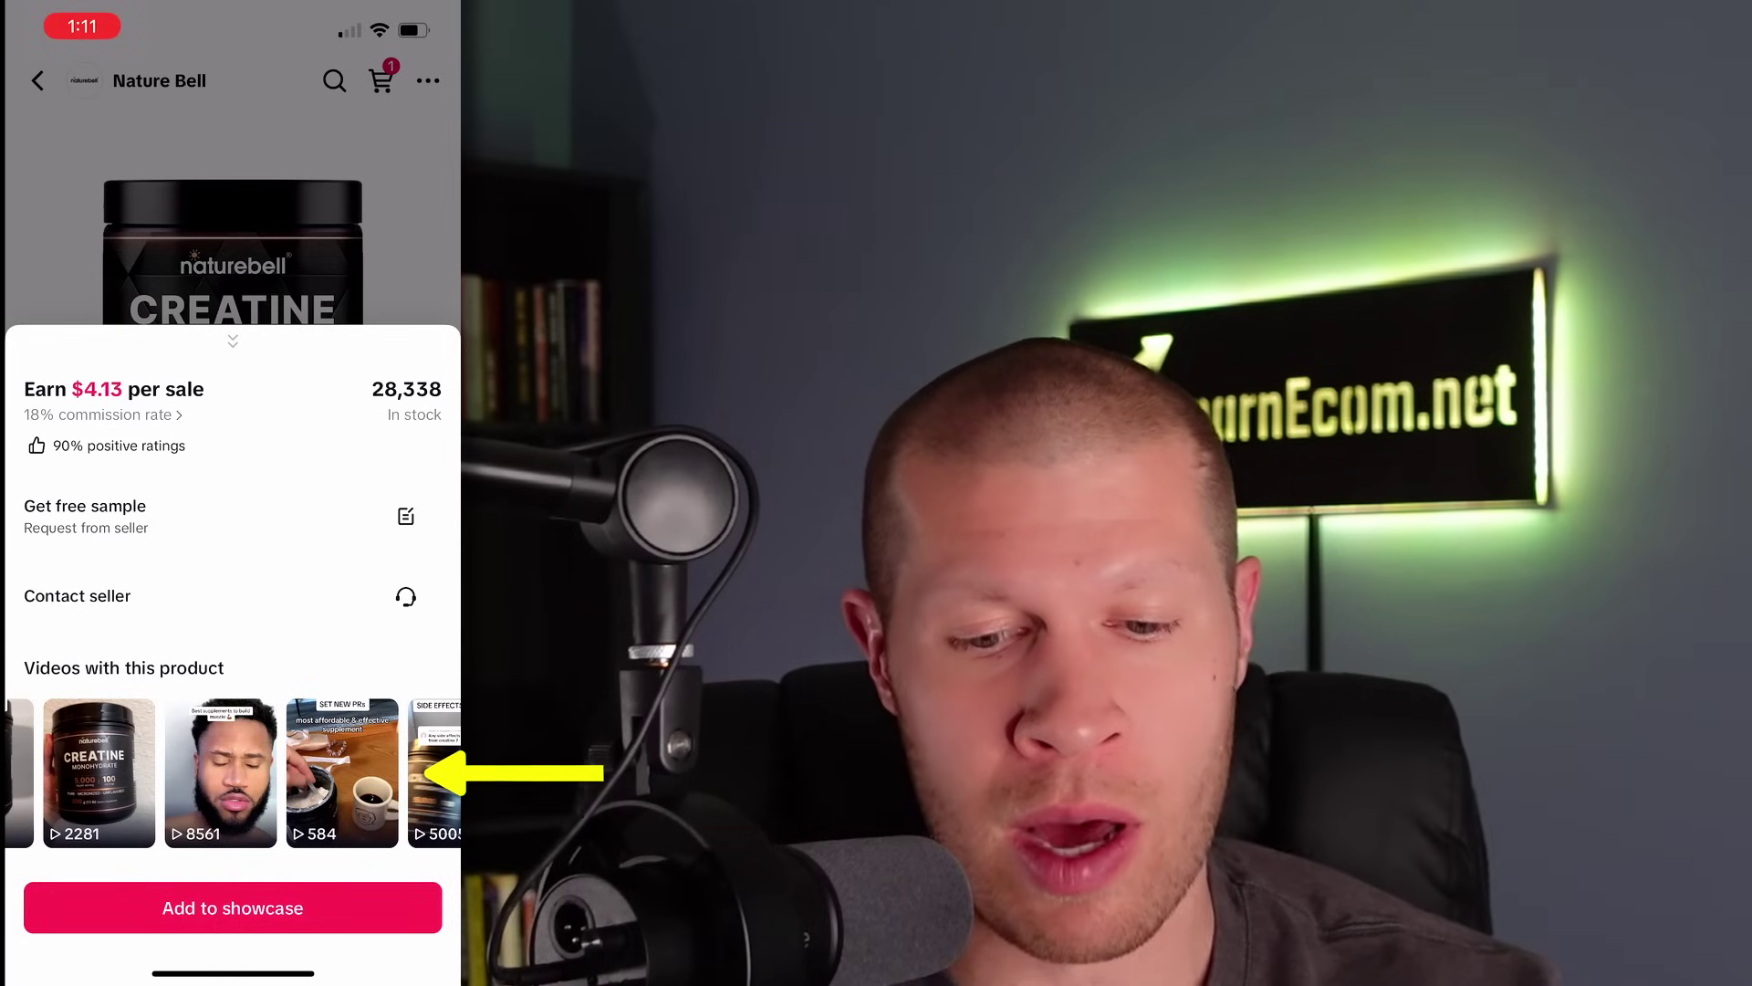
scroll(233, 772, "right", 2)
scroll(233, 773, "left", 4)
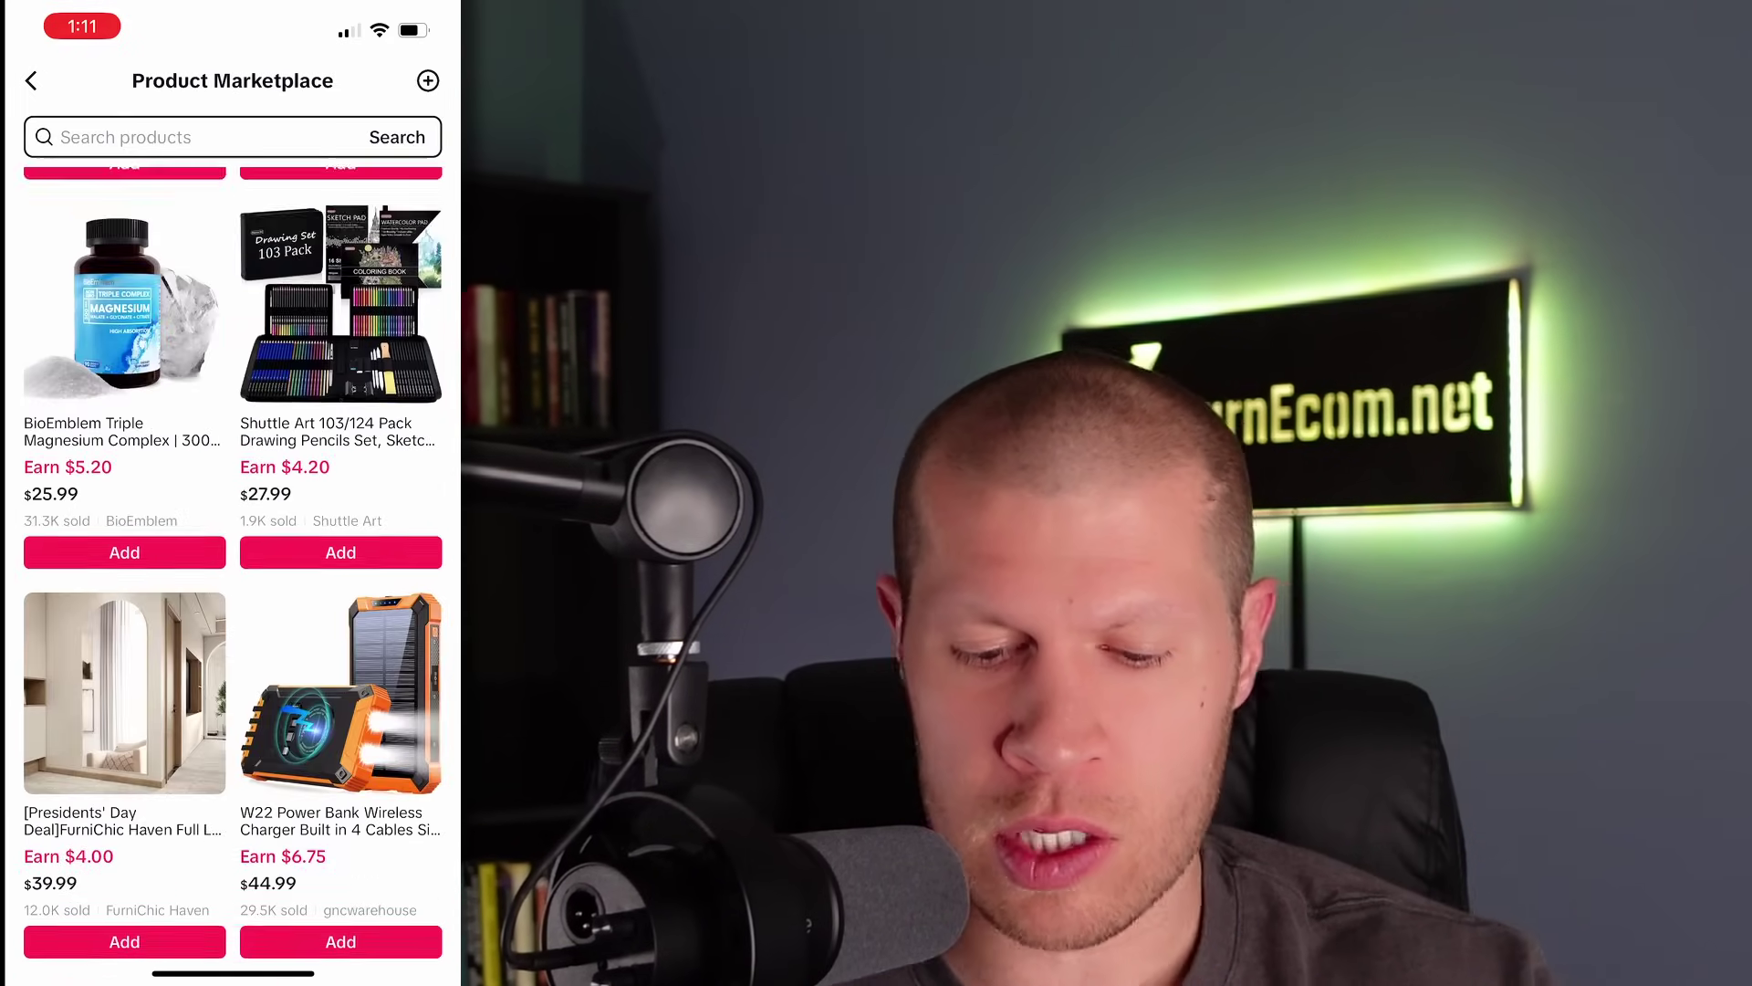
Examine more products further down the marketplace list for their commission and sales figures
scroll(233, 547, "down", 5)
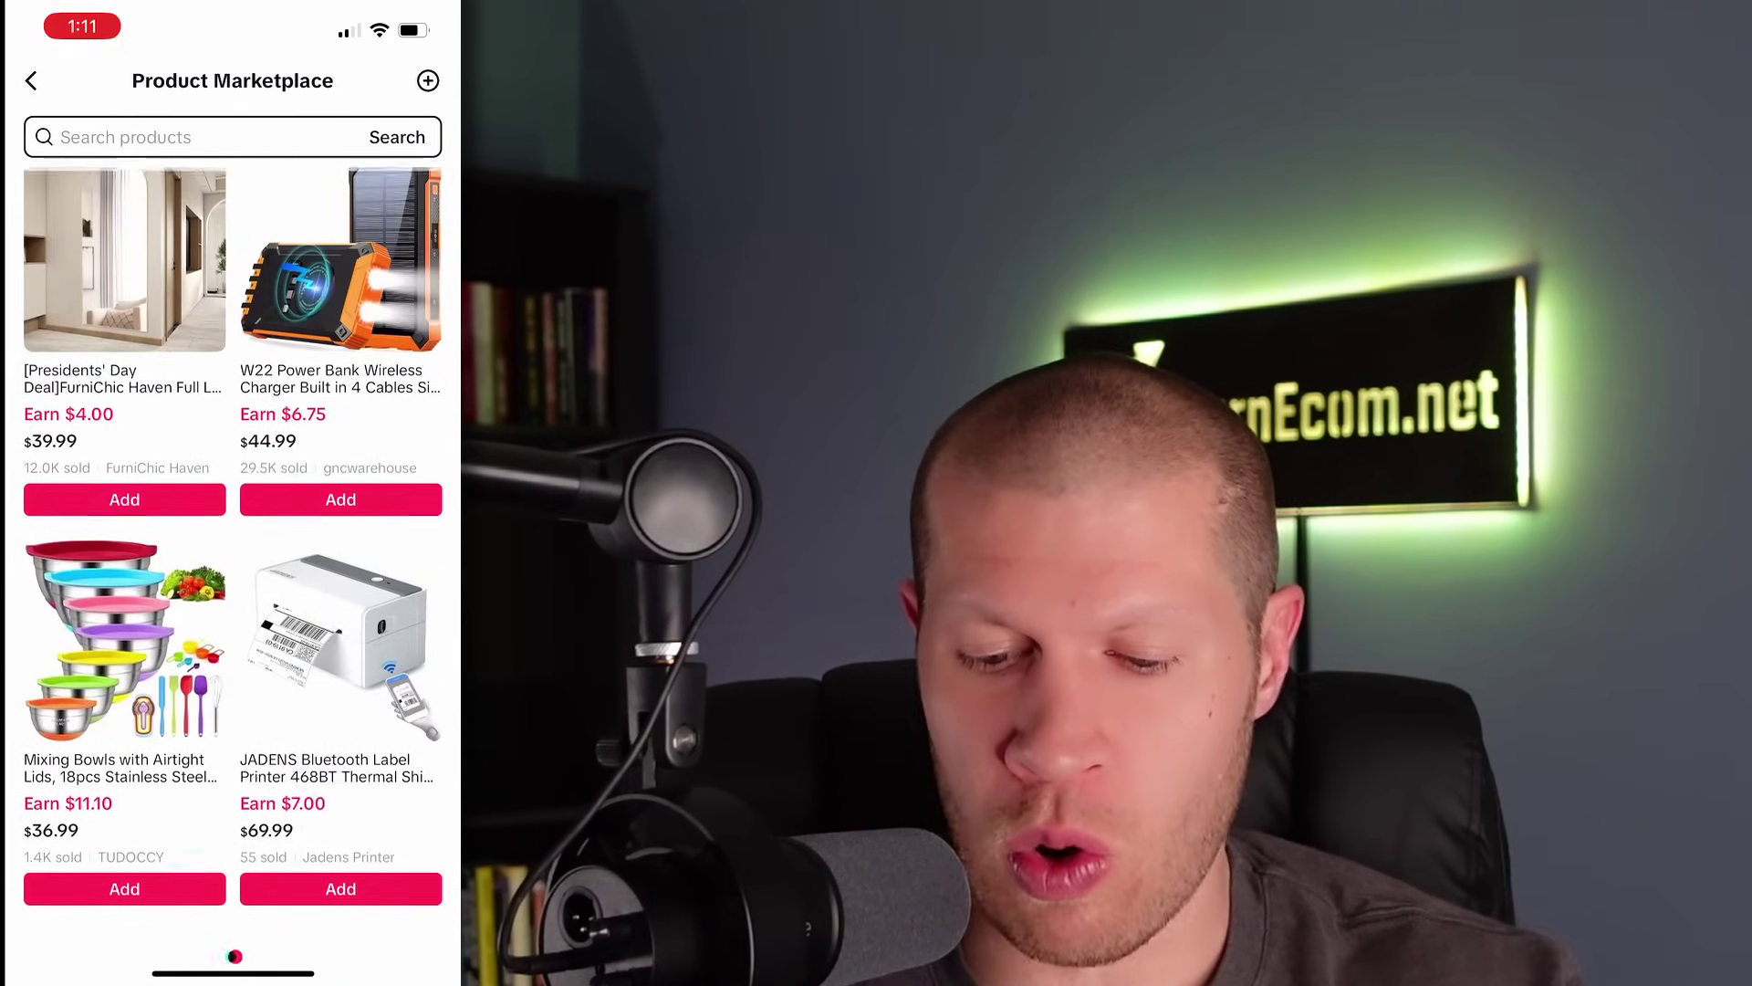
scroll(233, 548, "down", 9)
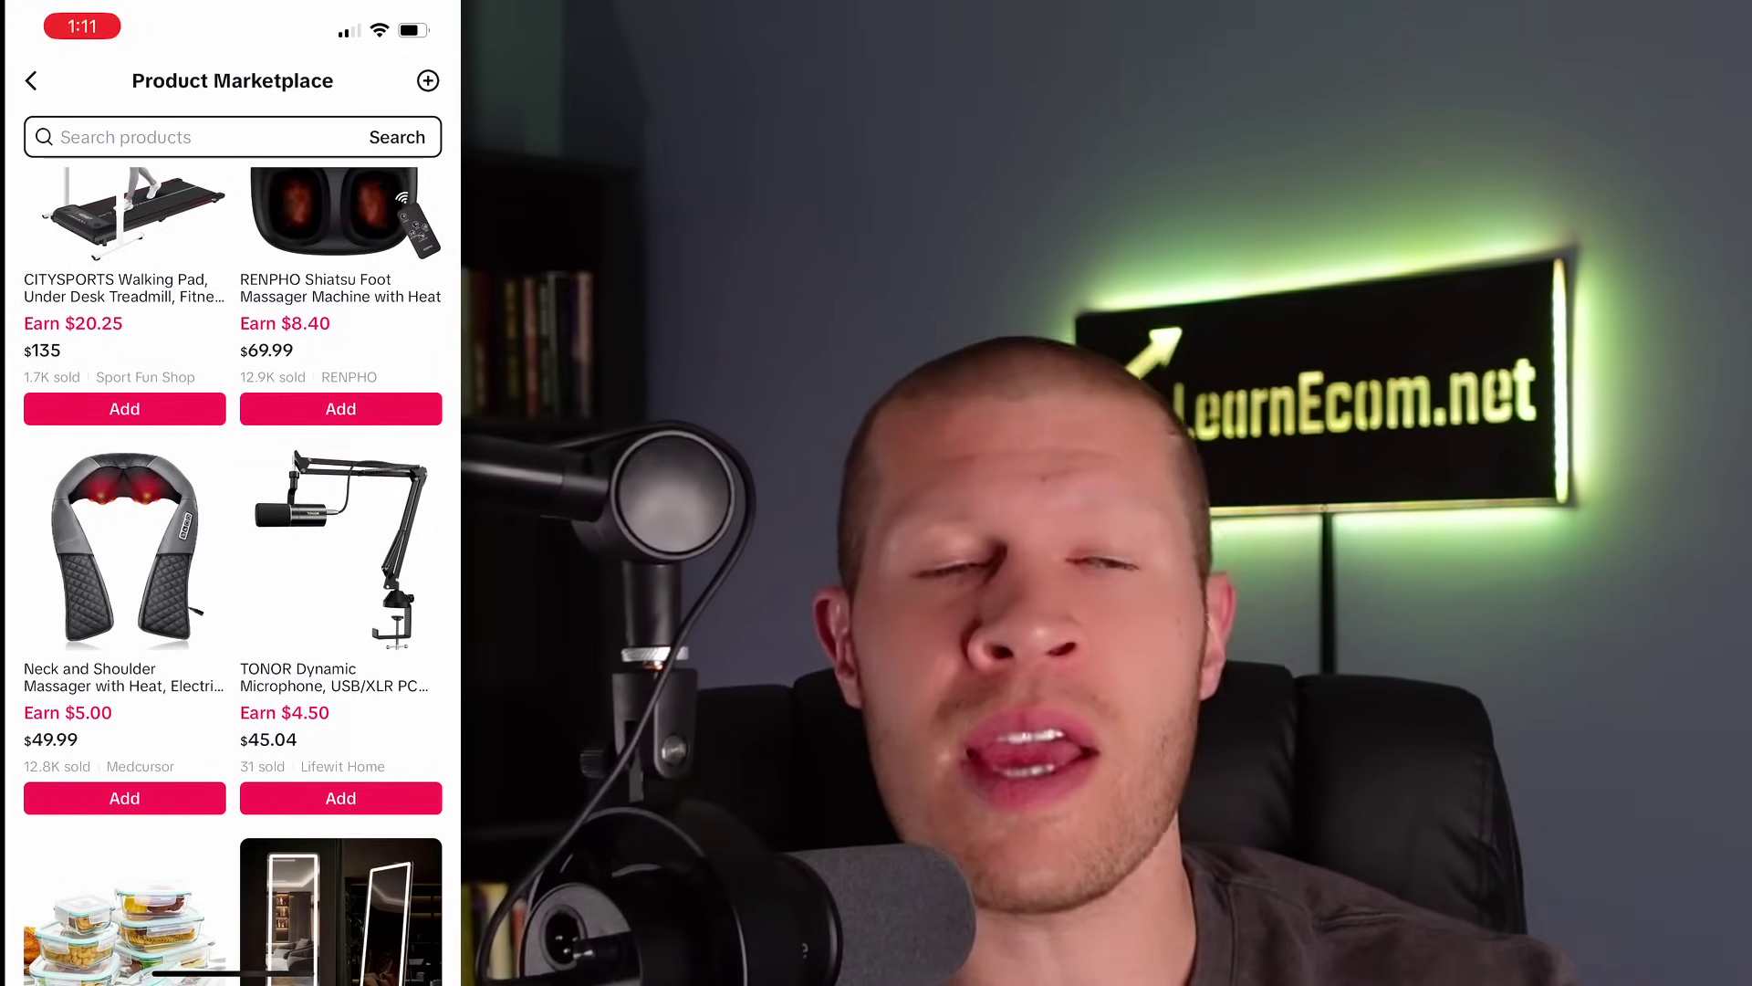
scroll(233, 575, "down", 7)
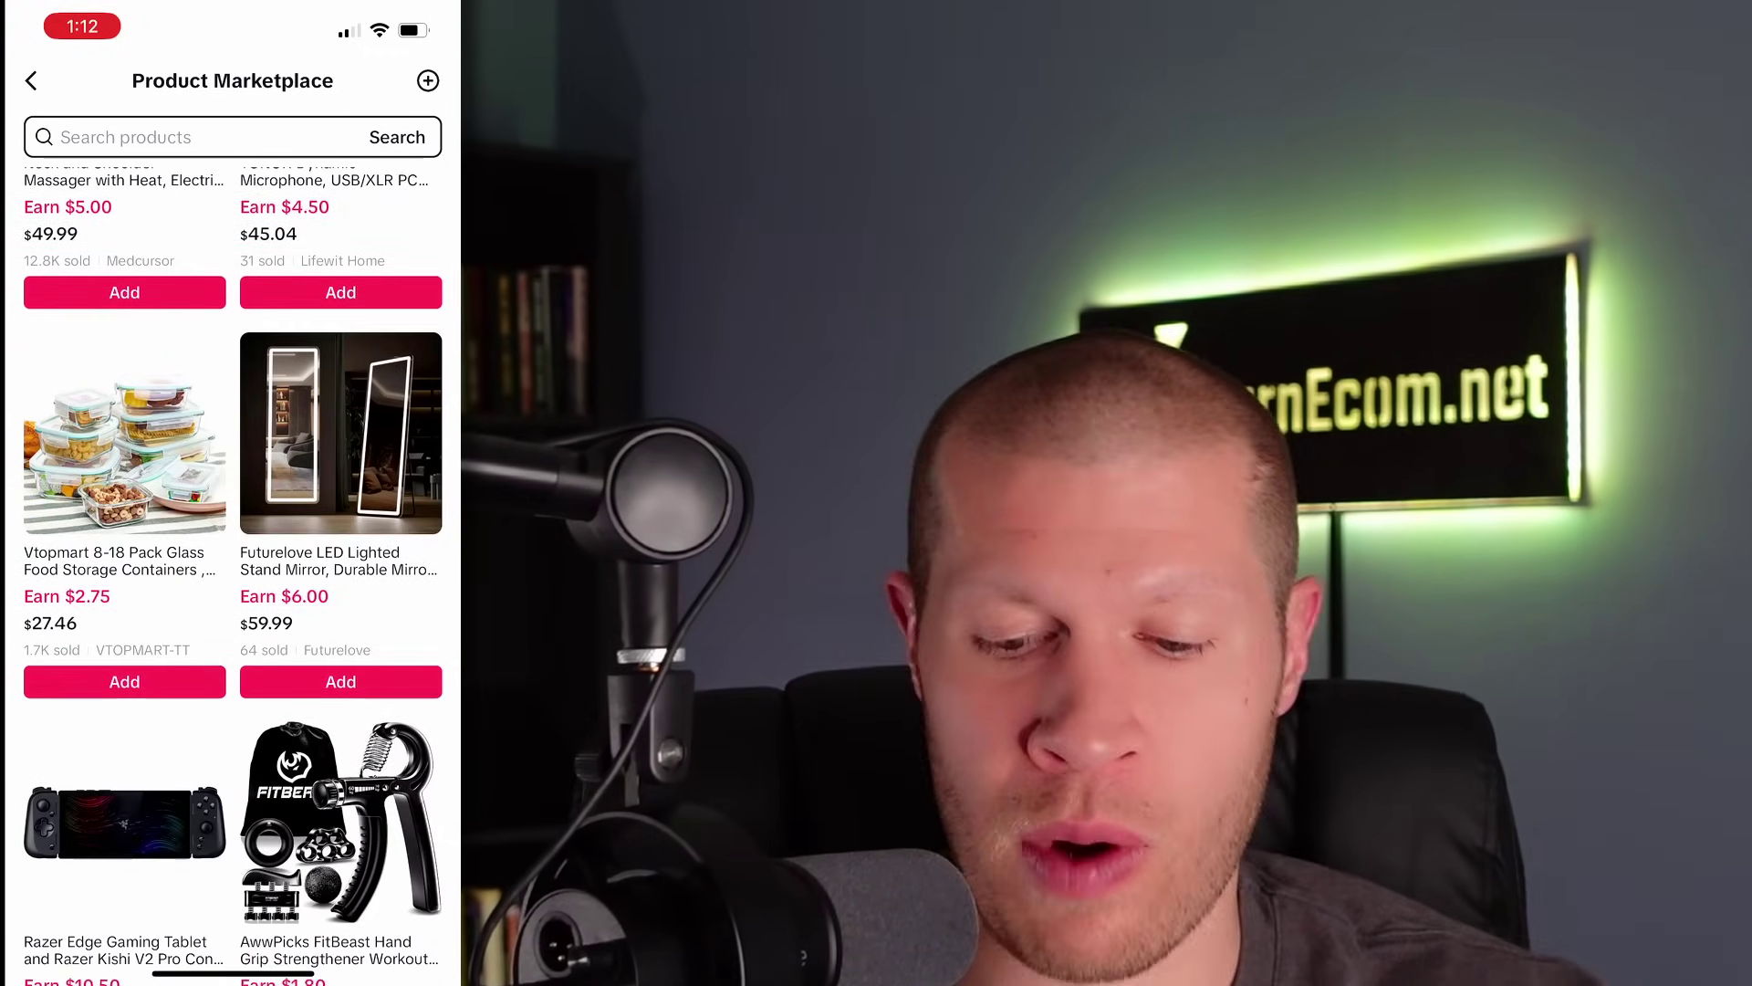
scroll(233, 575, "up", 1)
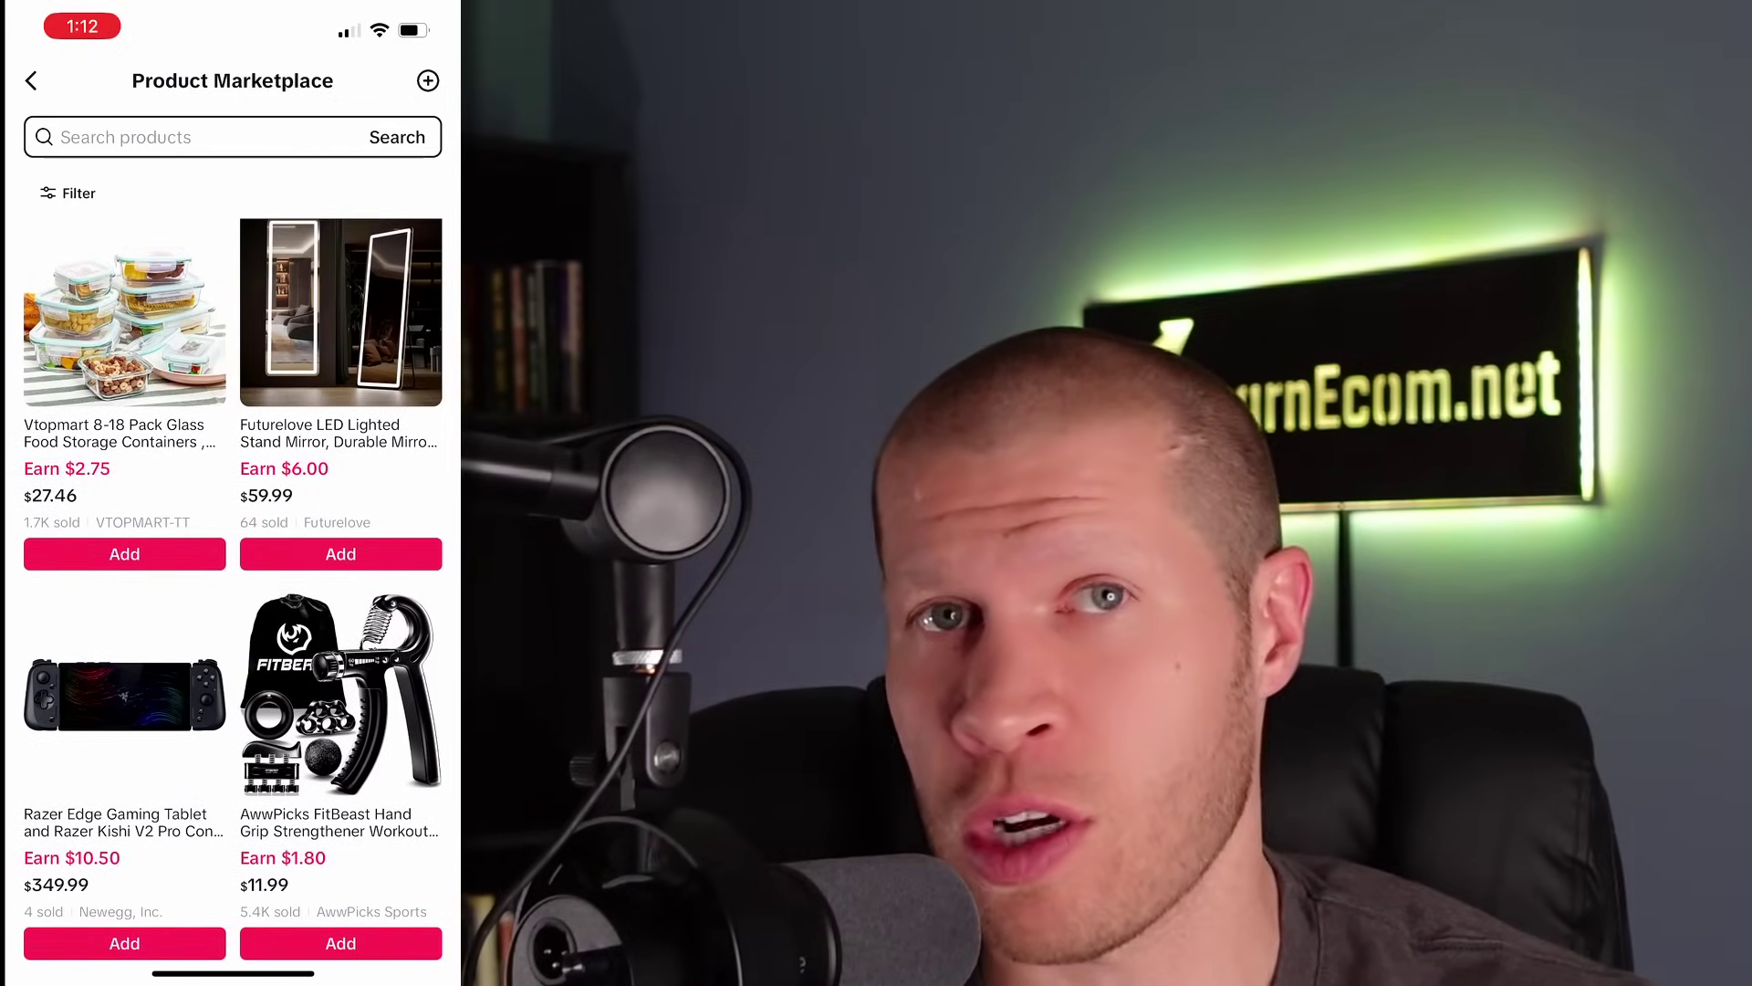
Search the marketplace for "Preworkout" and look through the videos featuring the Ekkovision product
left_click(183, 137)
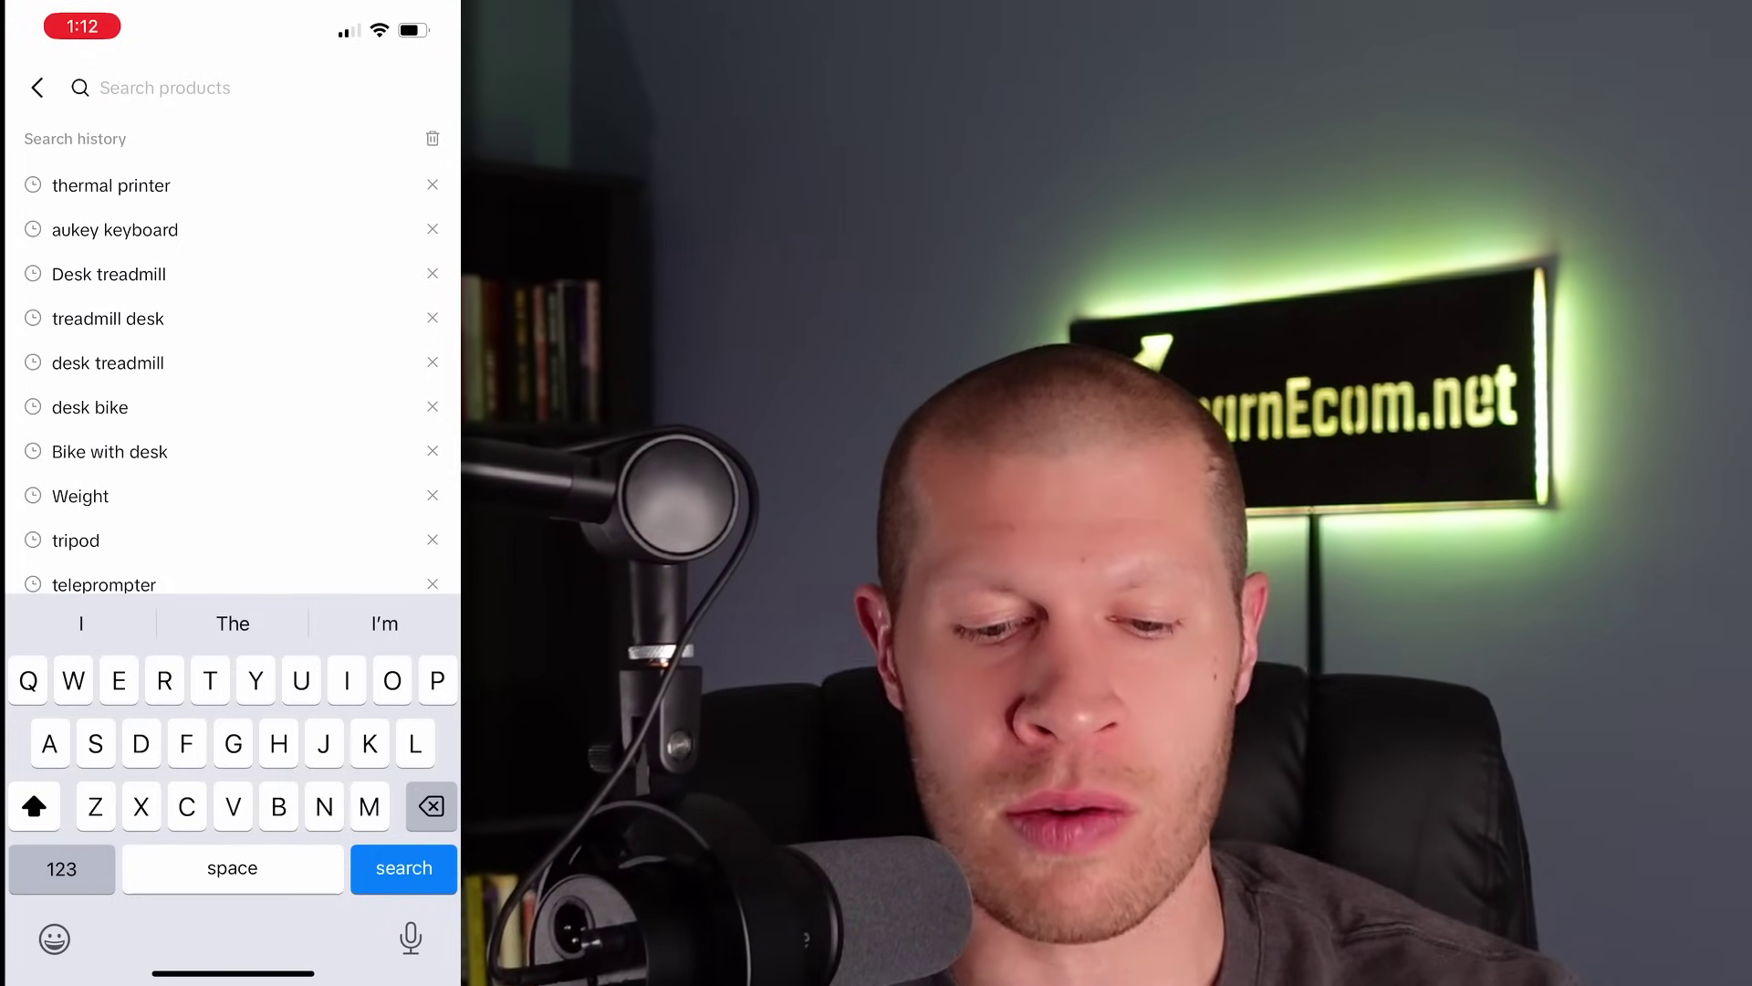
type("Prework")
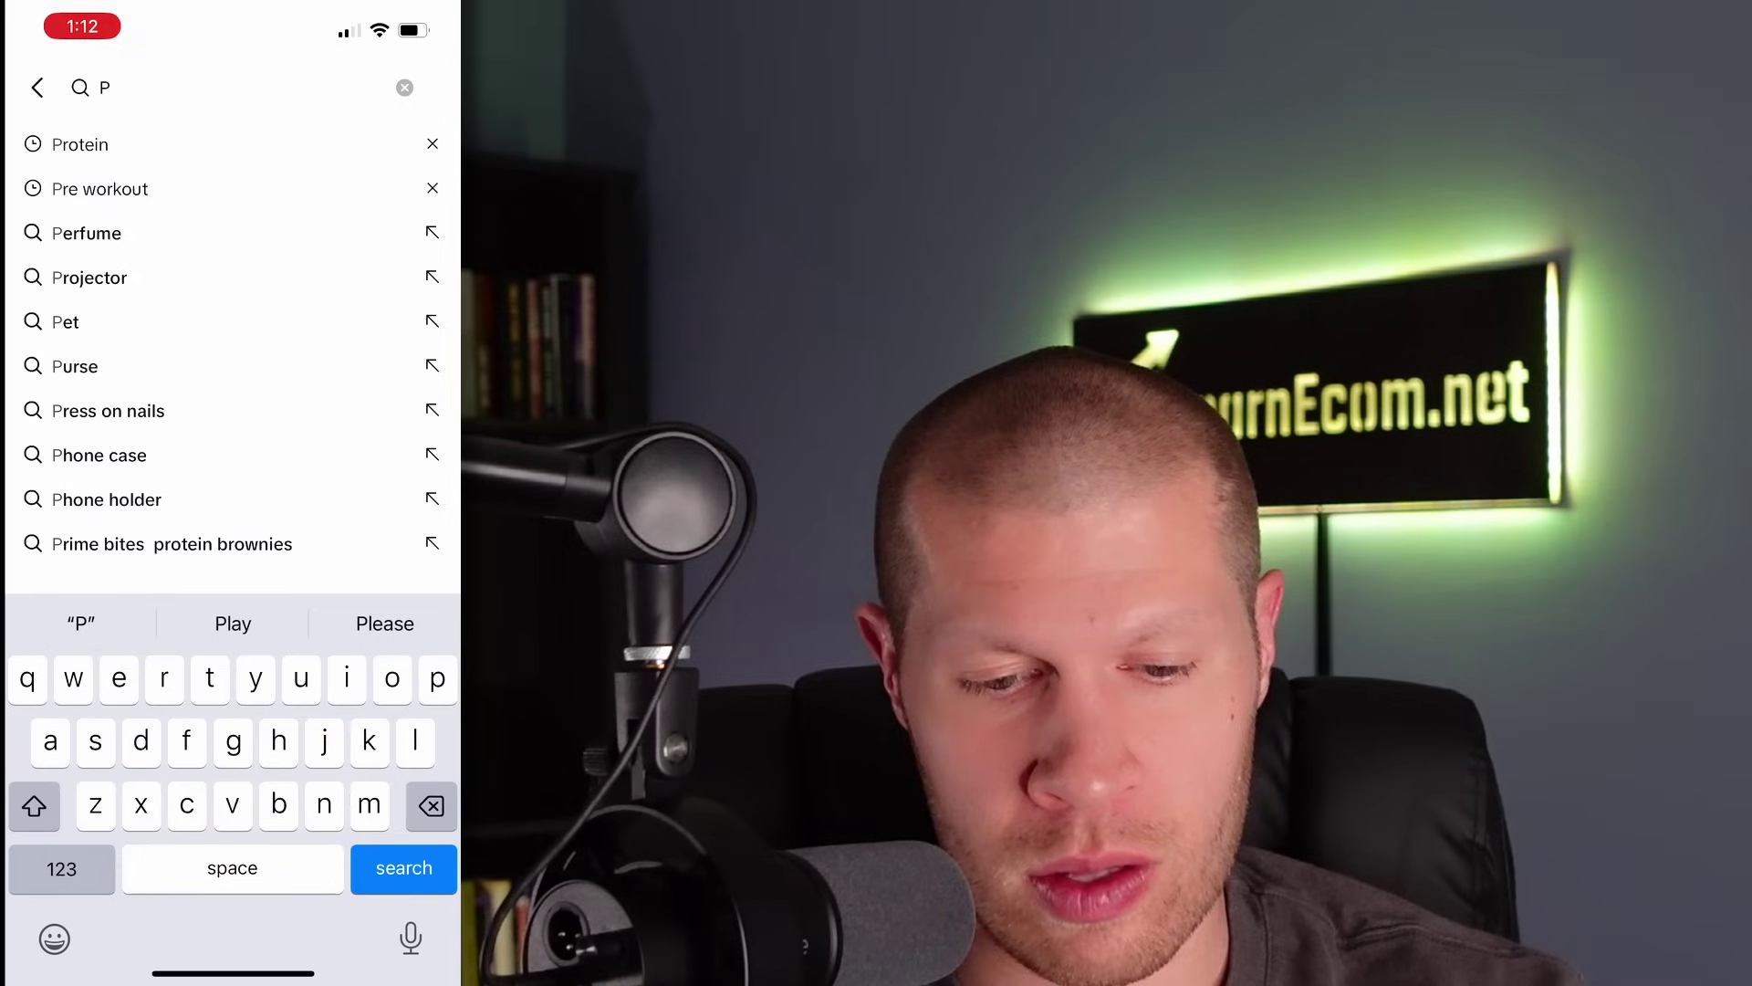
type("out")
key("Return")
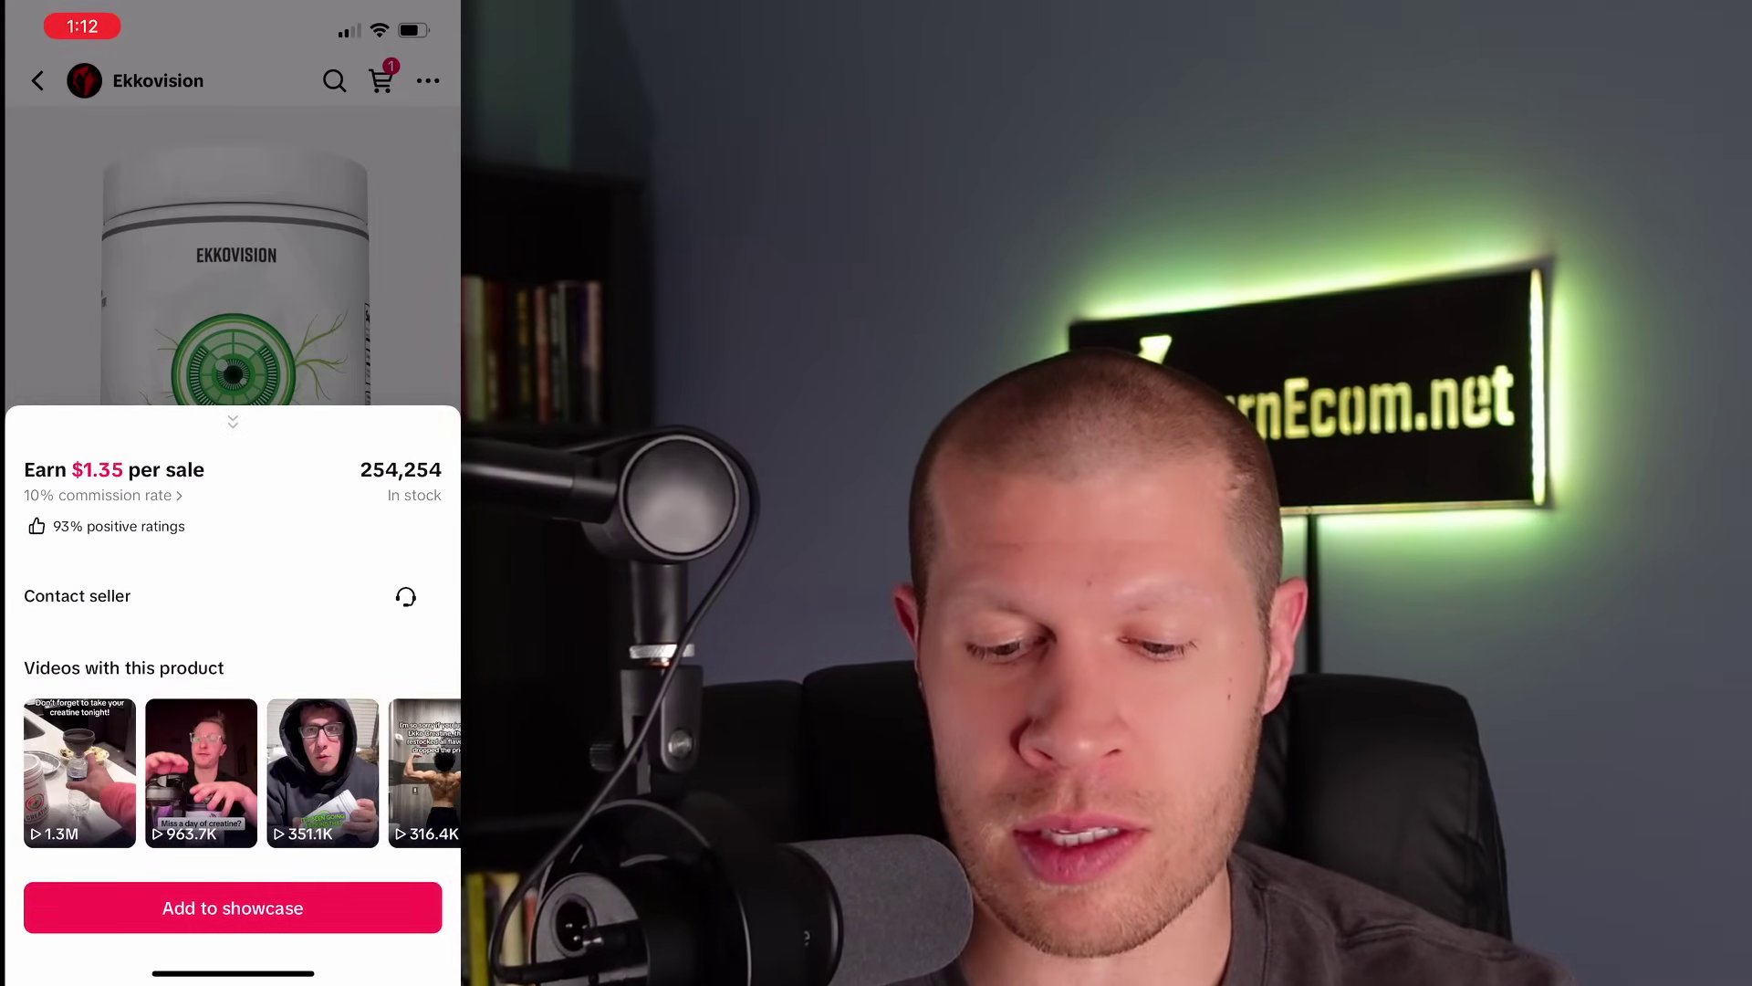
scroll(233, 773, "right", 5)
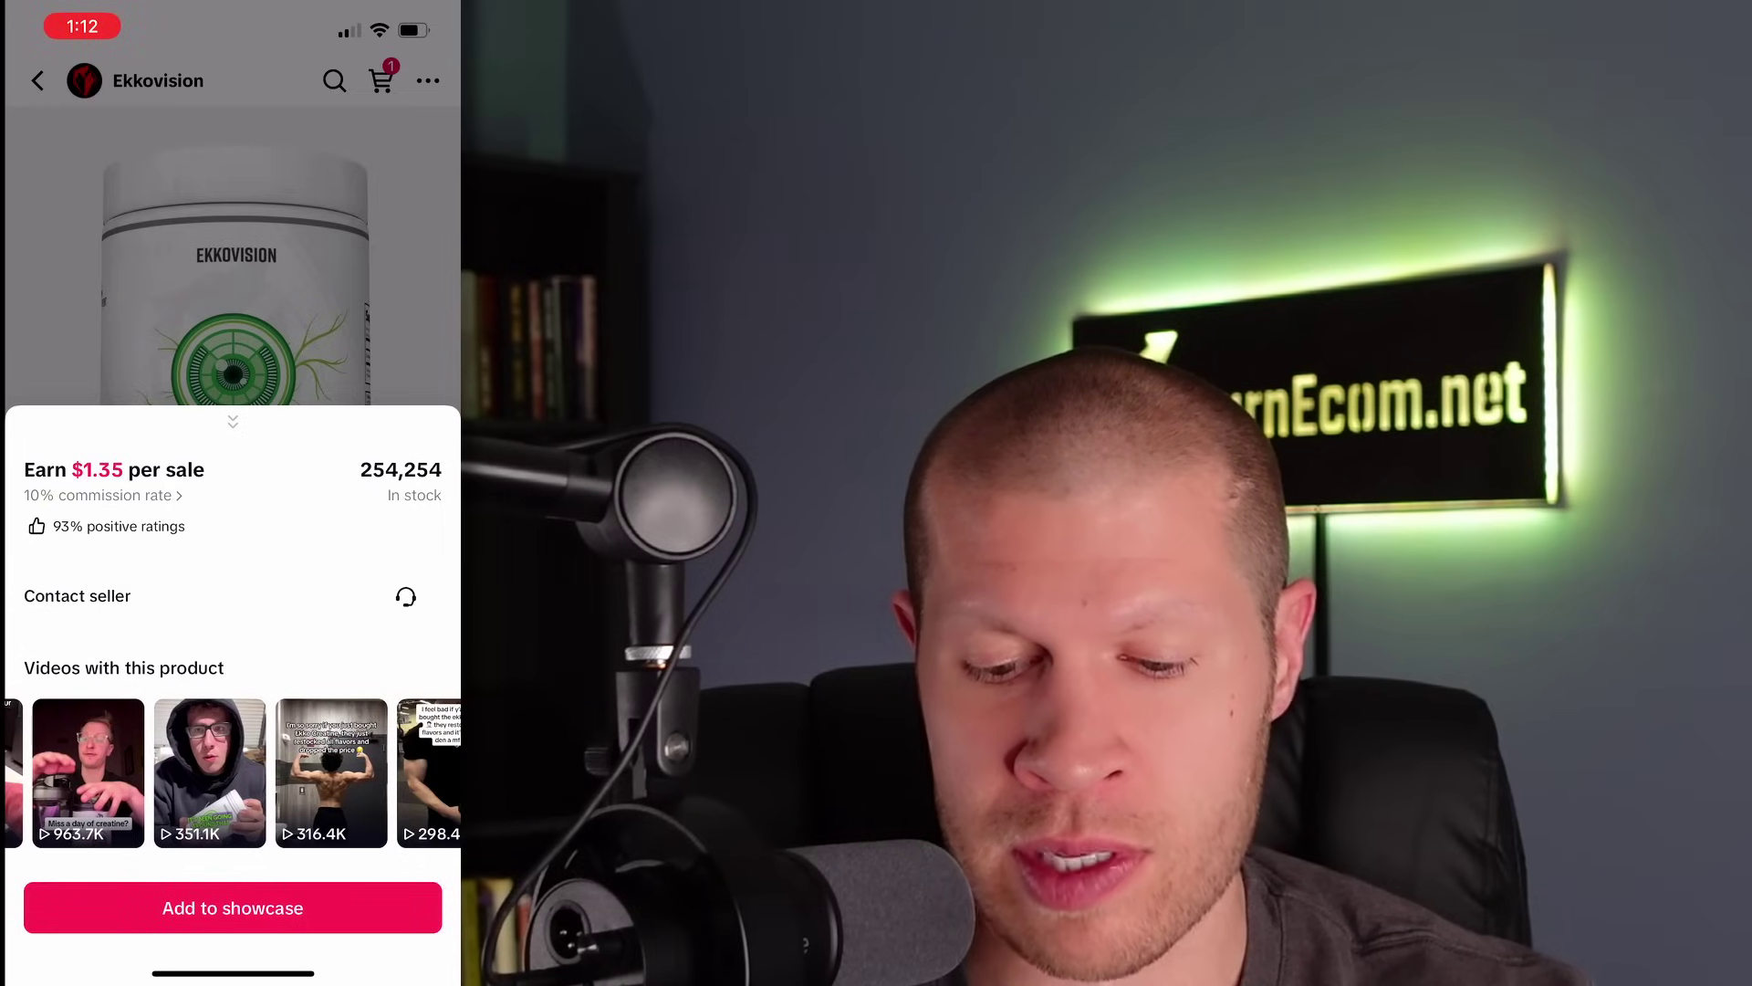
scroll(233, 773, "left", 5)
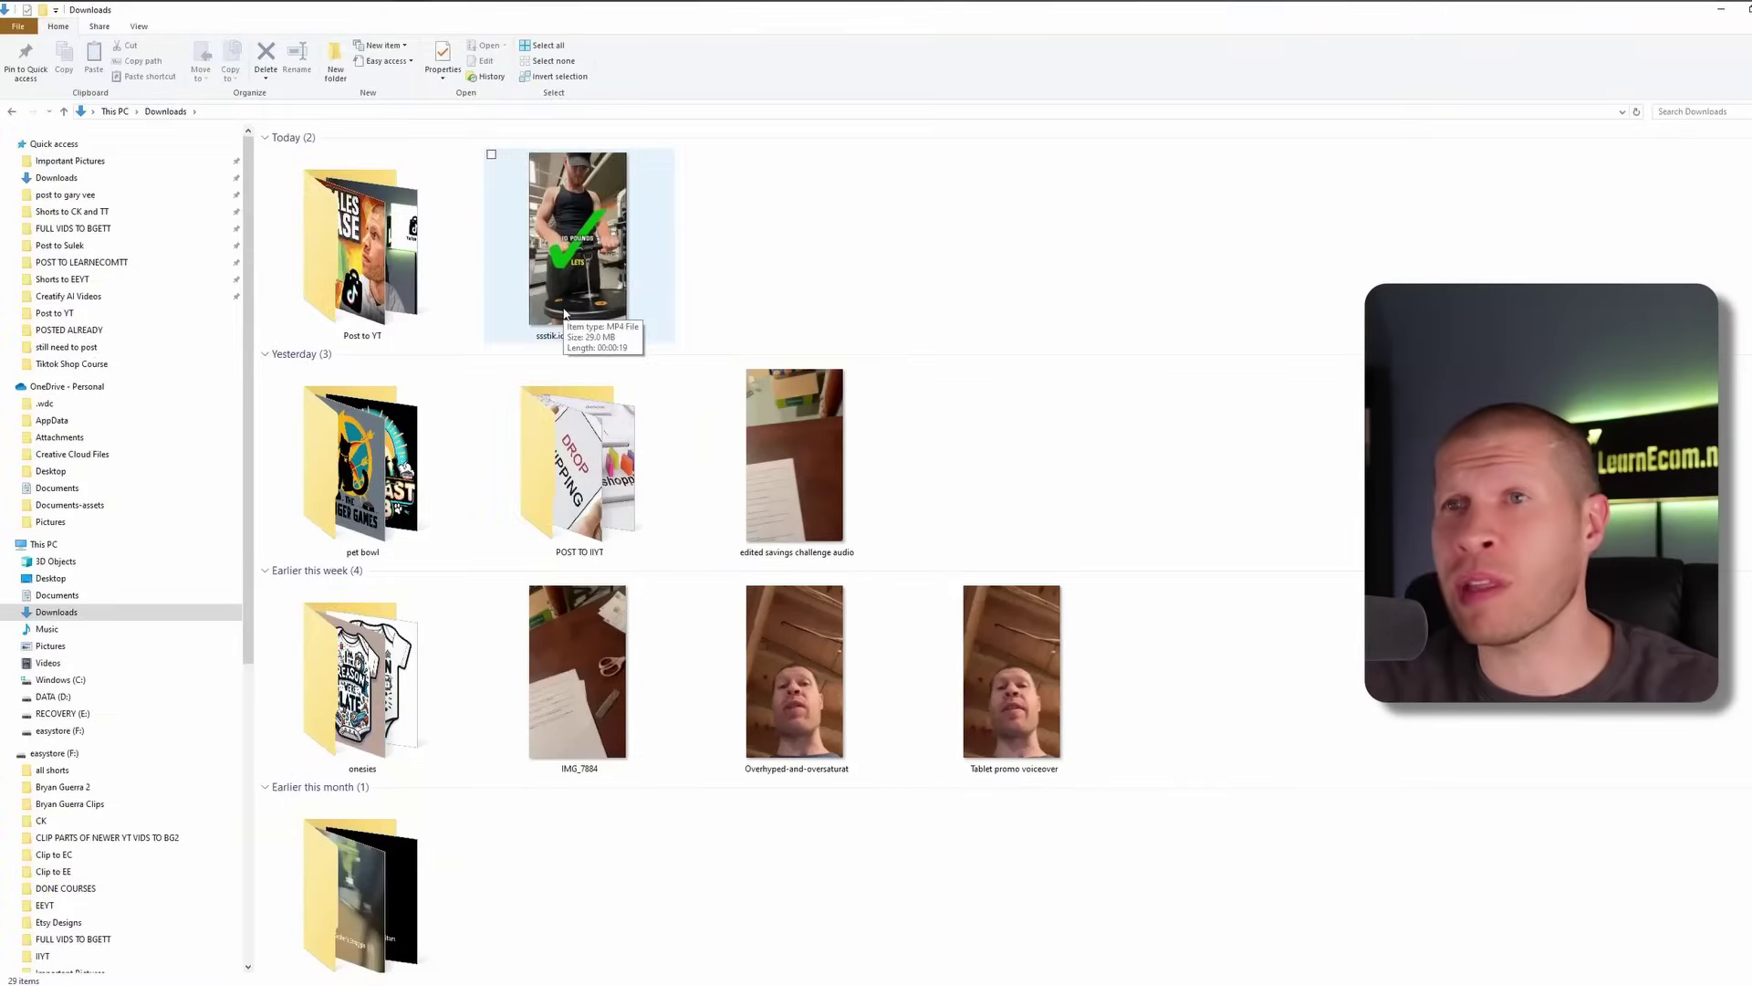
Switch to the Downloads folder, play today's downloaded ssstik.io gym video and pause it near its beginning
double_click(565, 313)
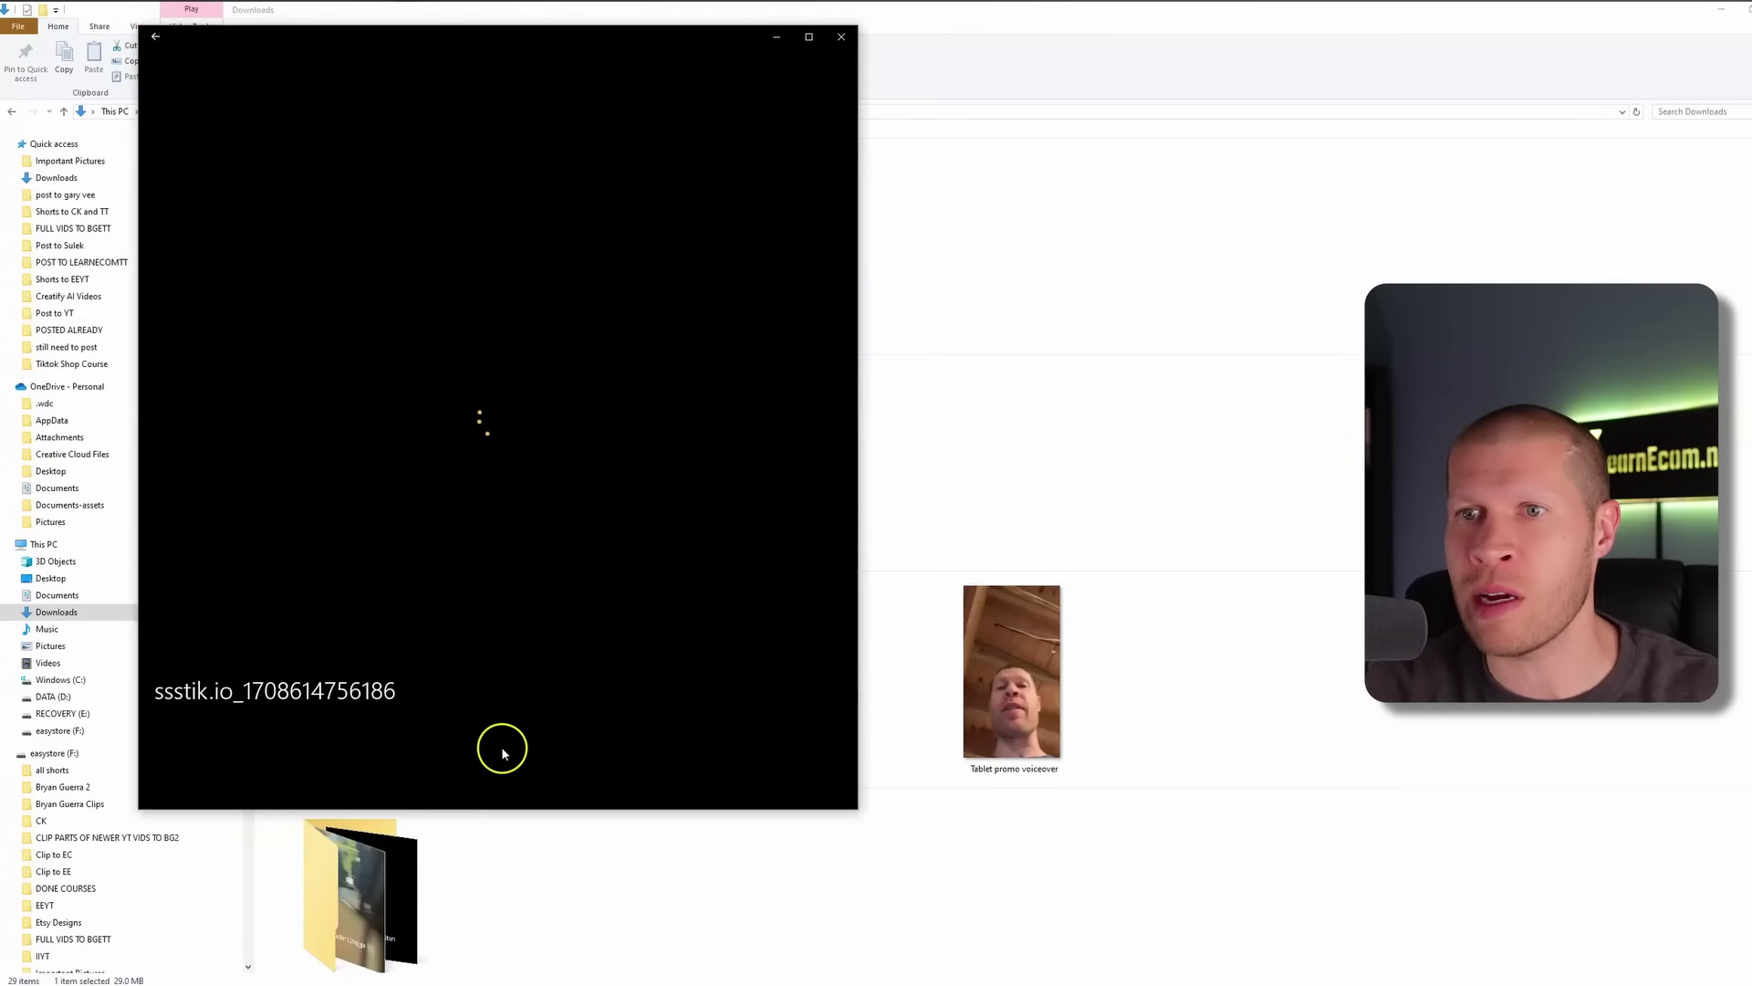
left_click(499, 780)
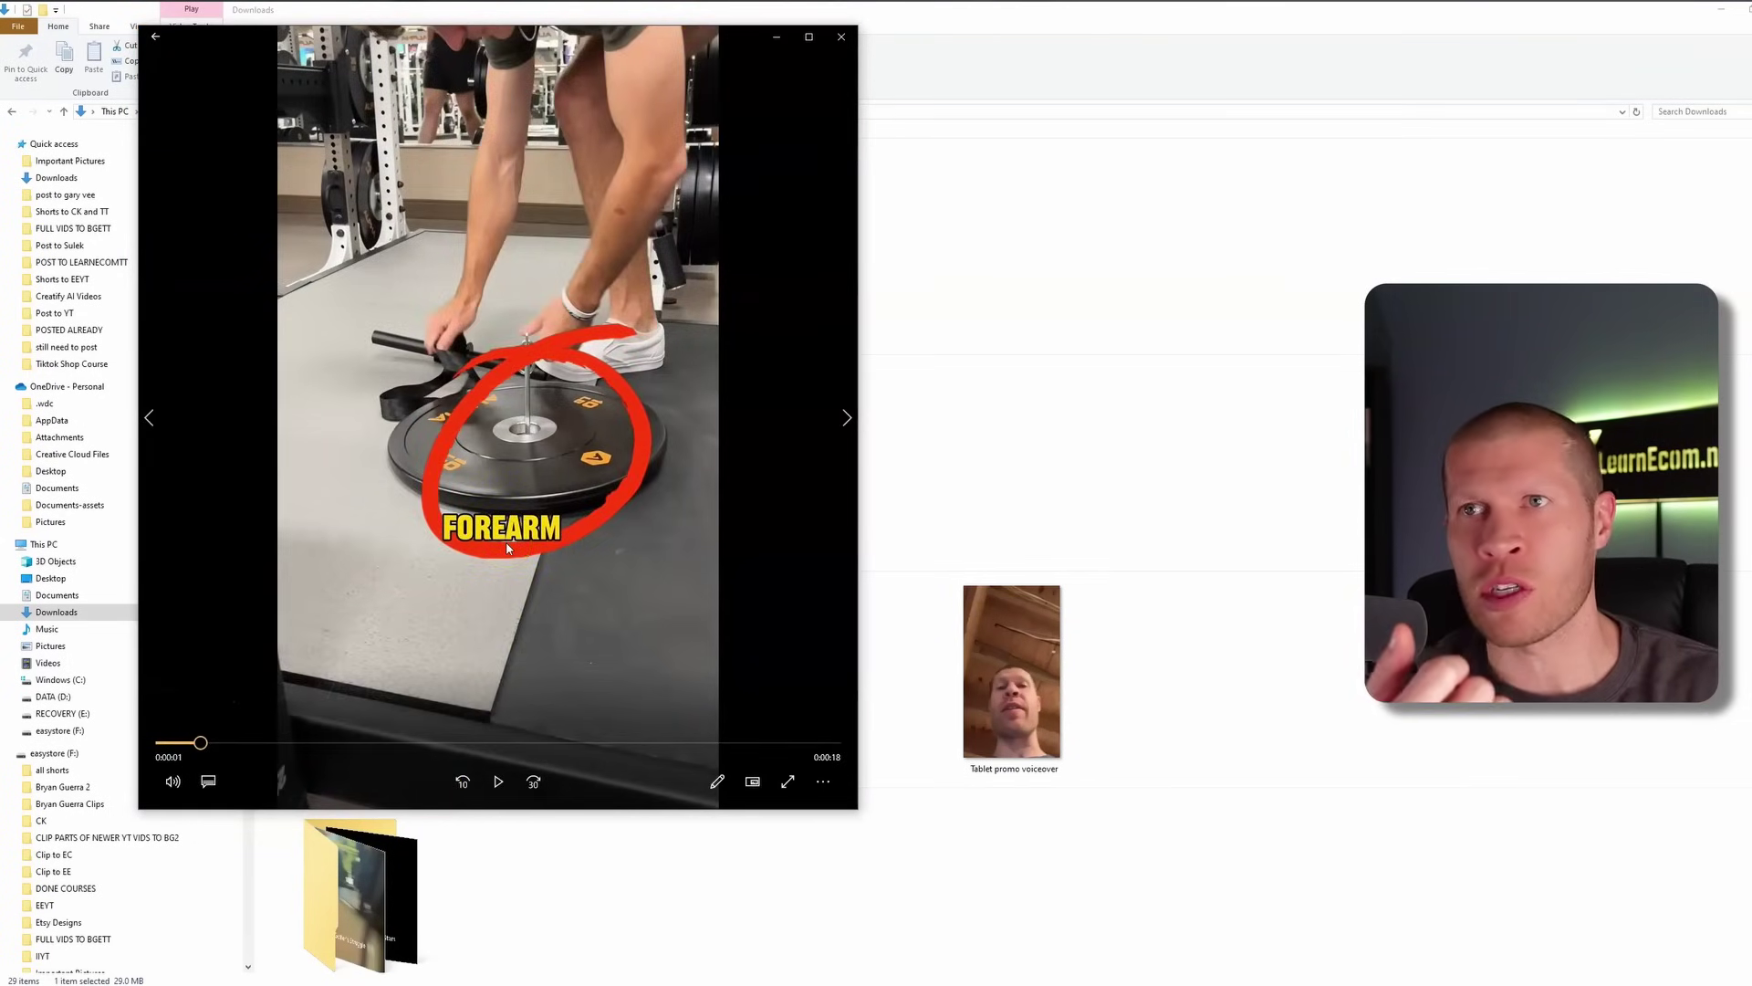
left_click(581, 430)
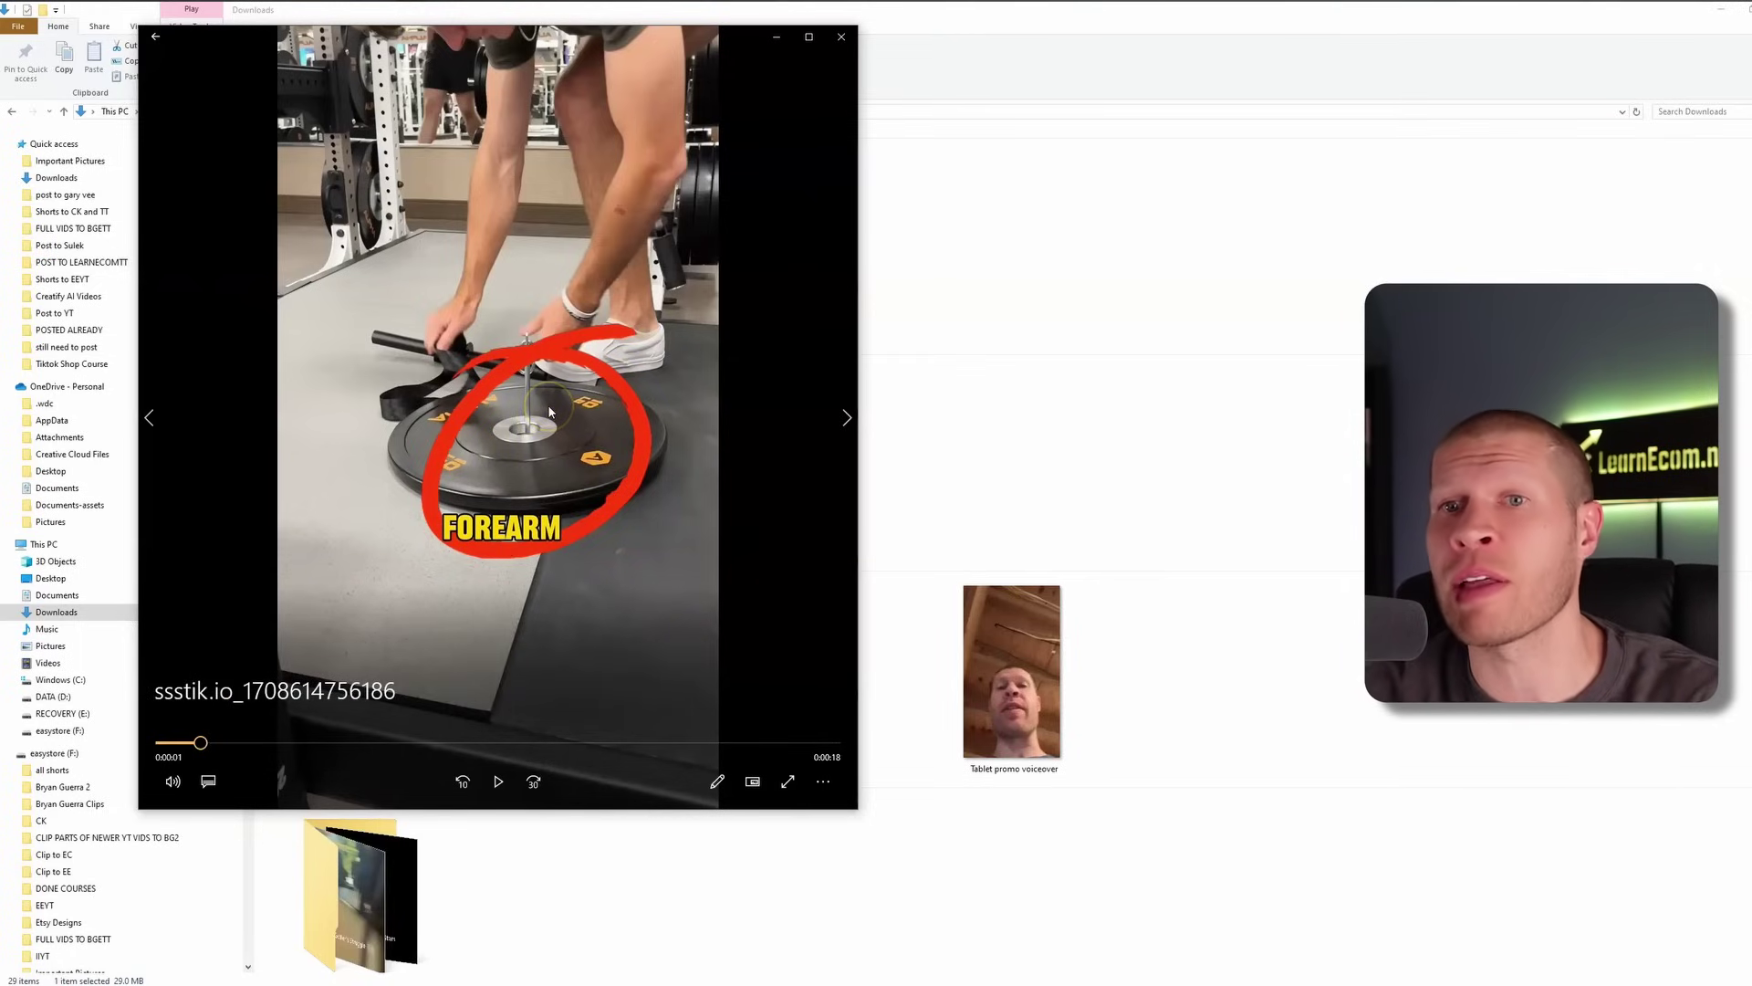
left_click(489, 392)
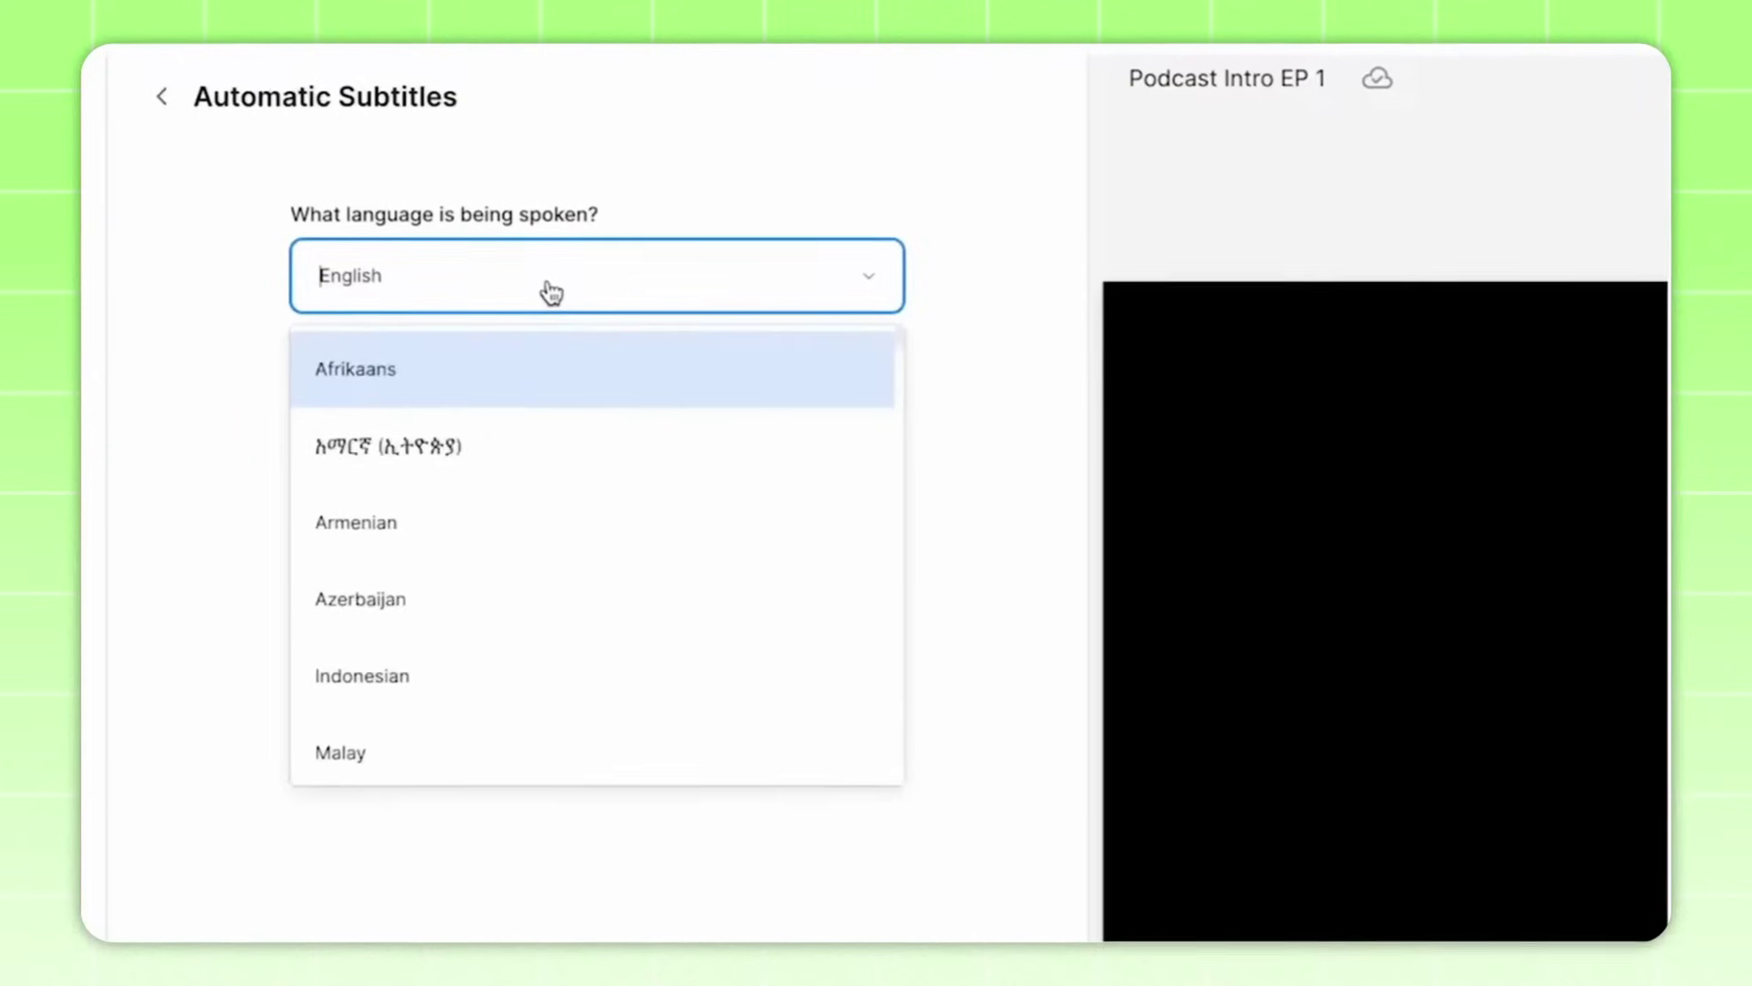
Look through the available spoken languages for the automatic subtitles of the Podcast Intro EP 1 project
scroll(579, 454, "down", 10)
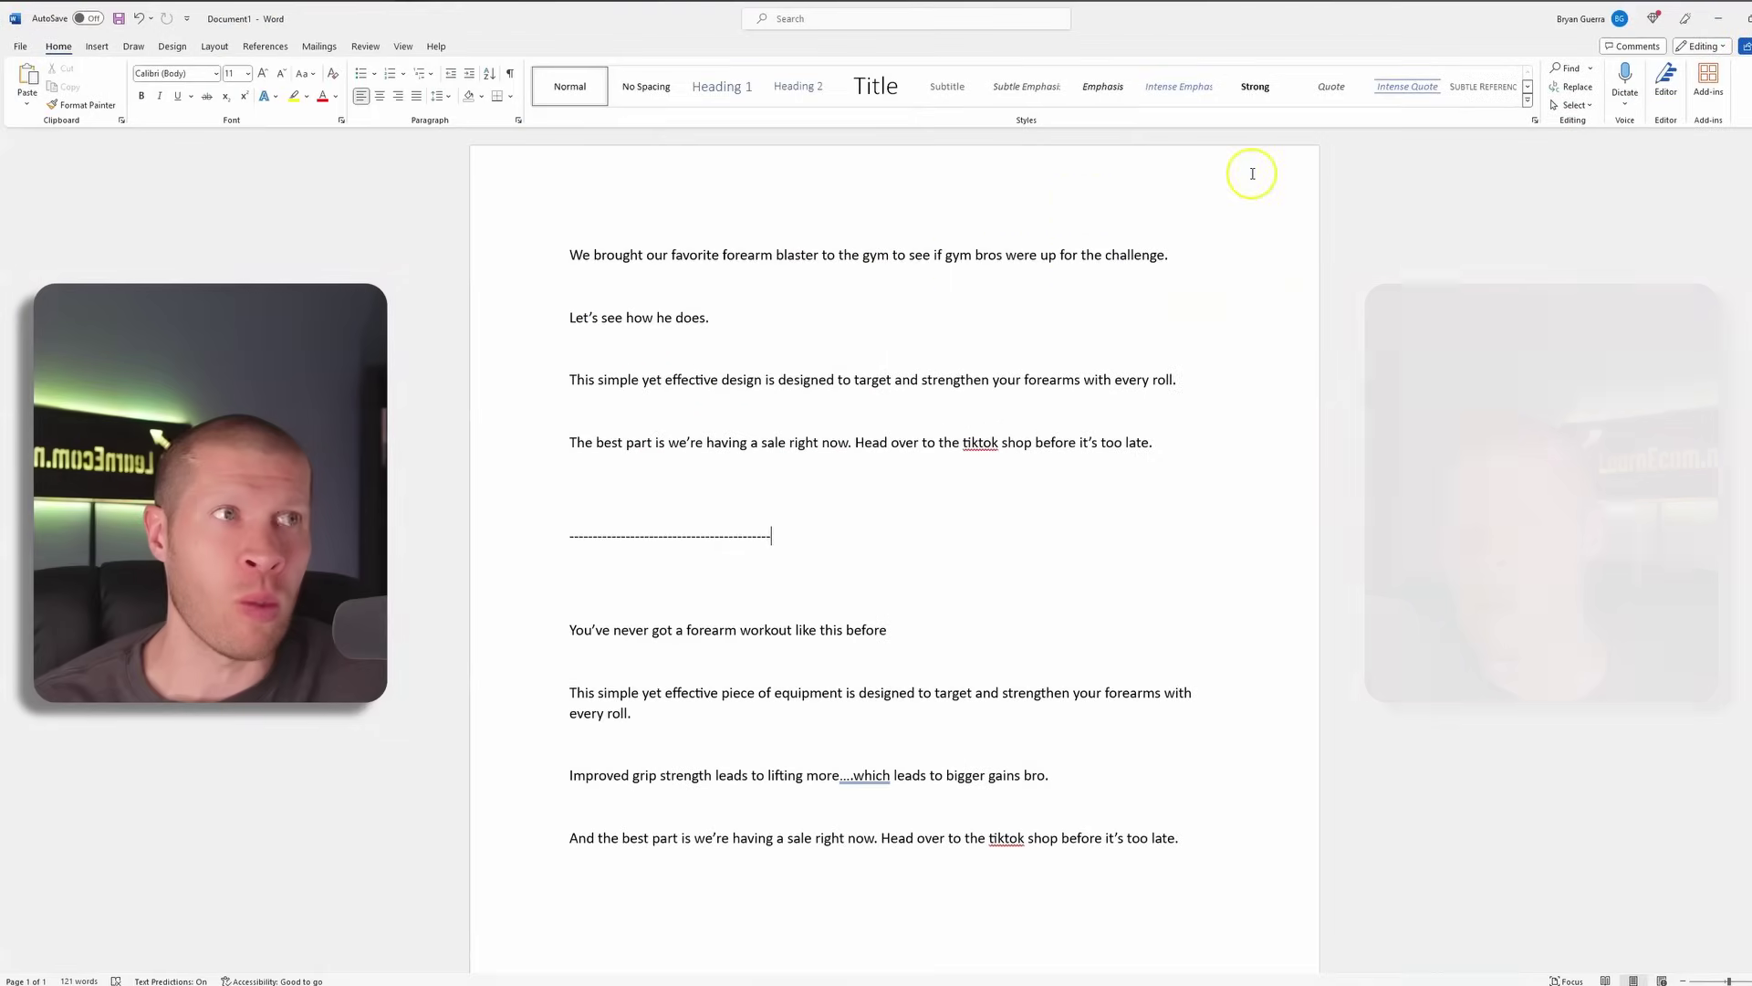
In Word, dictate a sample sentence about how Word dictates below the second script, and stop the dictation
left_click(1625, 83)
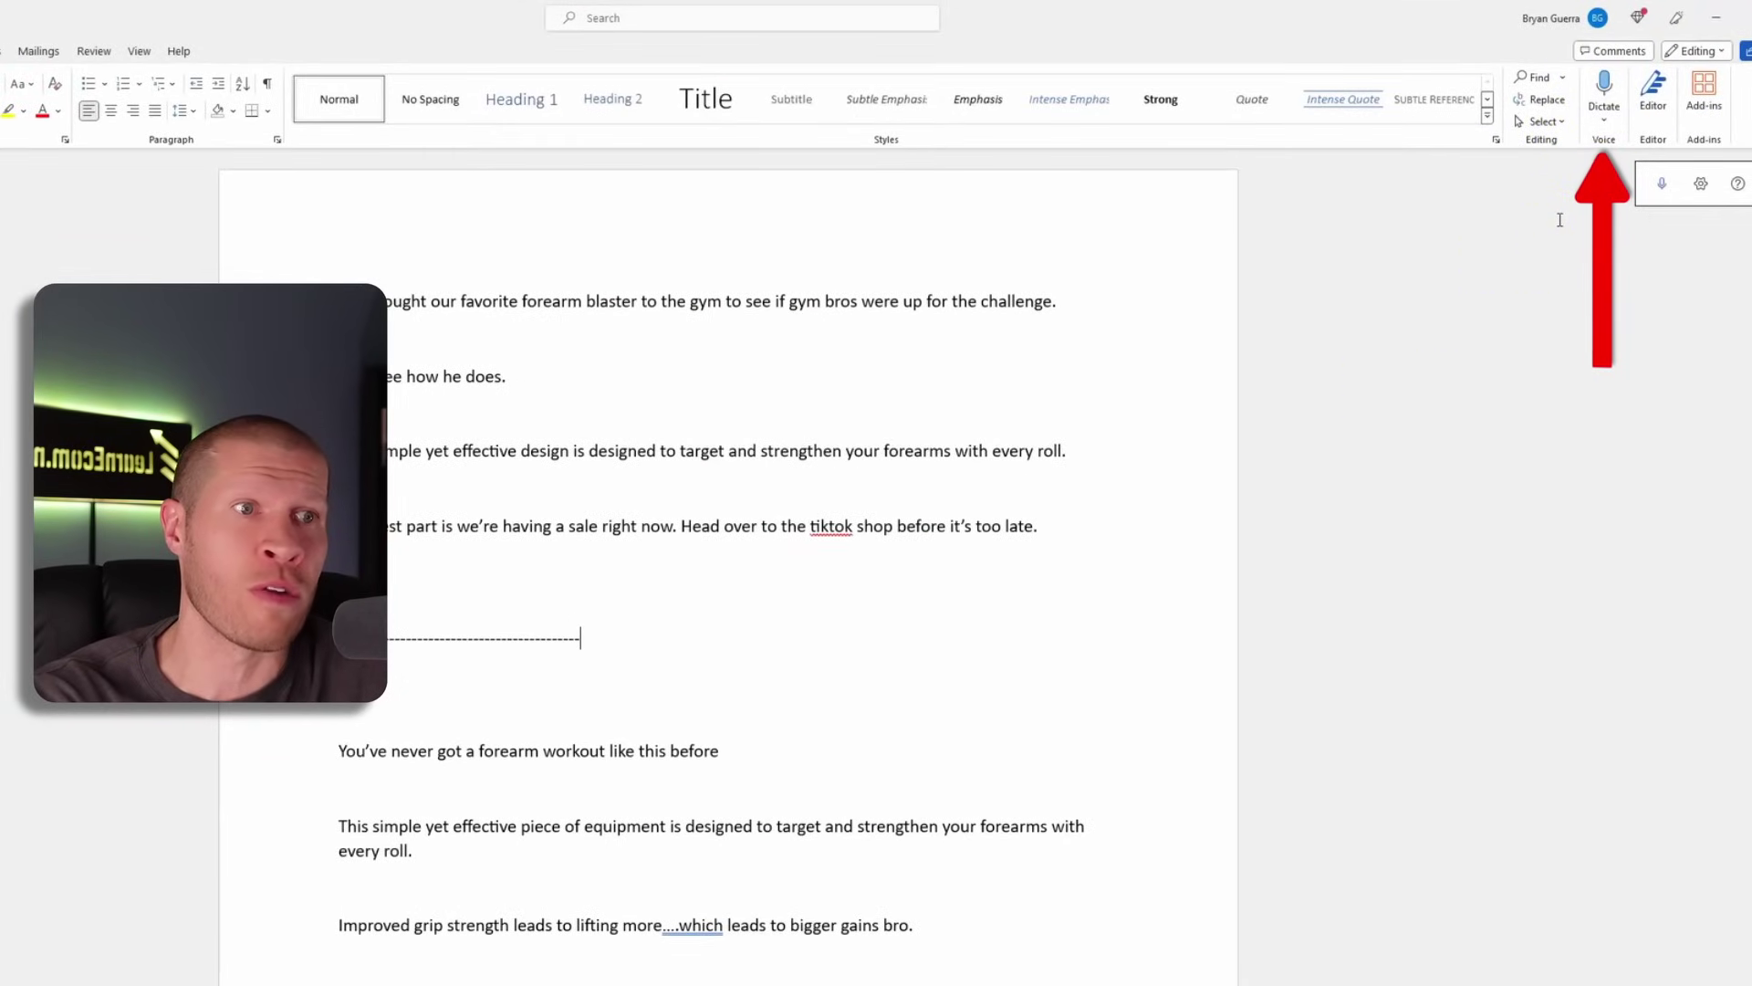
scroll(1205, 658, "down", 4)
left_click(772, 970)
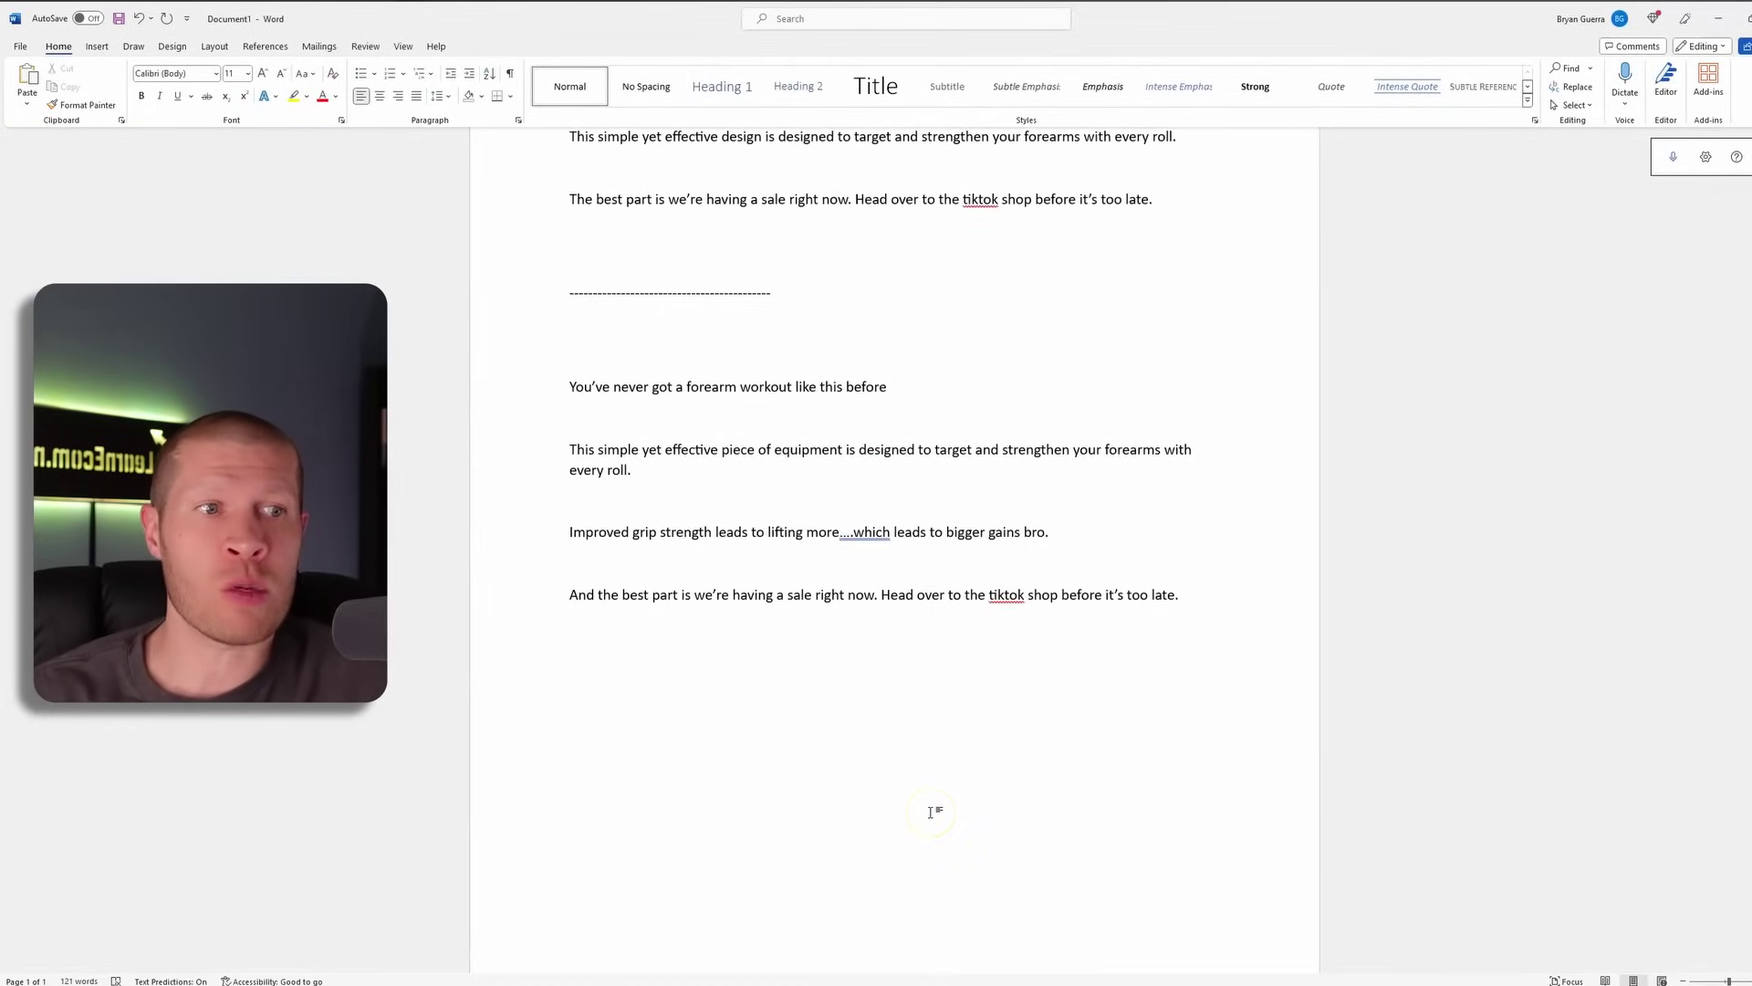
key("alt+grave")
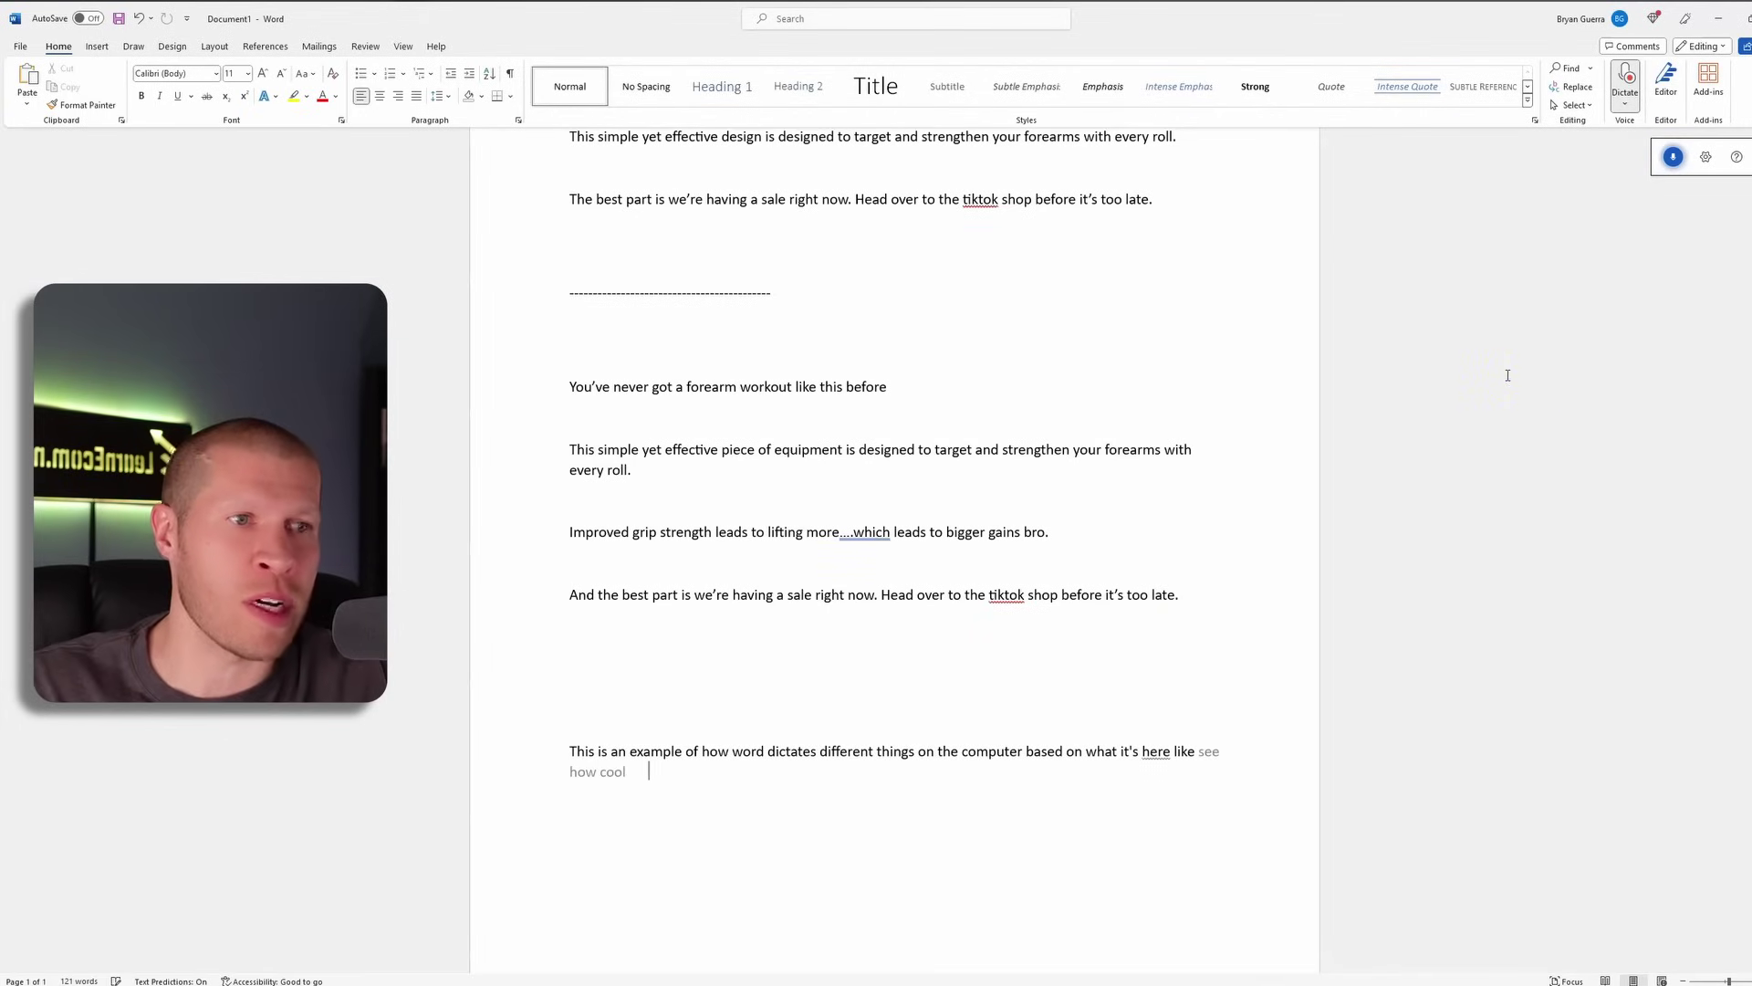
left_click(1627, 92)
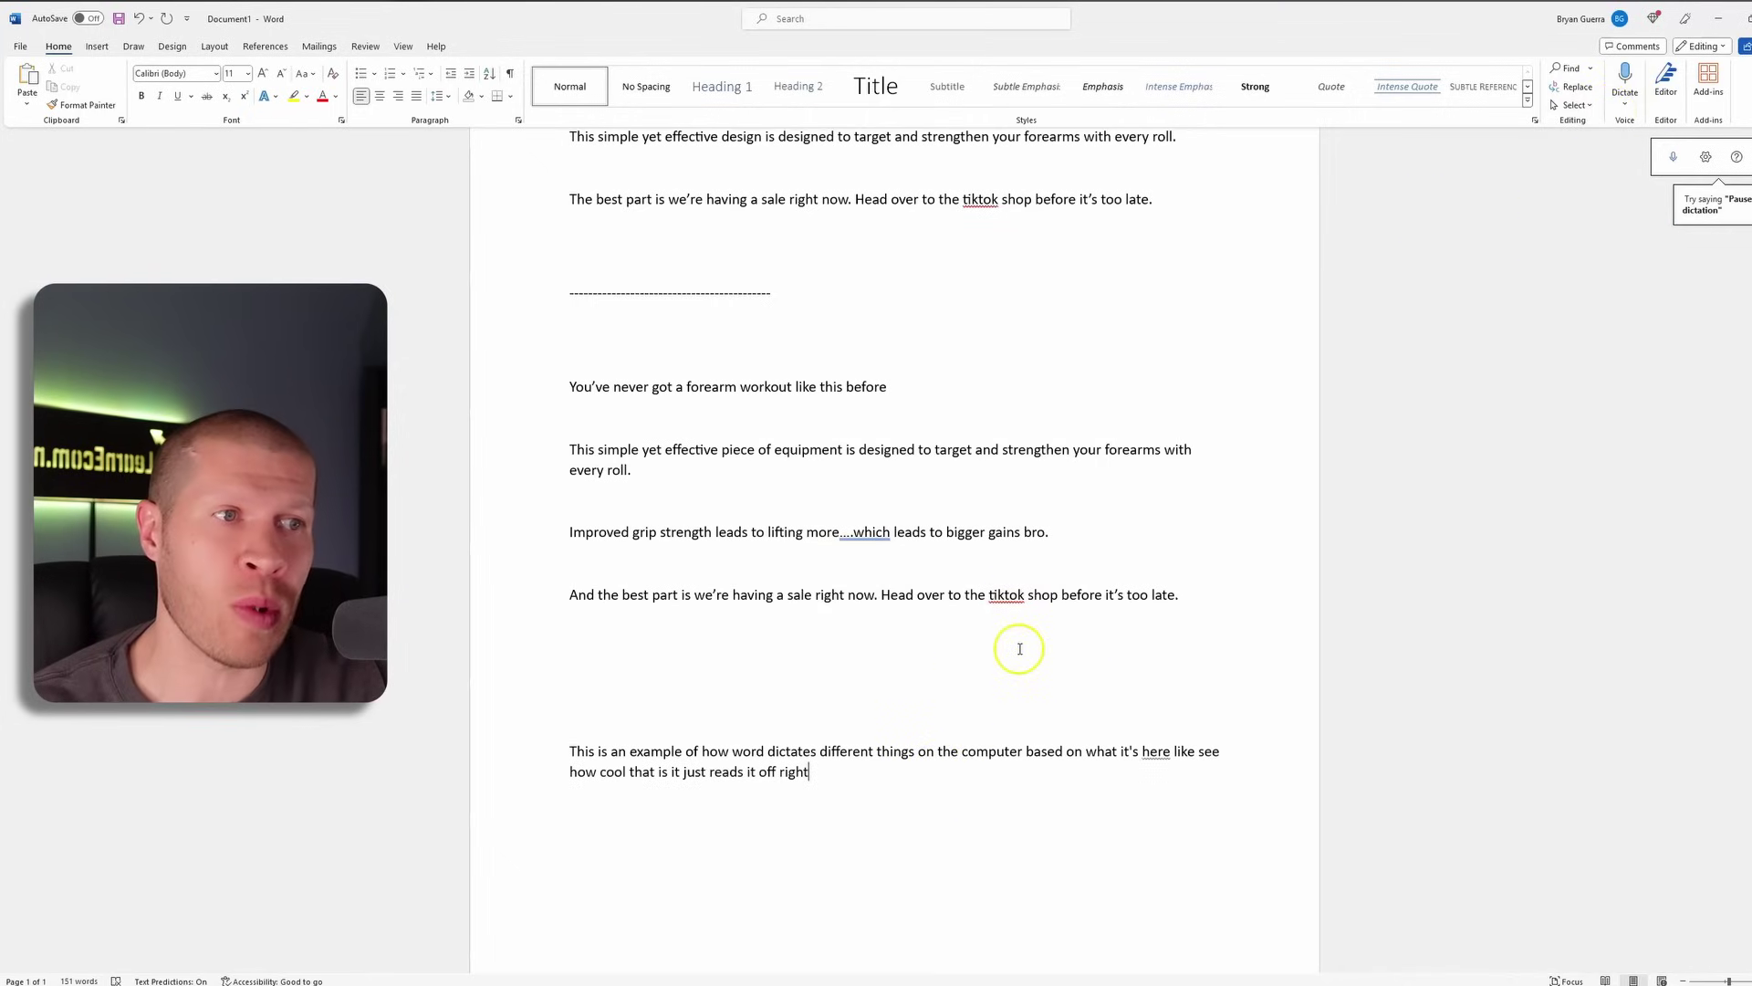
Delete the dictated sample sentence below the second script
left_click_drag(967, 691, 955, 782)
key("BackSpace")
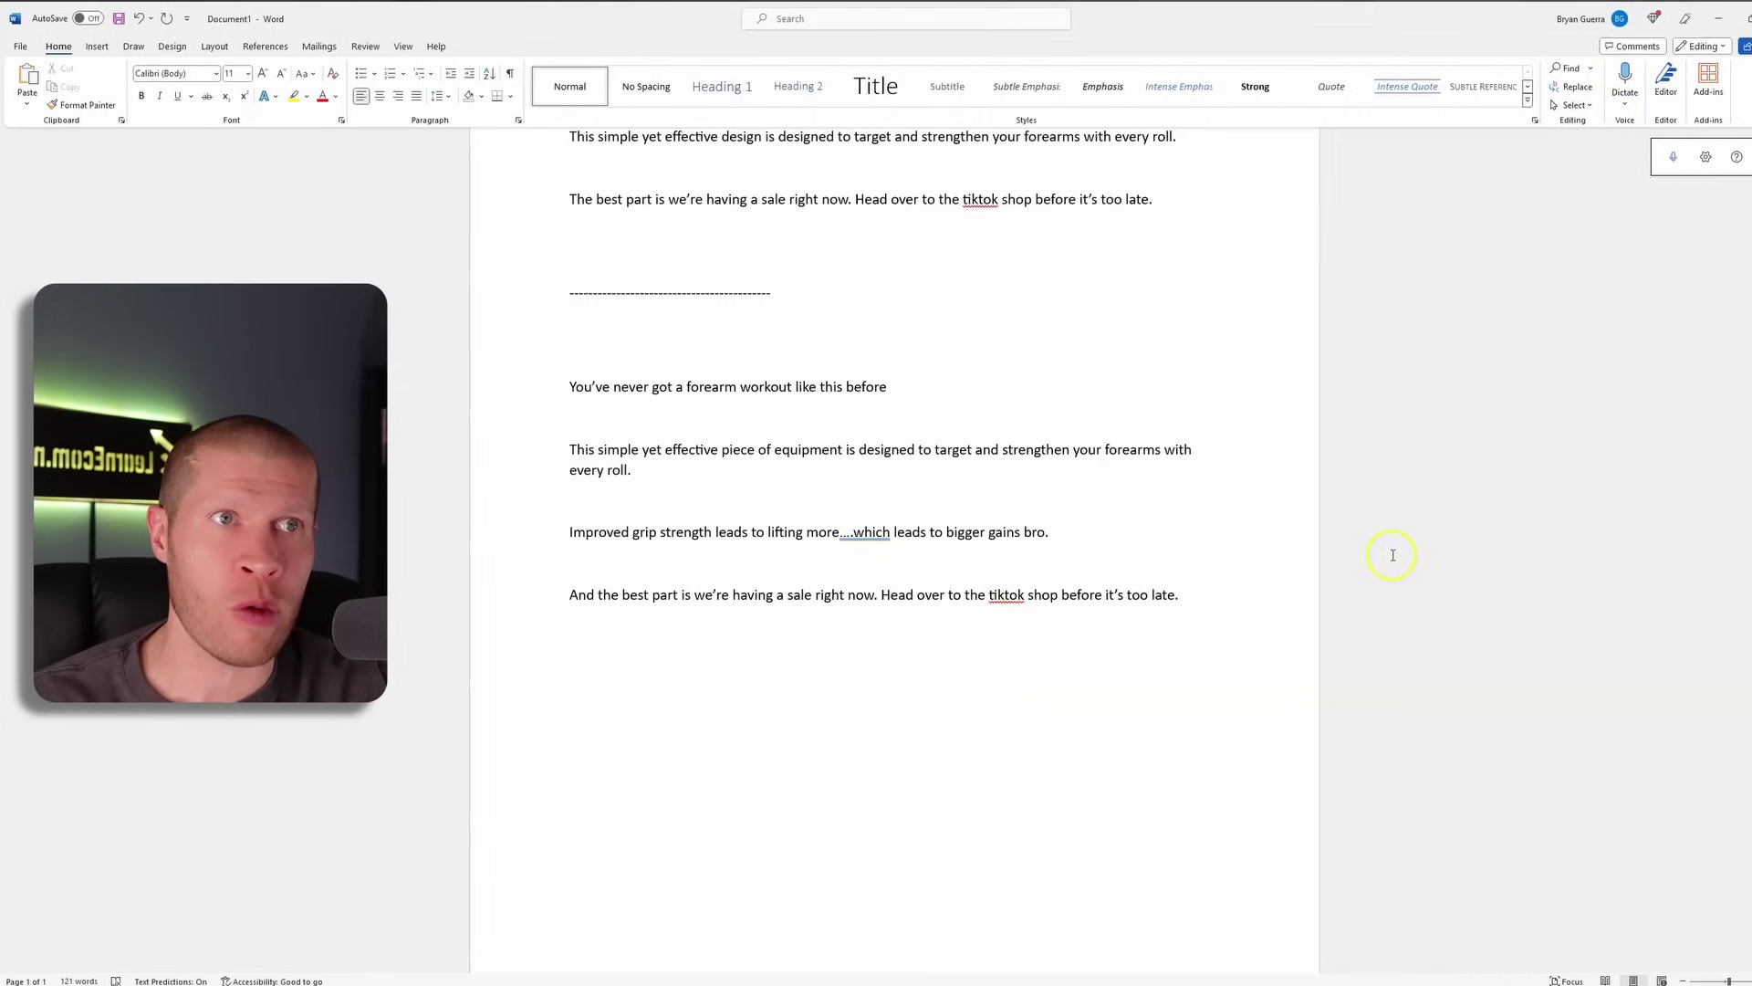
Review the first forearm blaster script, highlighting its opening three paragraphs, and clear the selection
scroll(1388, 556, "up", 5)
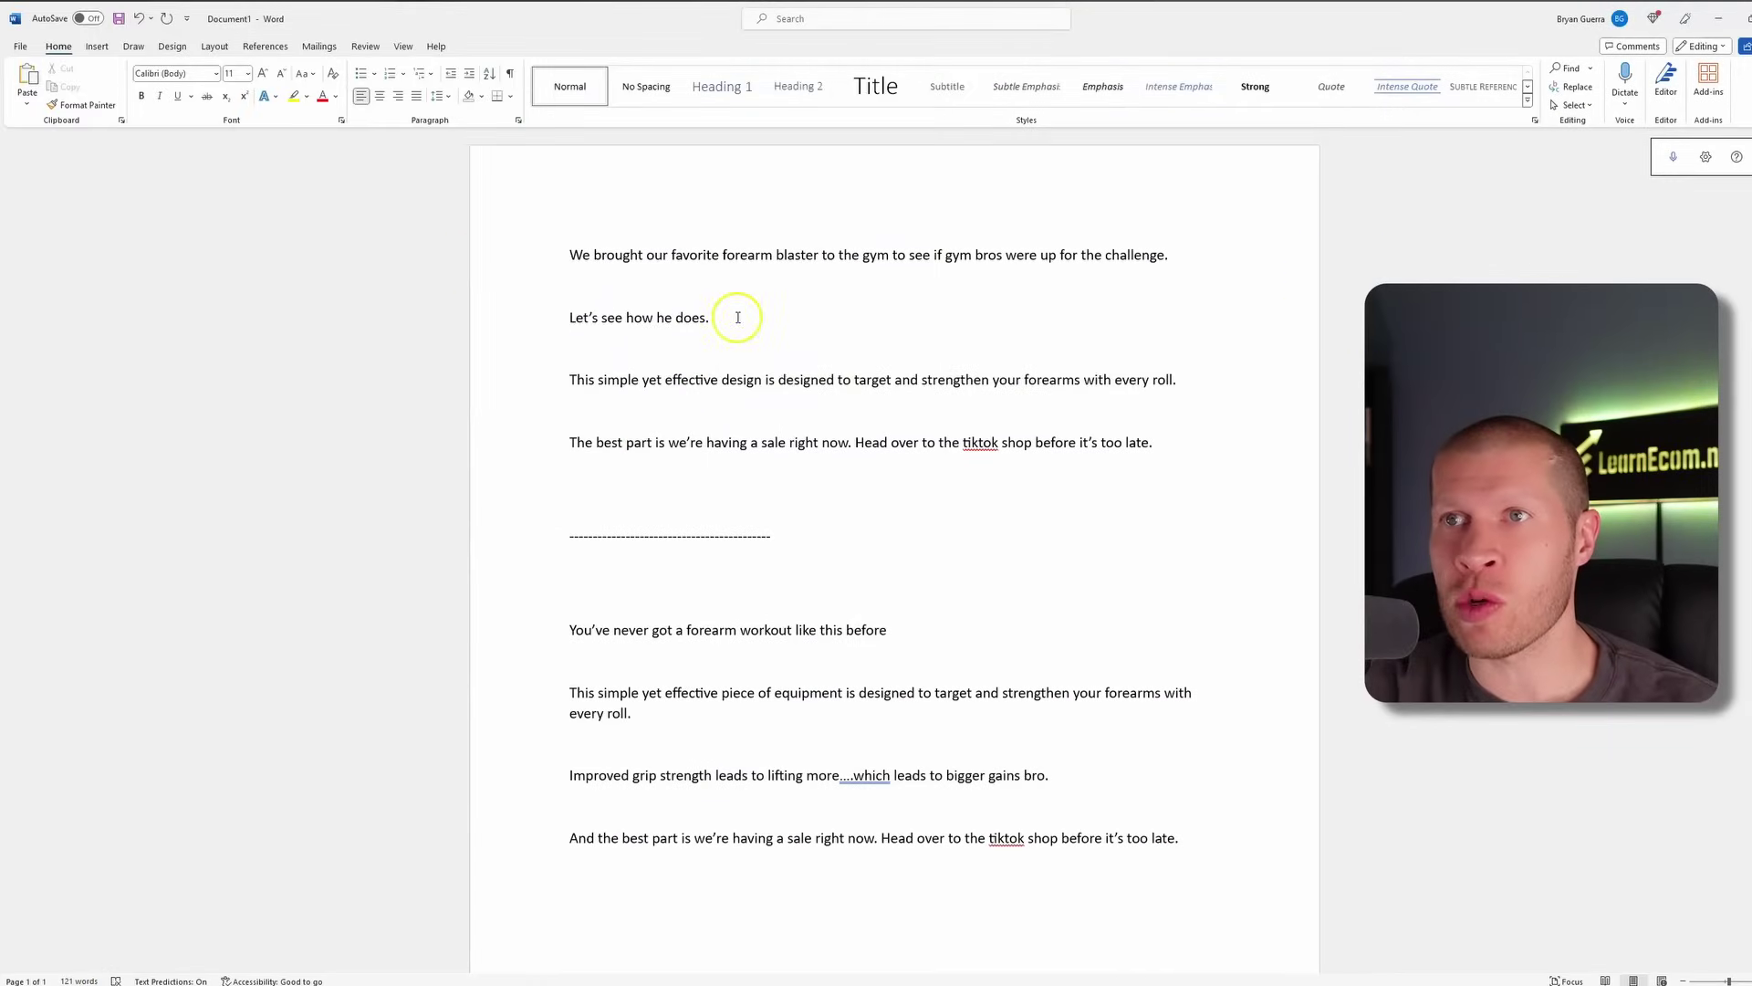
left_click_drag(570, 246, 1159, 415)
left_click(877, 256)
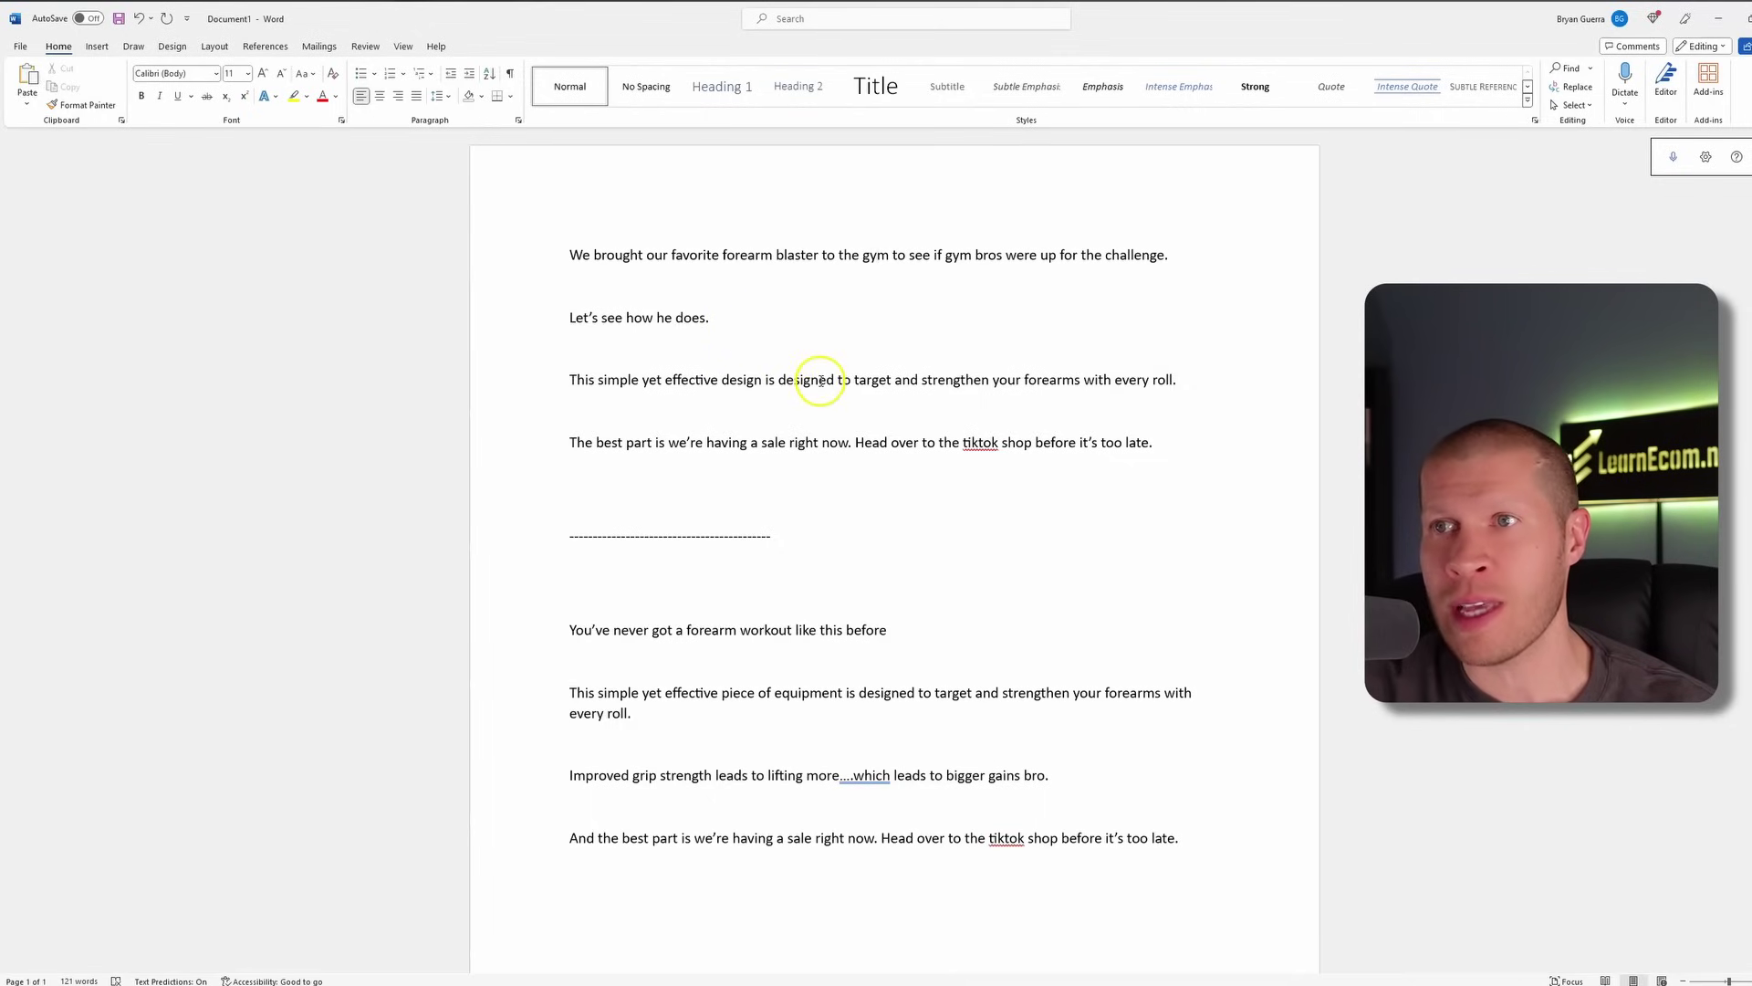
Review the complete first forearm blaster script, then highlight its two opening lines
left_click_drag(568, 253, 1214, 438)
left_click(1214, 438)
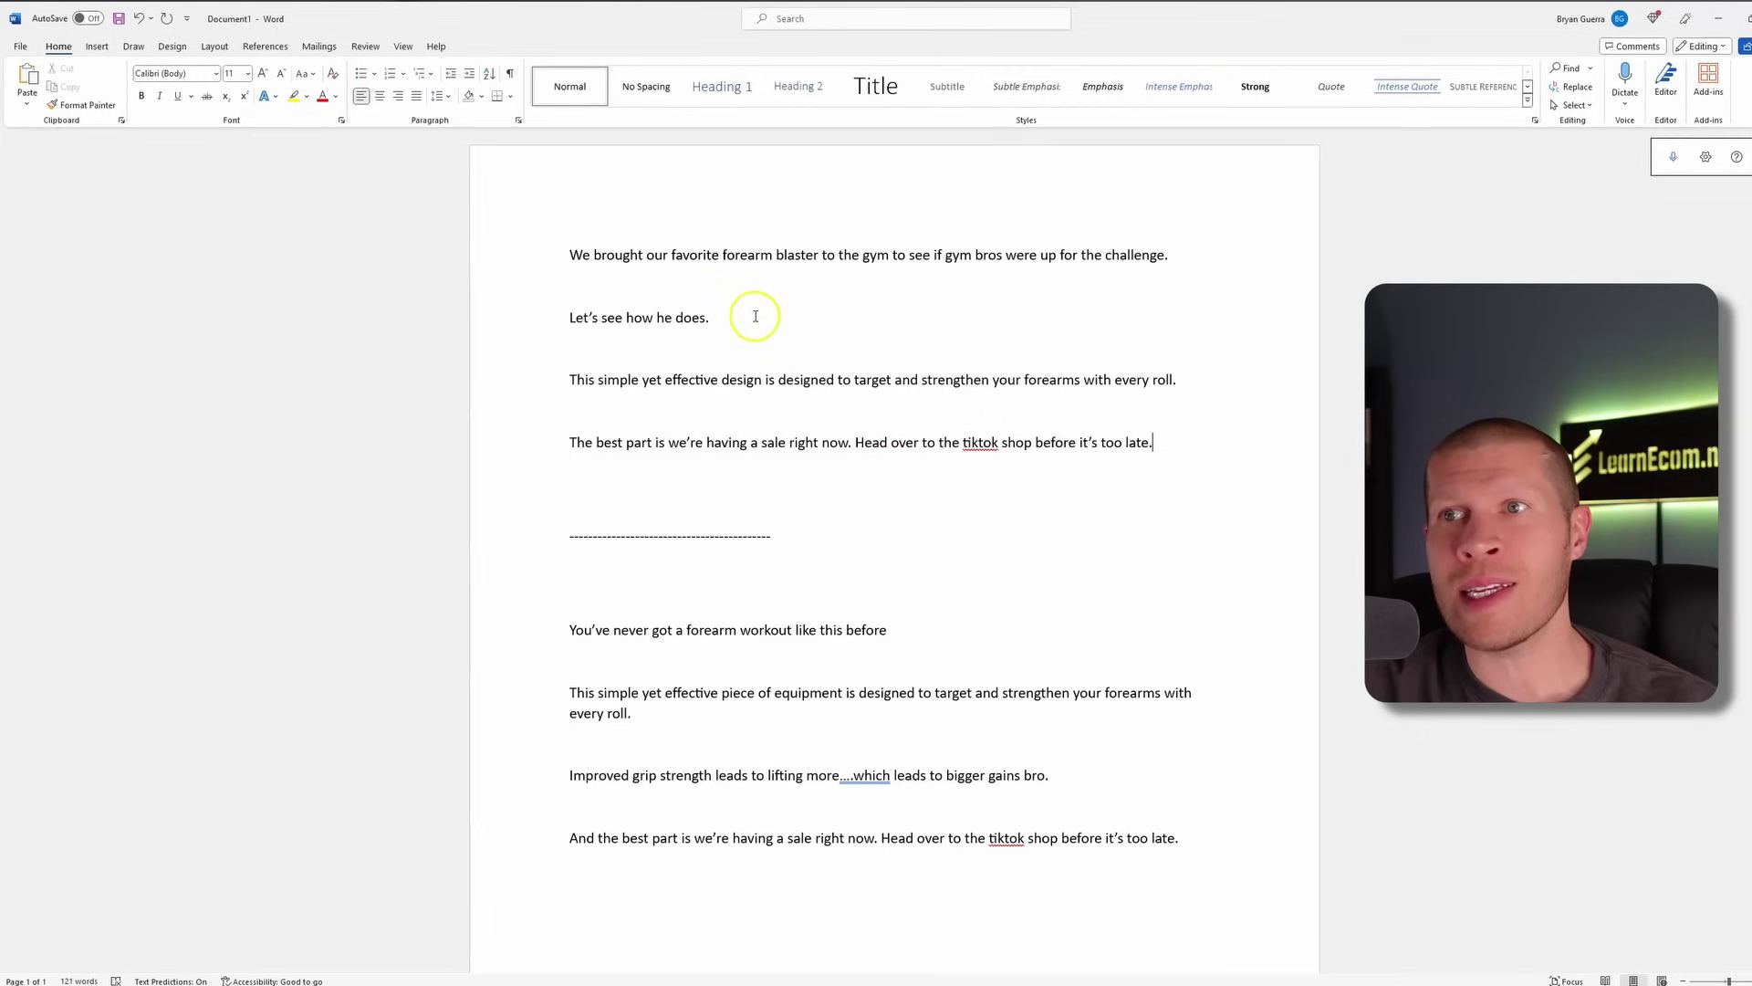
left_click_drag(755, 313, 499, 234)
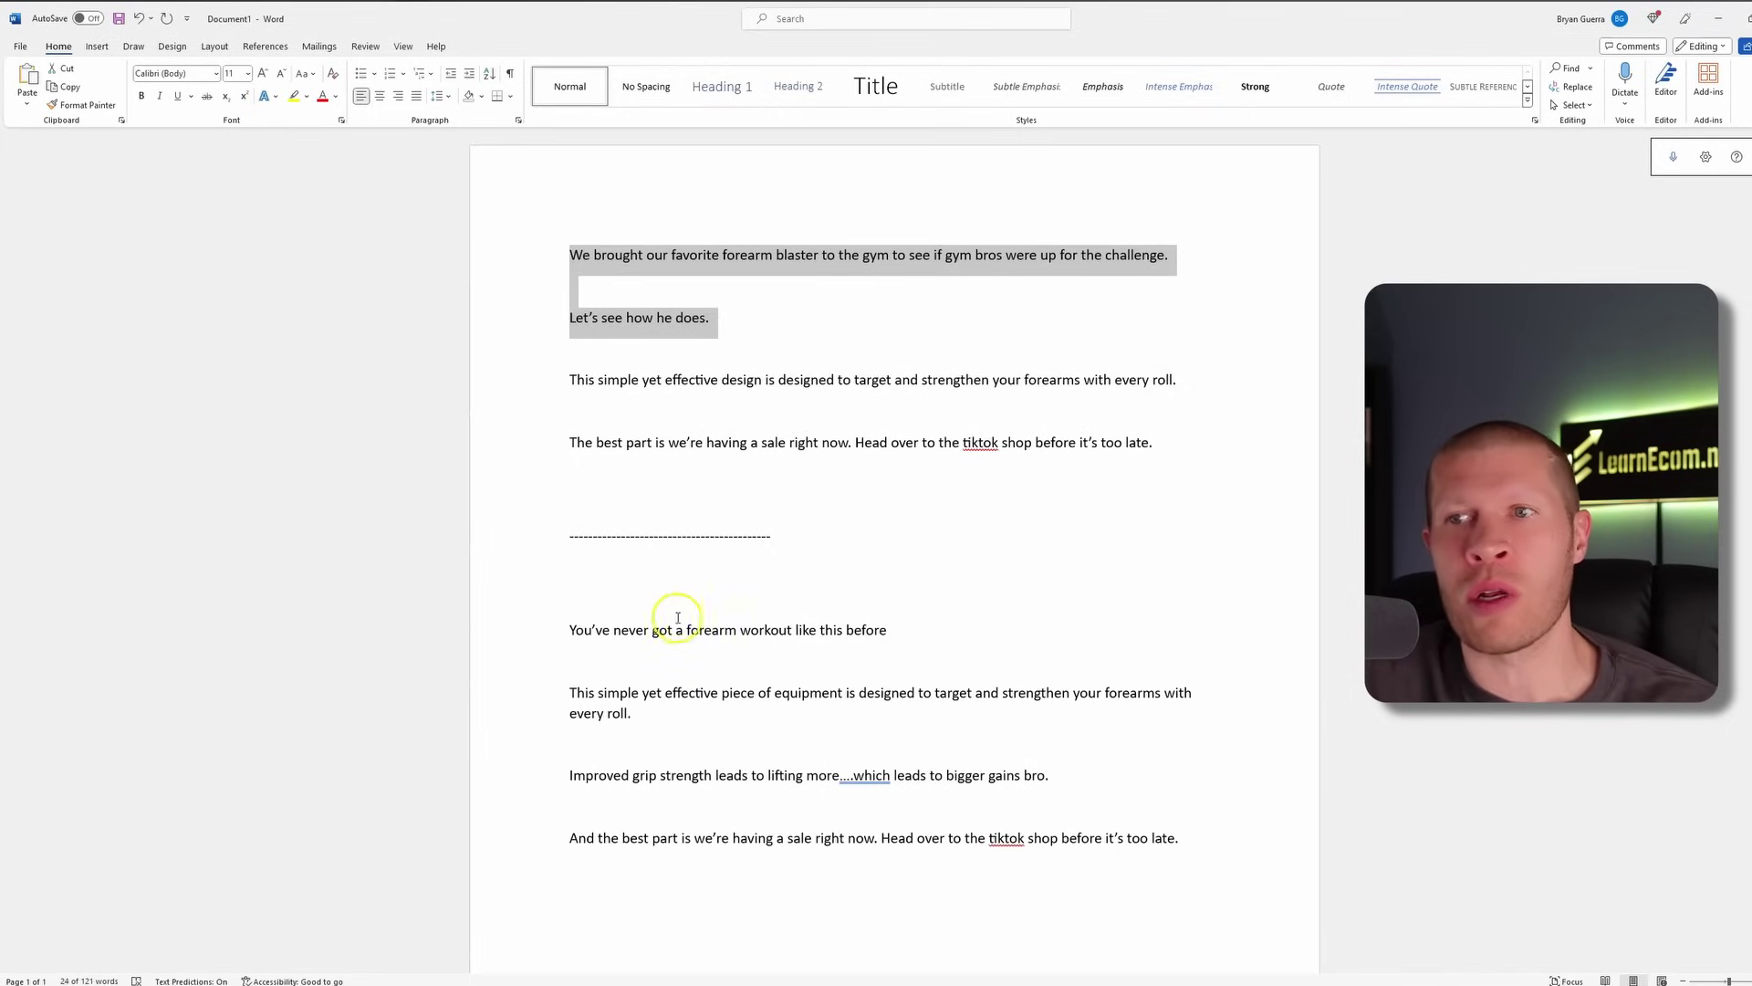
Review the second script's opening line and equipment description, then highlight the matching design sentence in the first script
left_click_drag(566, 630, 881, 630)
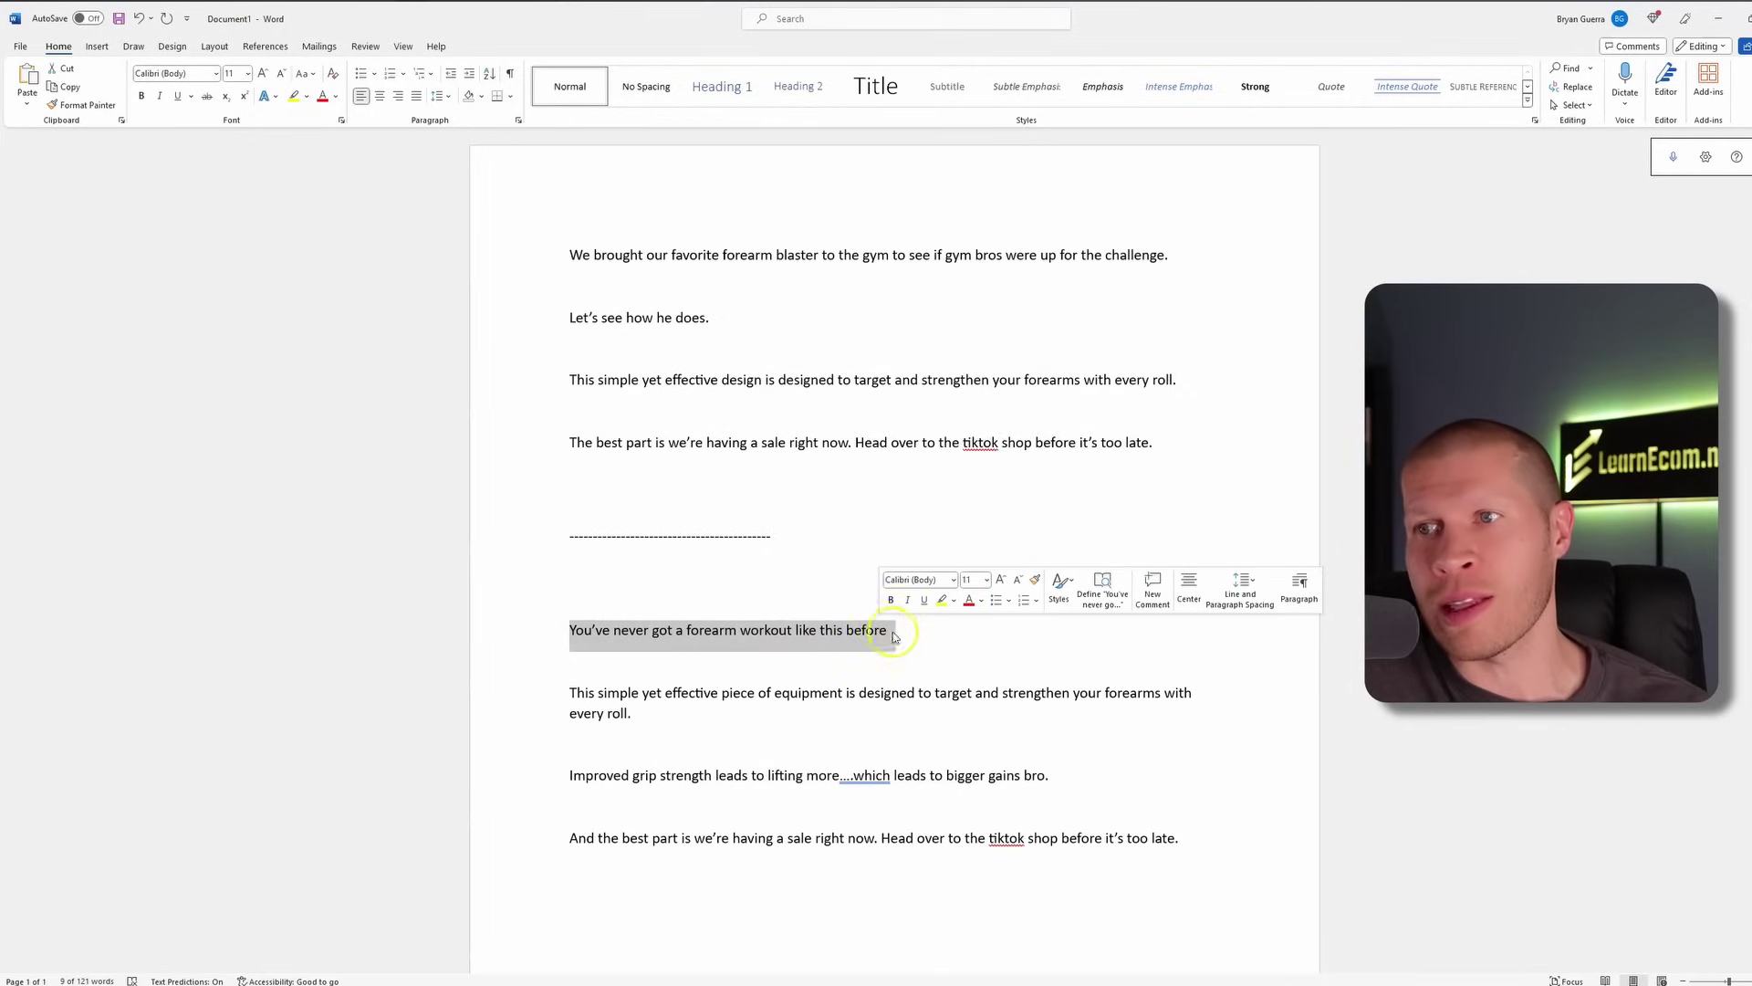
left_click(894, 636)
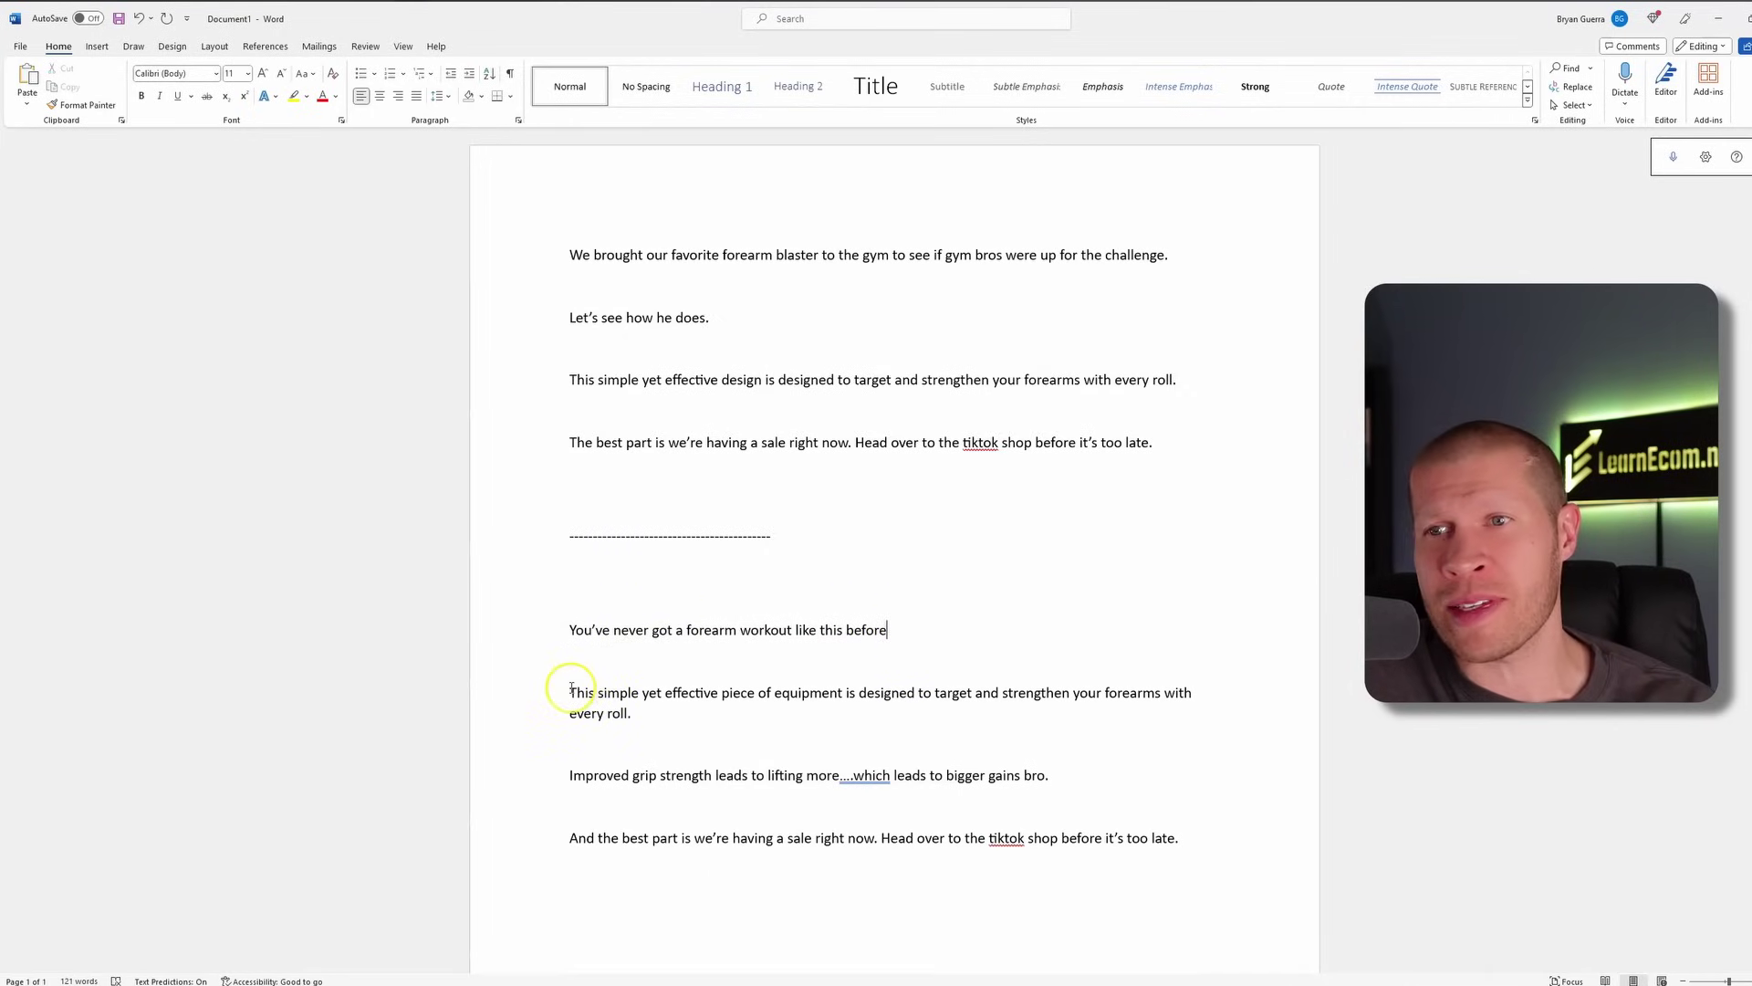
left_click_drag(571, 691, 758, 723)
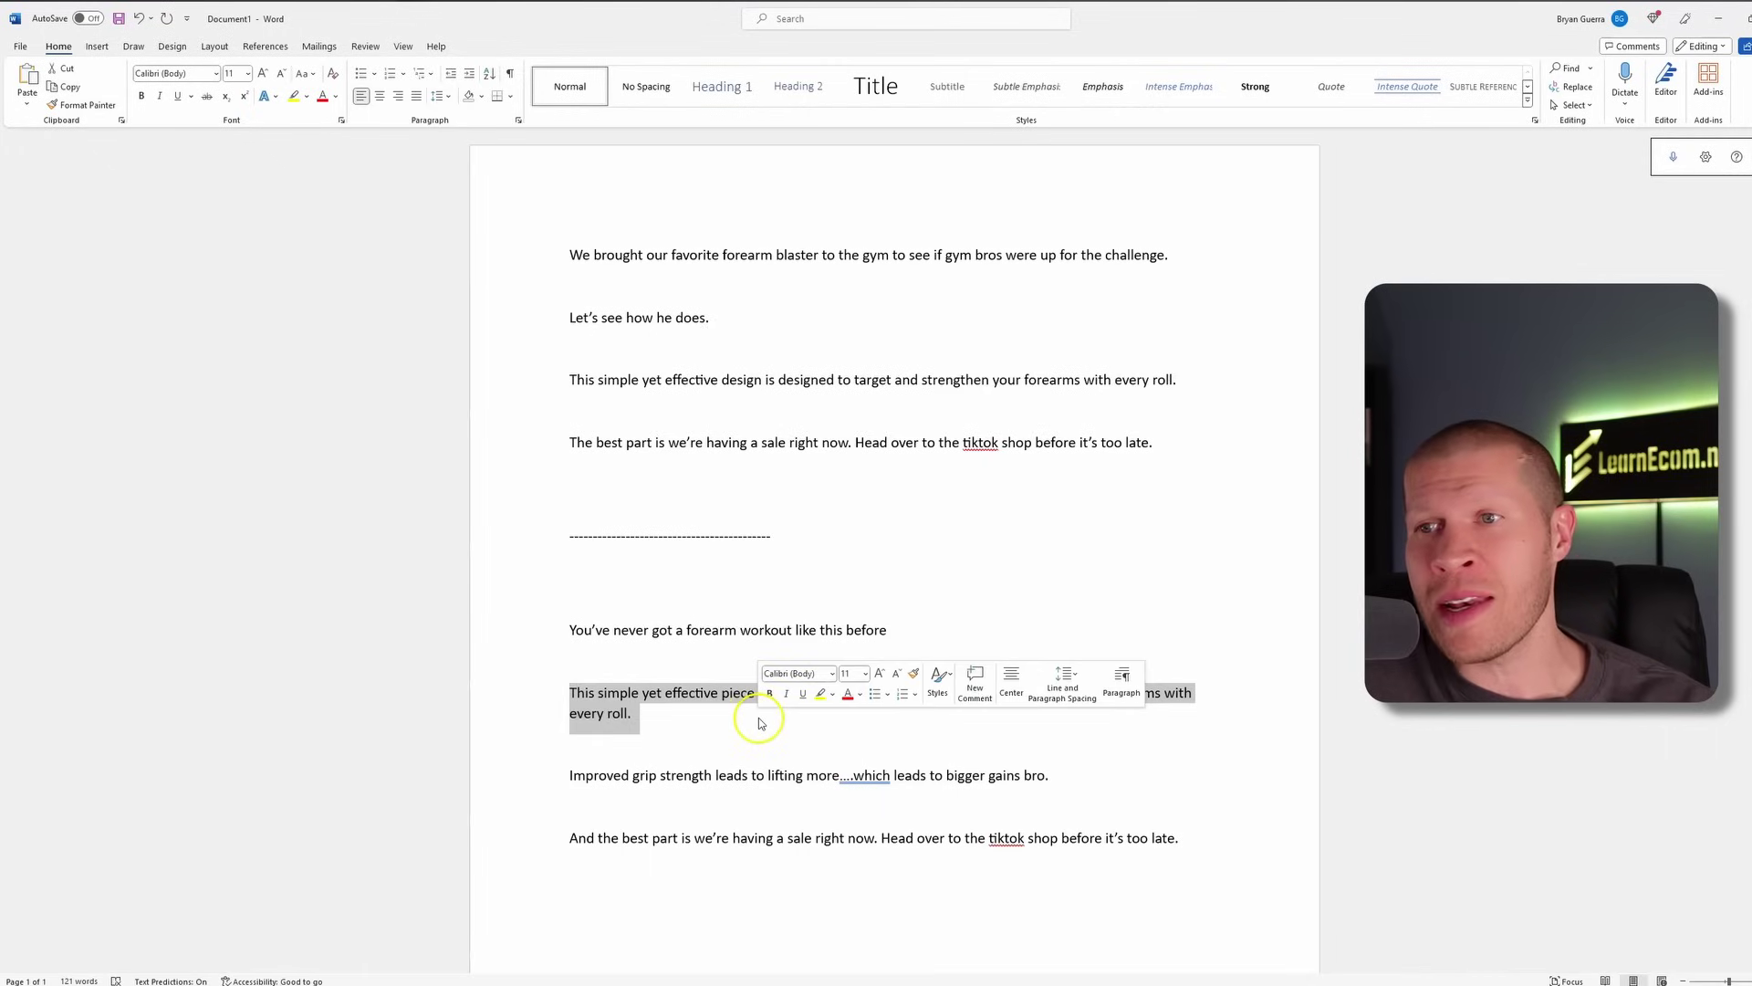
left_click(710, 834)
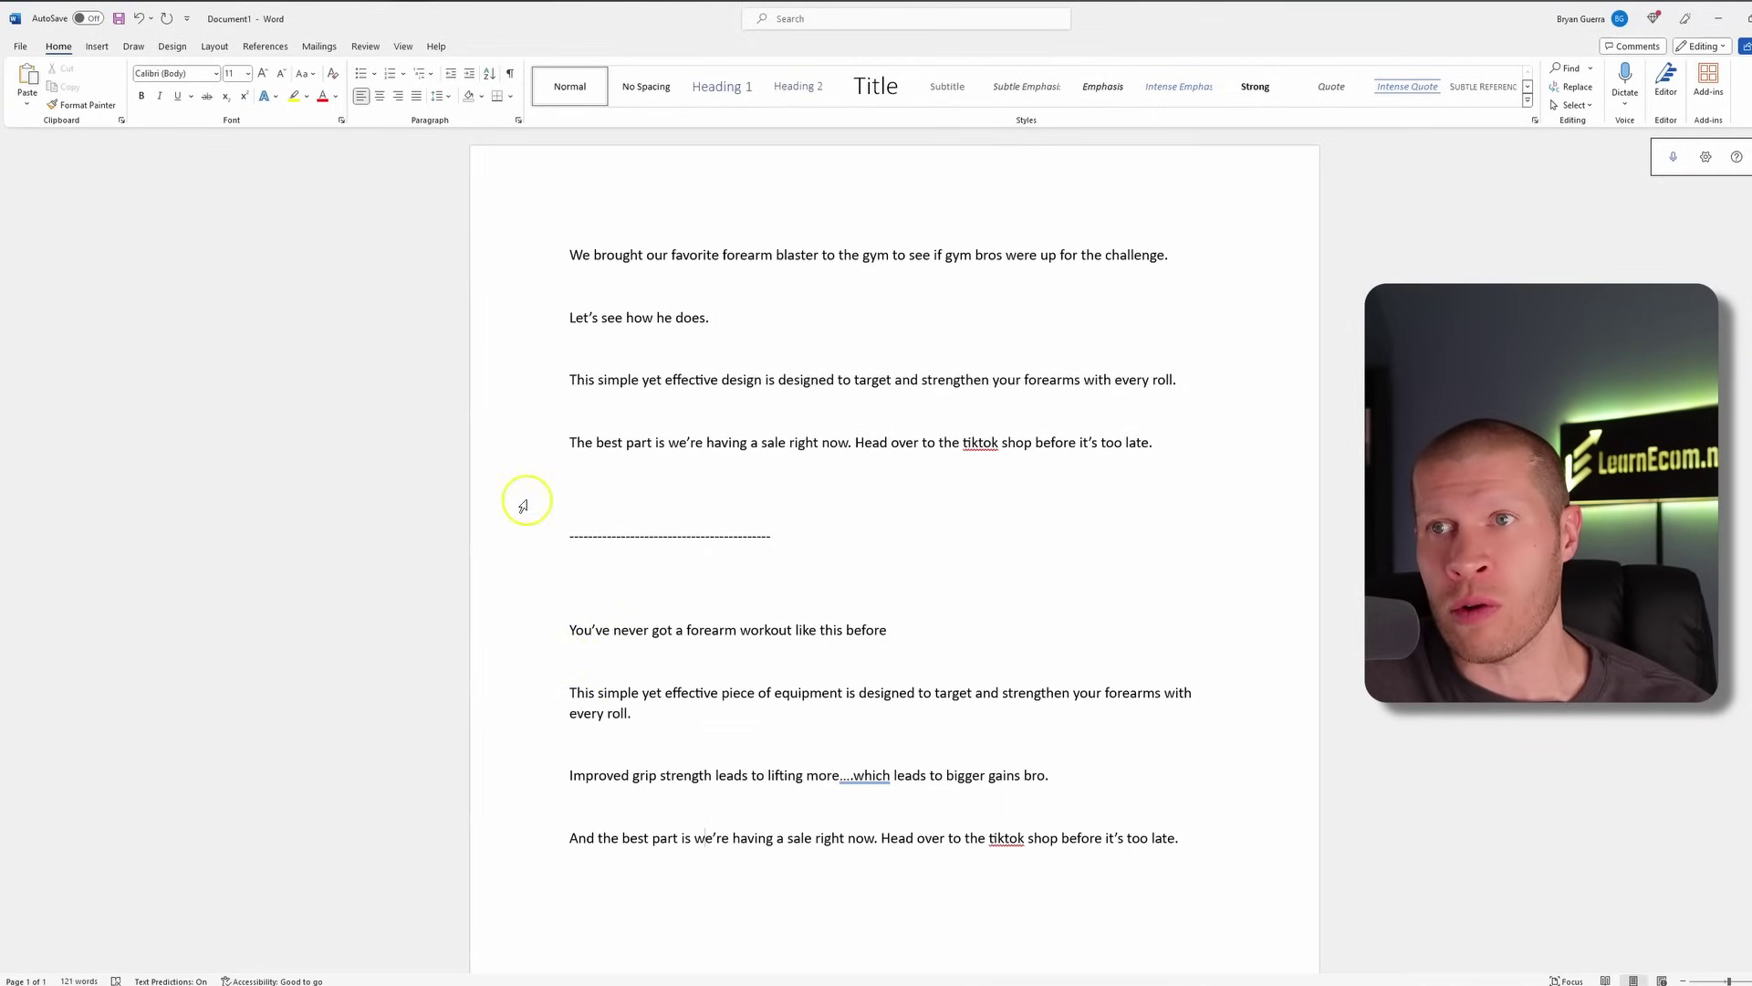
left_click_drag(571, 380, 1348, 361)
key("Left")
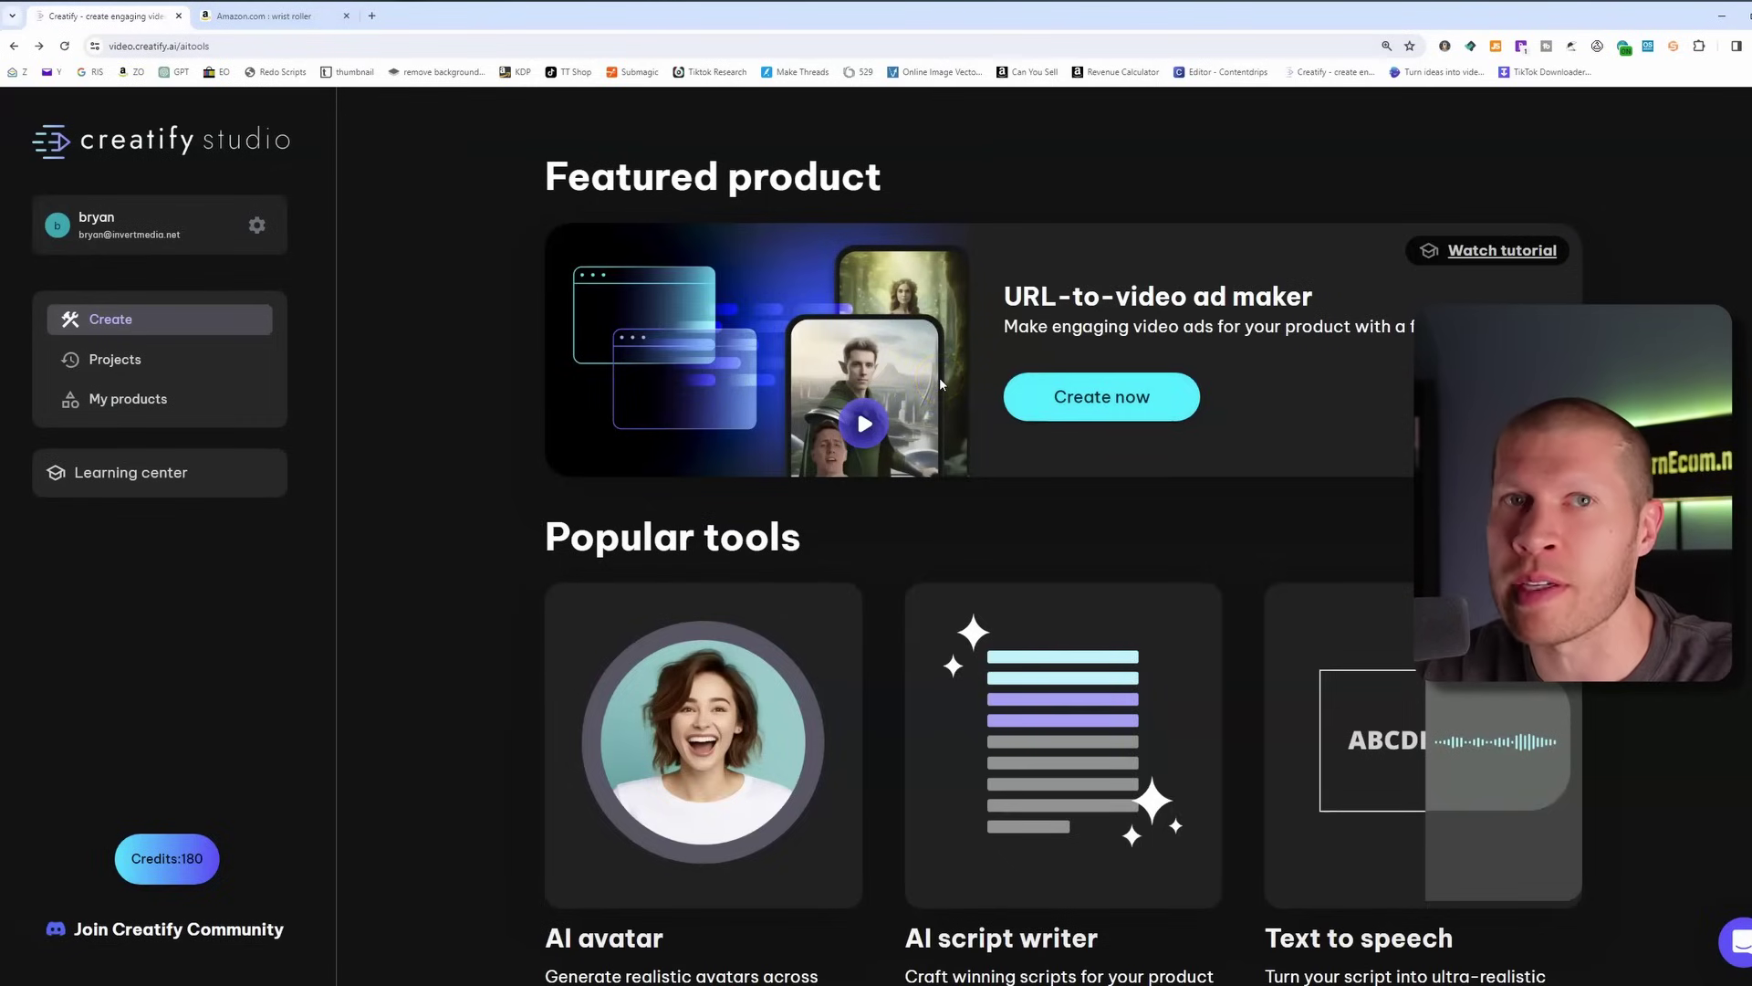
In the Amazon wrist roller results, open the Yes4All Wrist and Forearm Blaster listing and view its product video
left_click(283, 15)
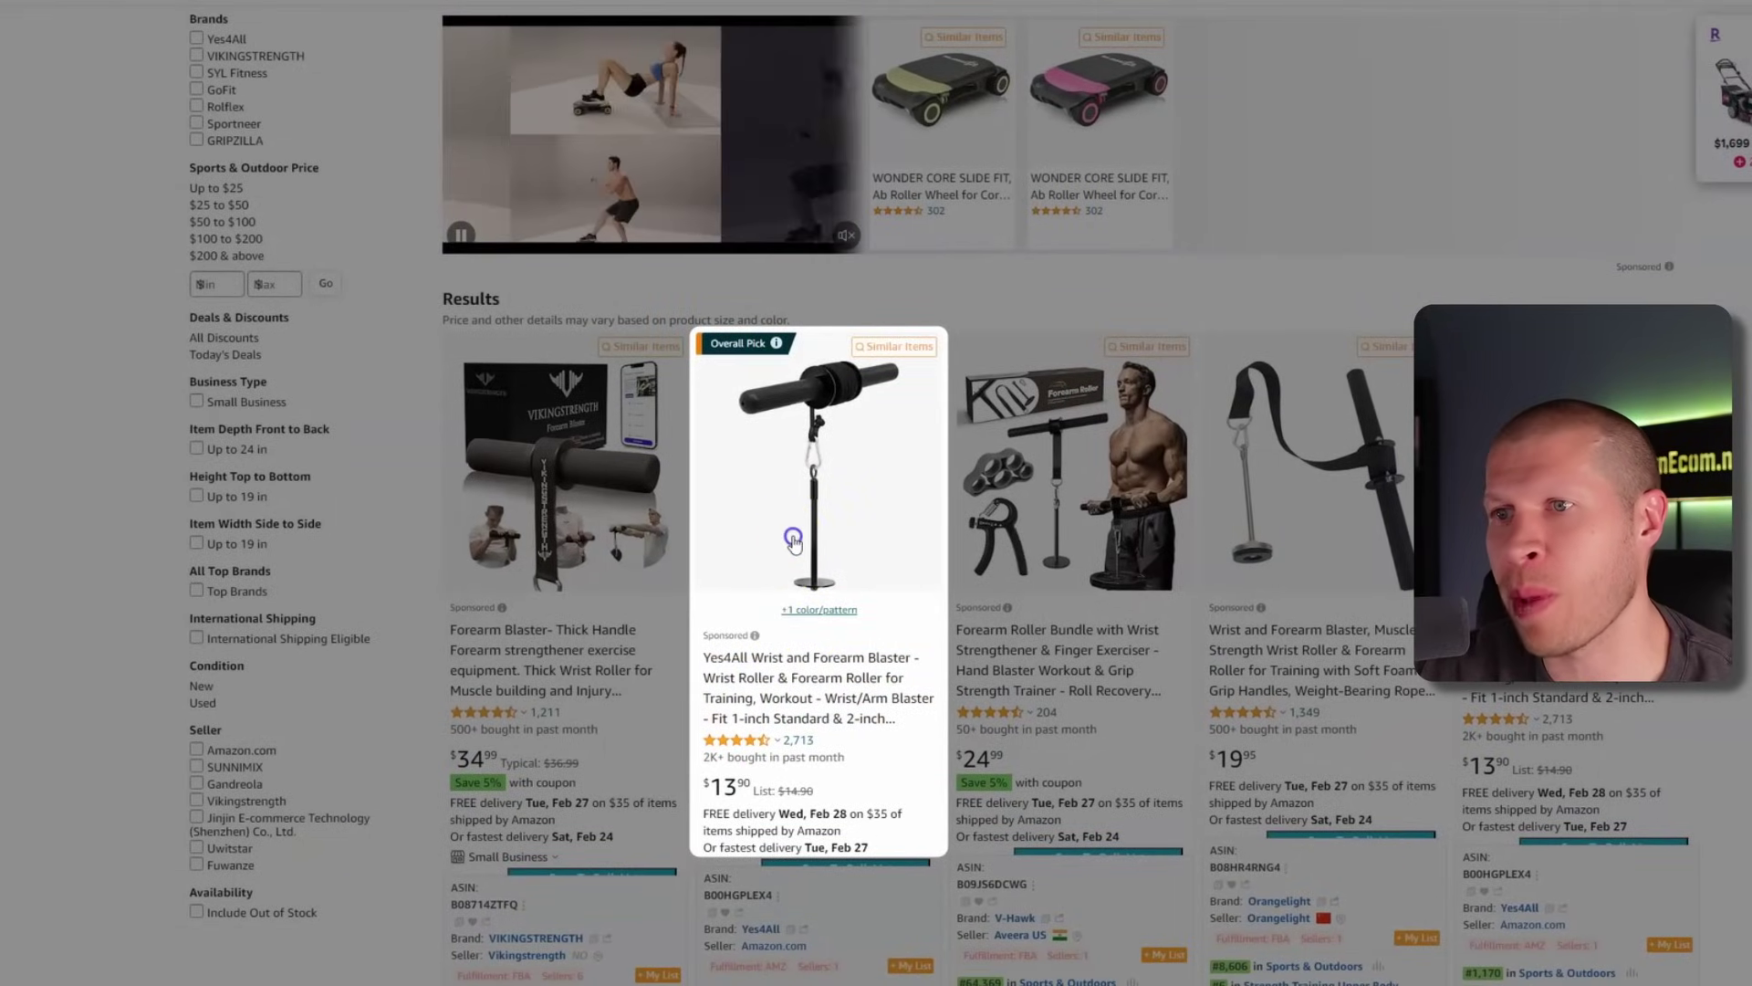
left_click(815, 741)
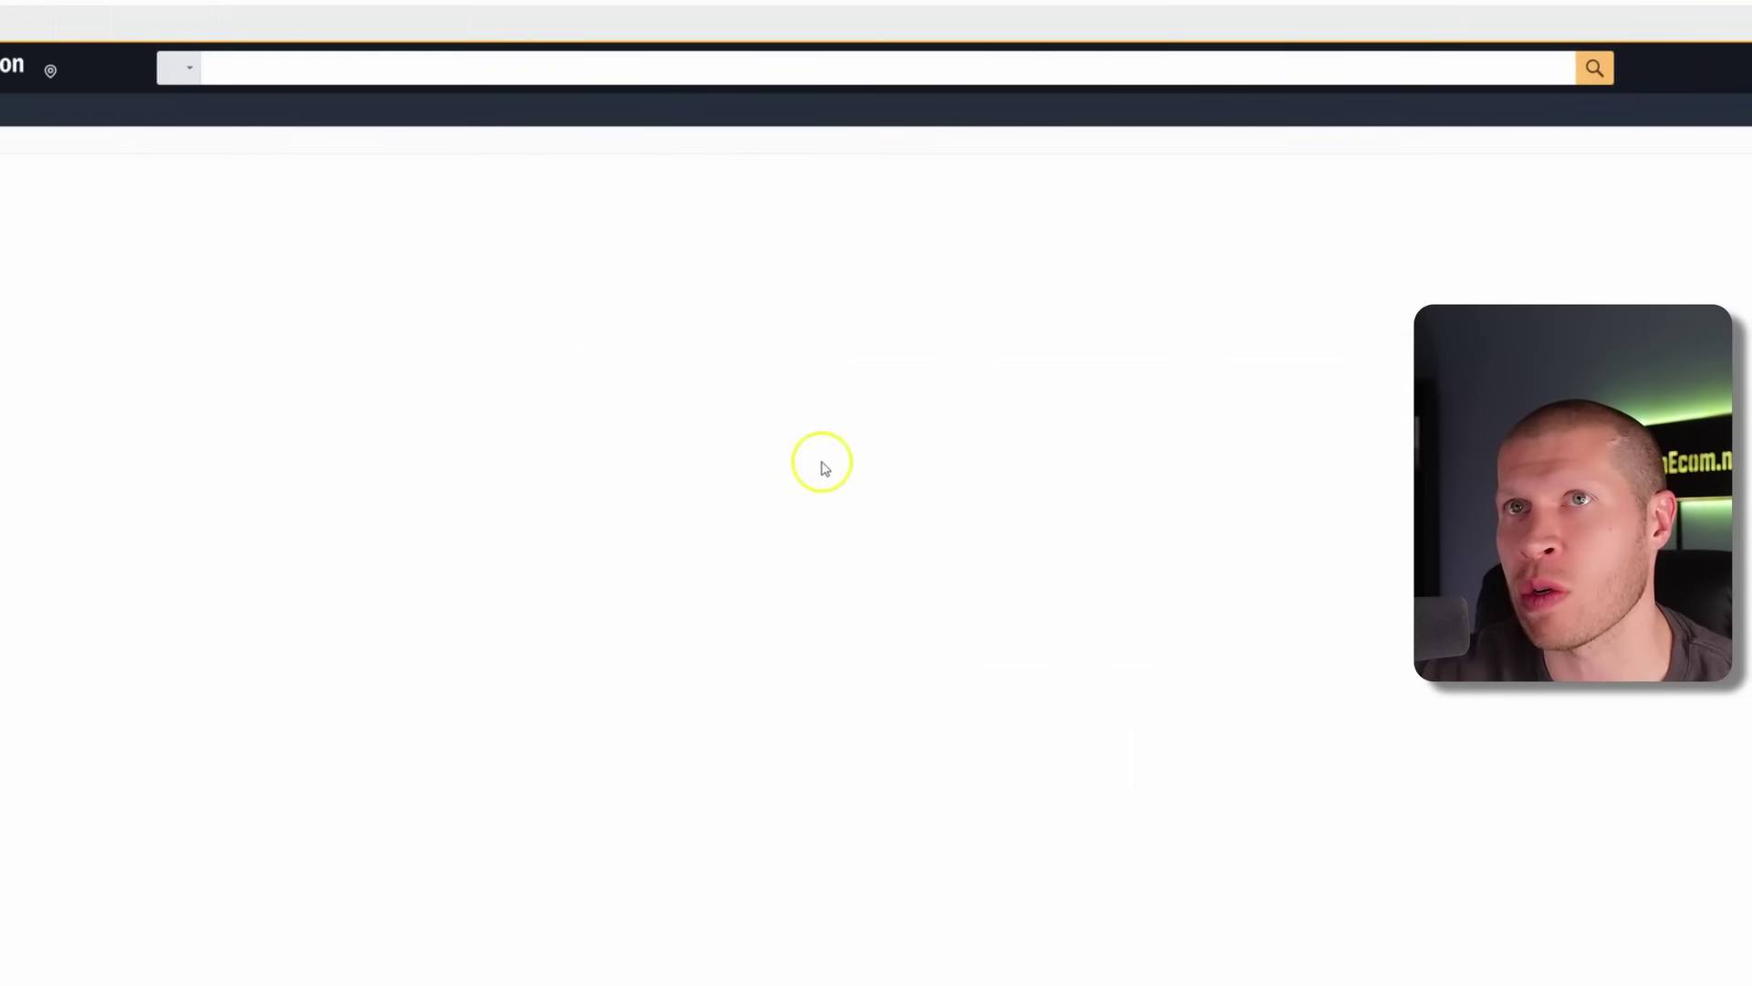
scroll(912, 438, "down", 3)
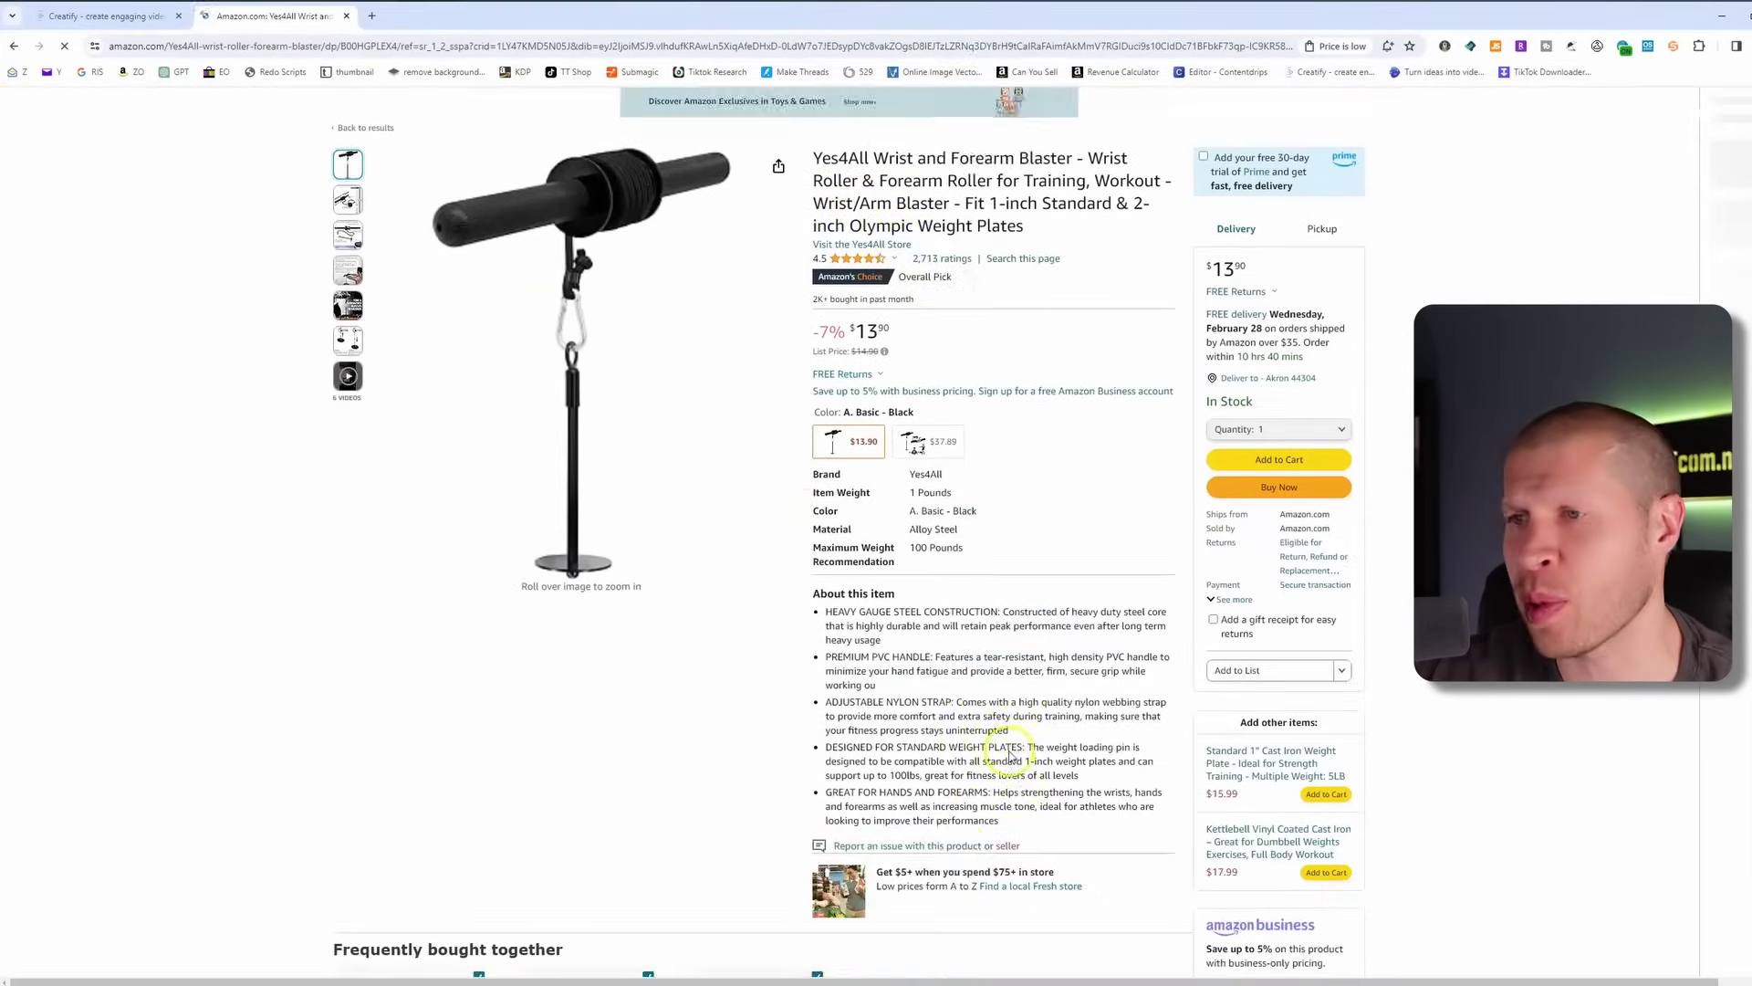
scroll(976, 639, "up", 2)
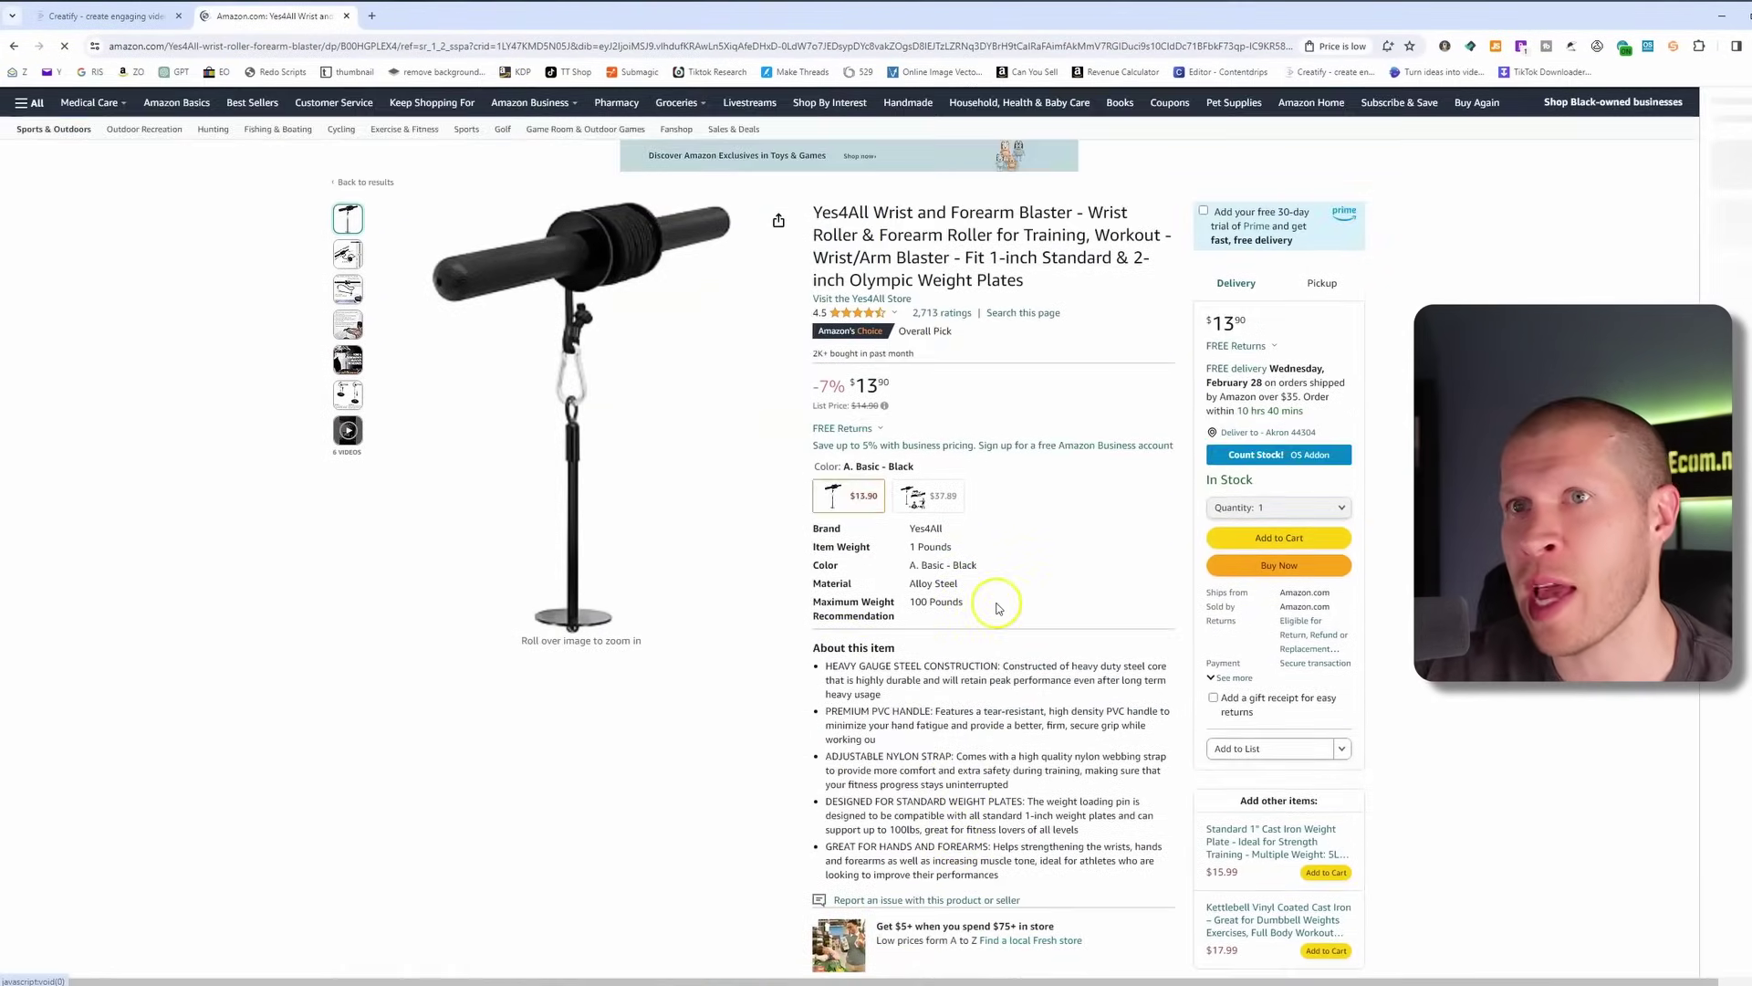
left_click(348, 537)
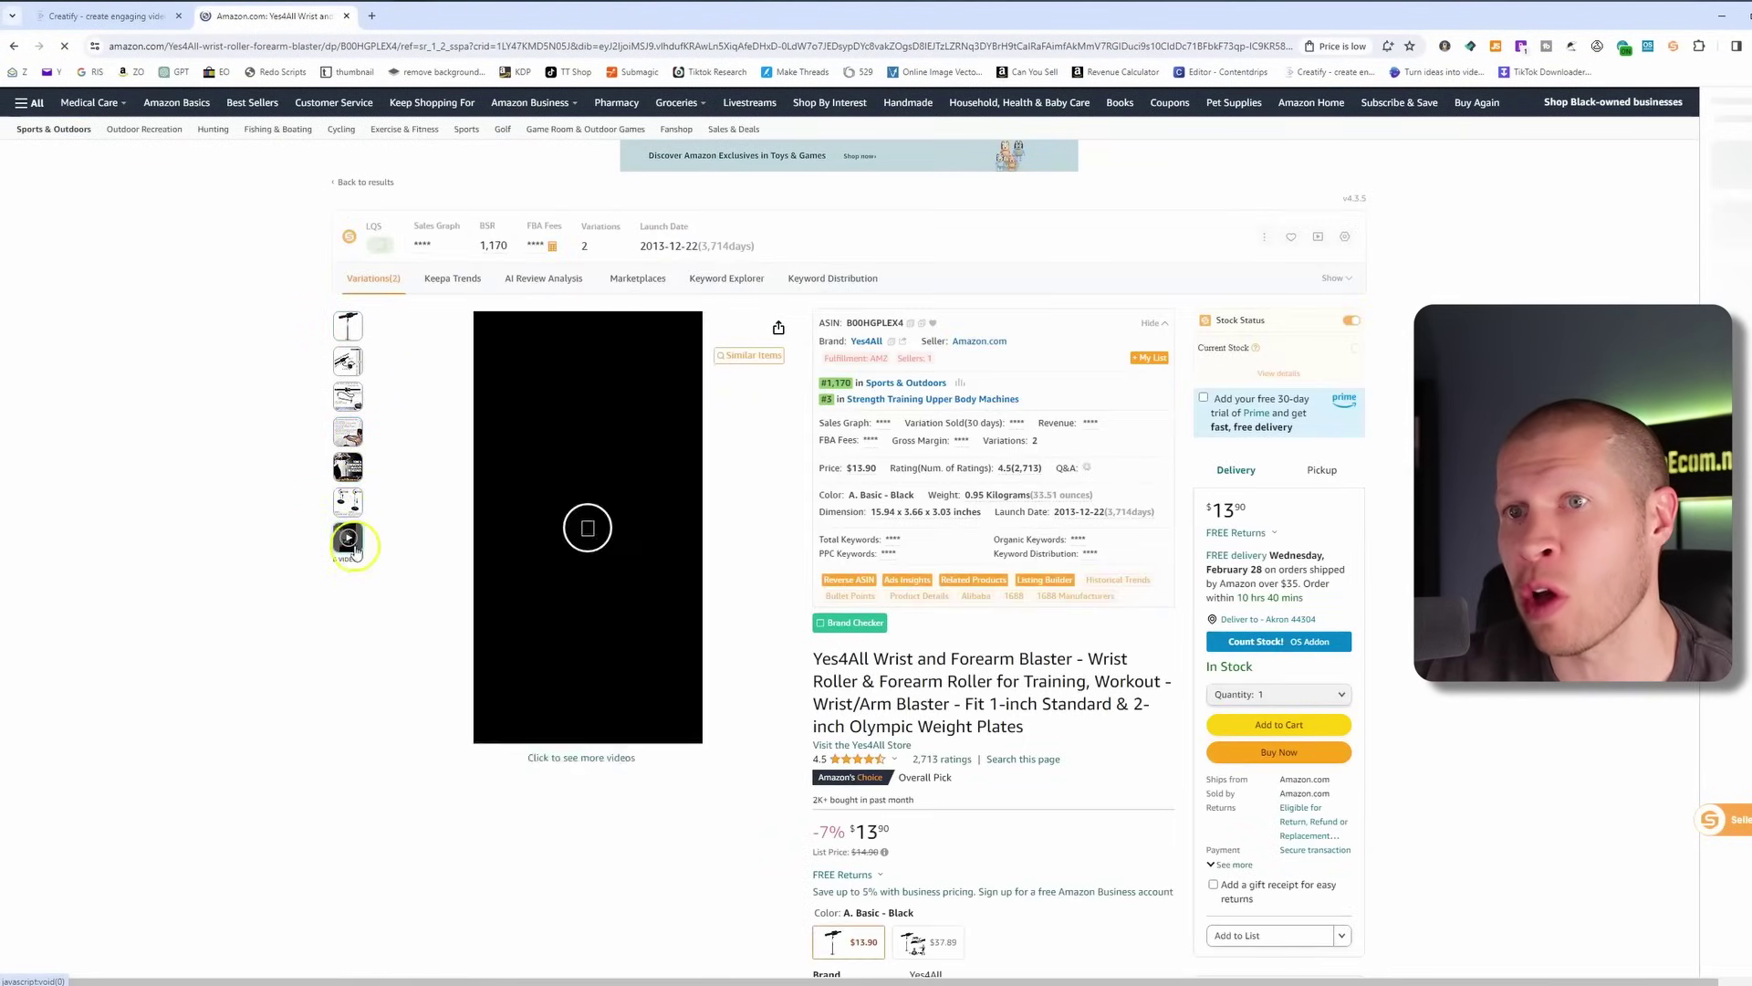
Copy the web address of the Yes4All Wrist and Forearm Blaster listing
left_click(489, 50)
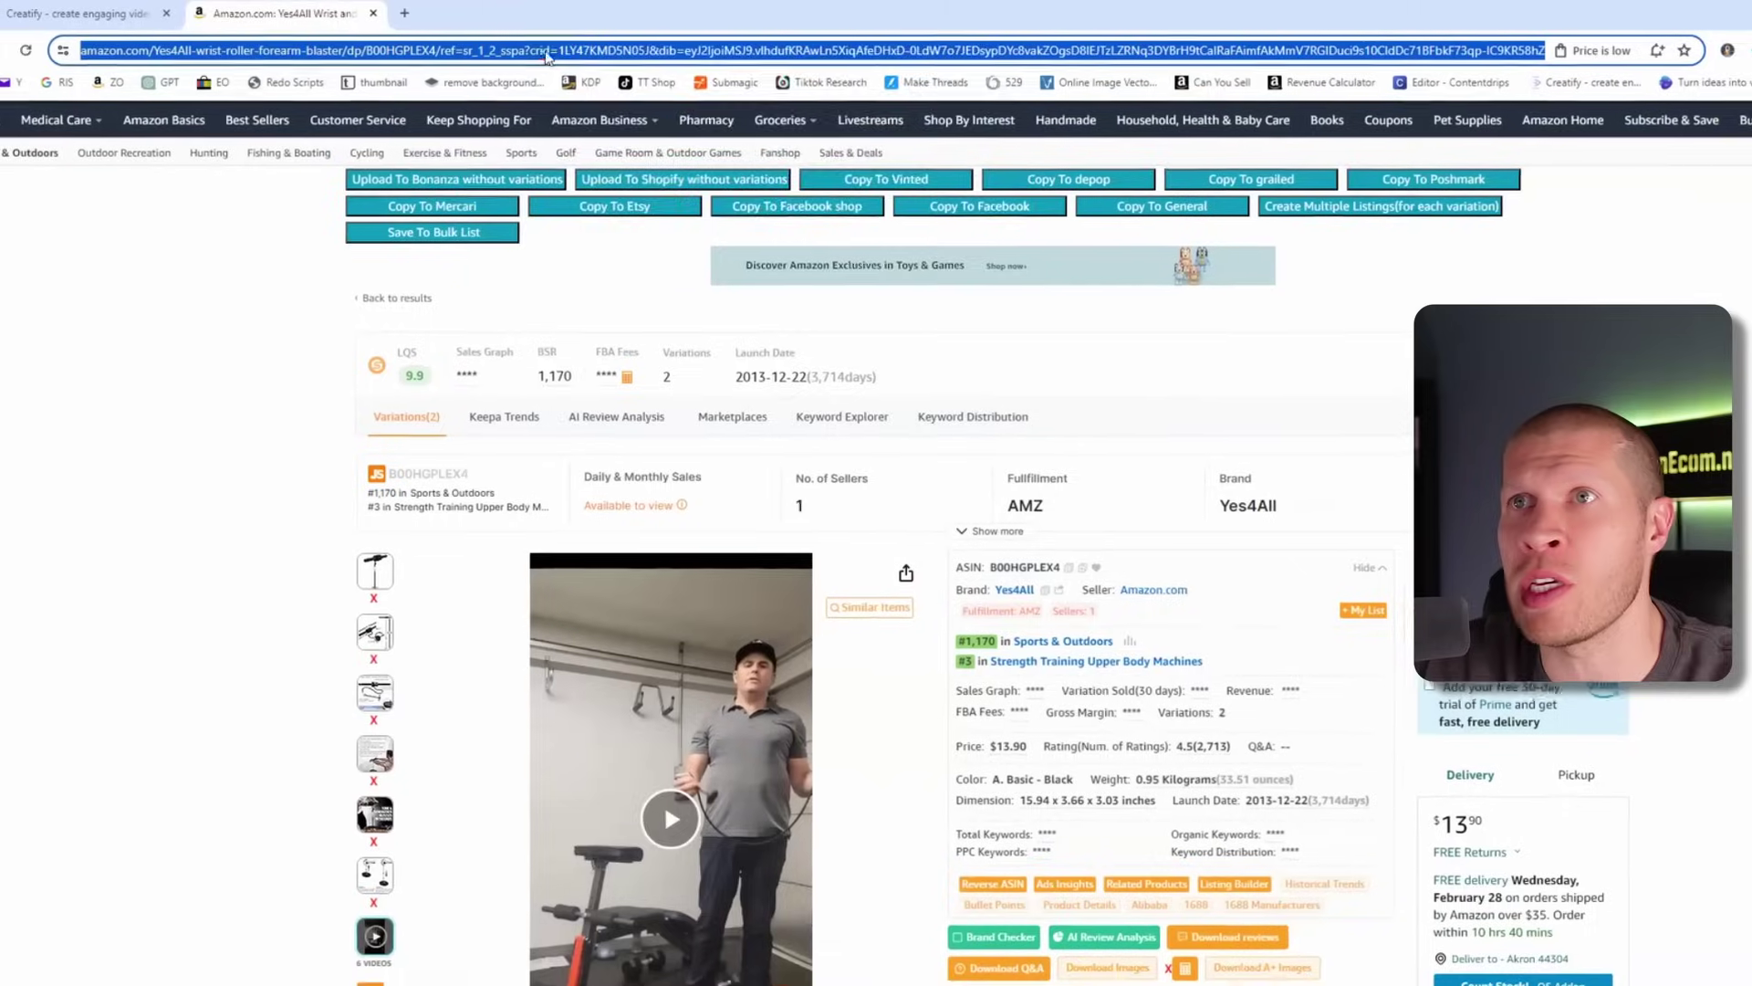
right_click(488, 50)
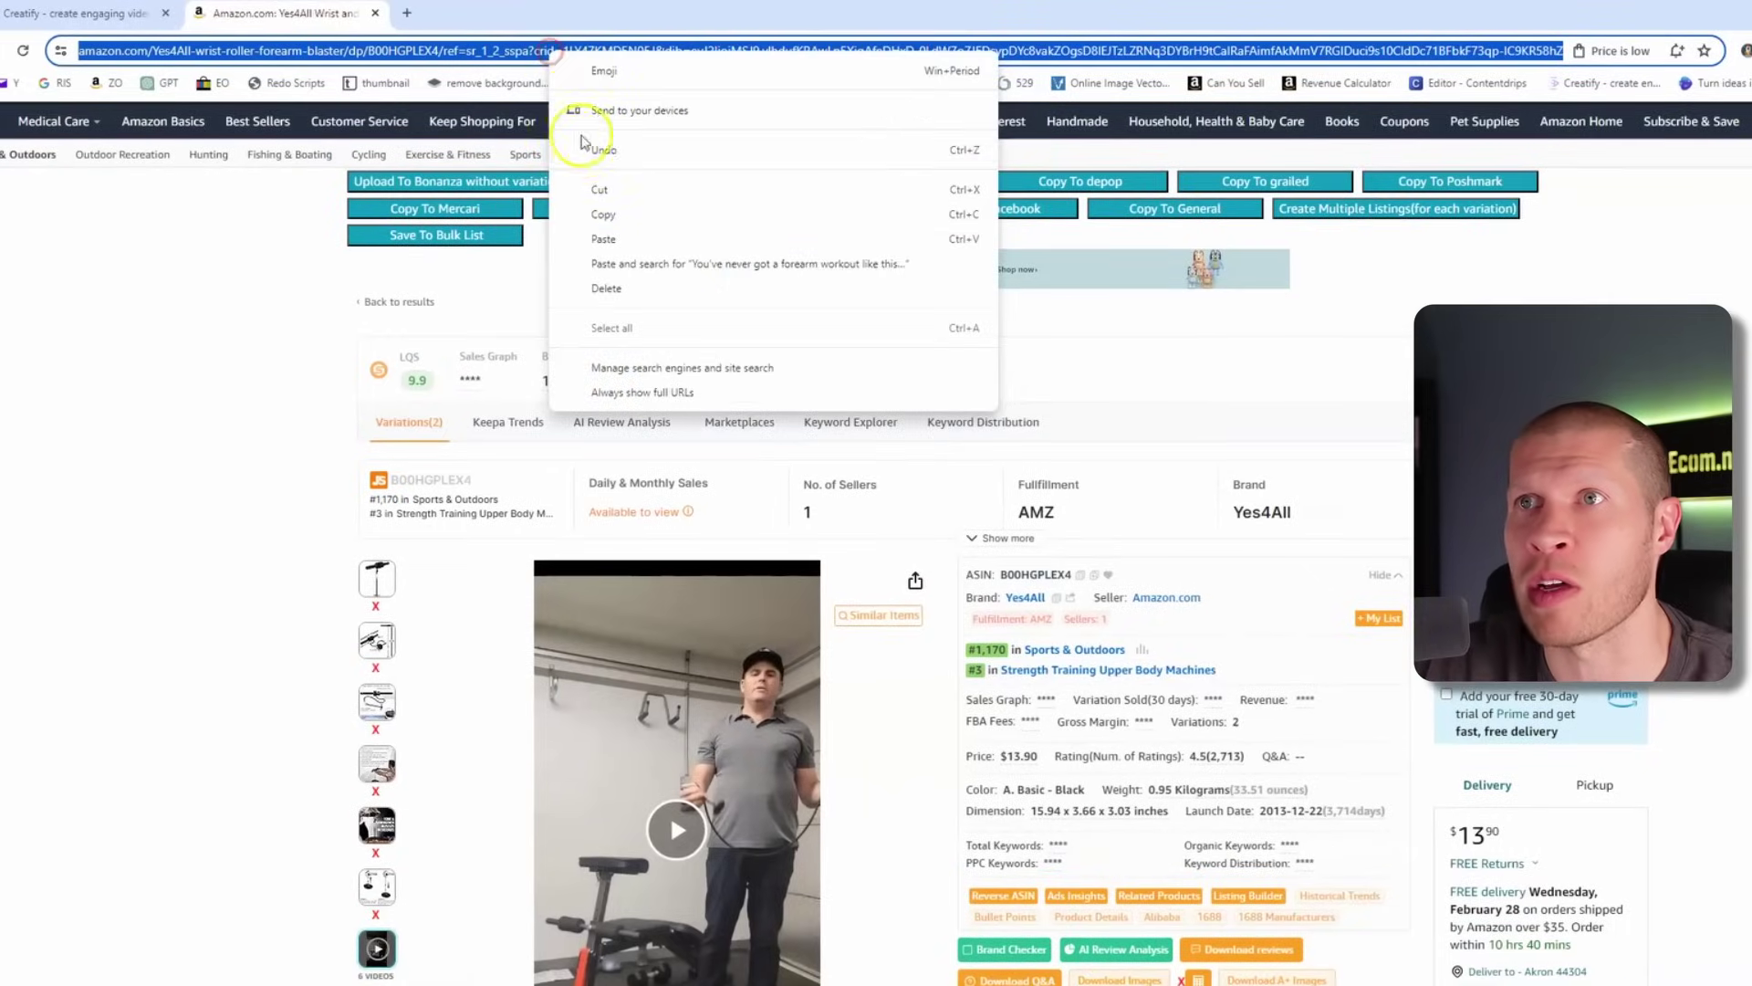
left_click(601, 217)
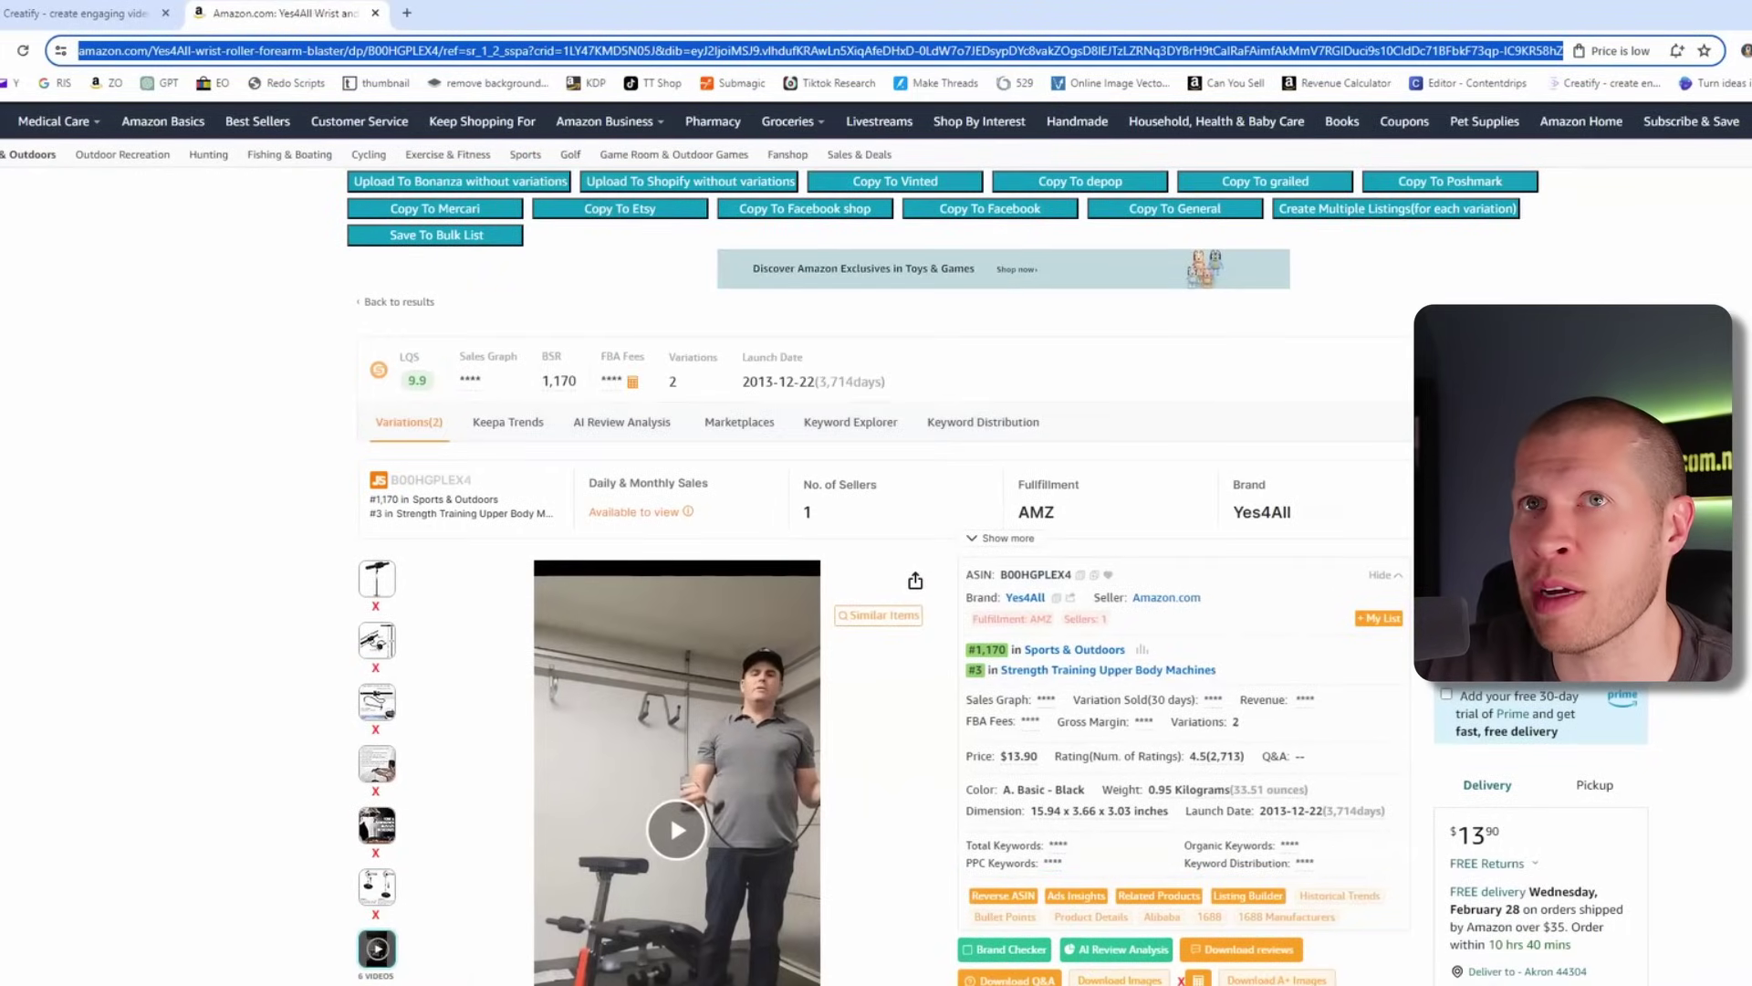
In Creatify, start a URL-to-video ad and analyze the copied Amazon product link
left_click(73, 13)
left_click(1135, 393)
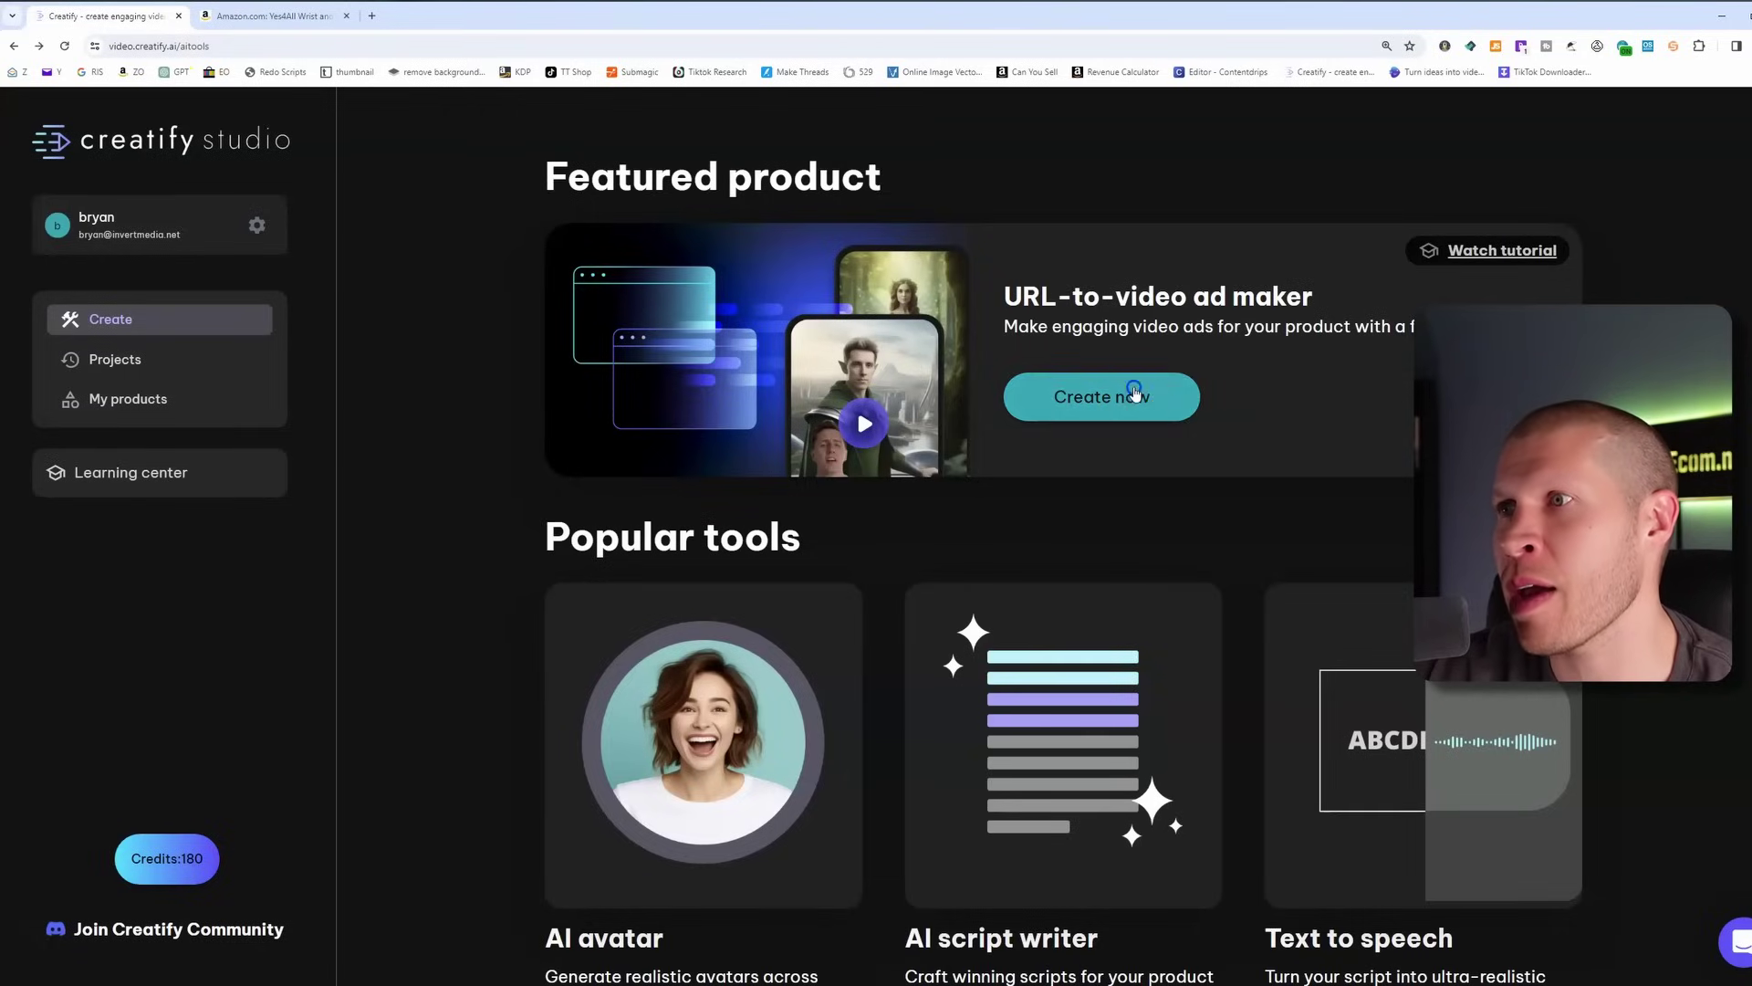
left_click(740, 639)
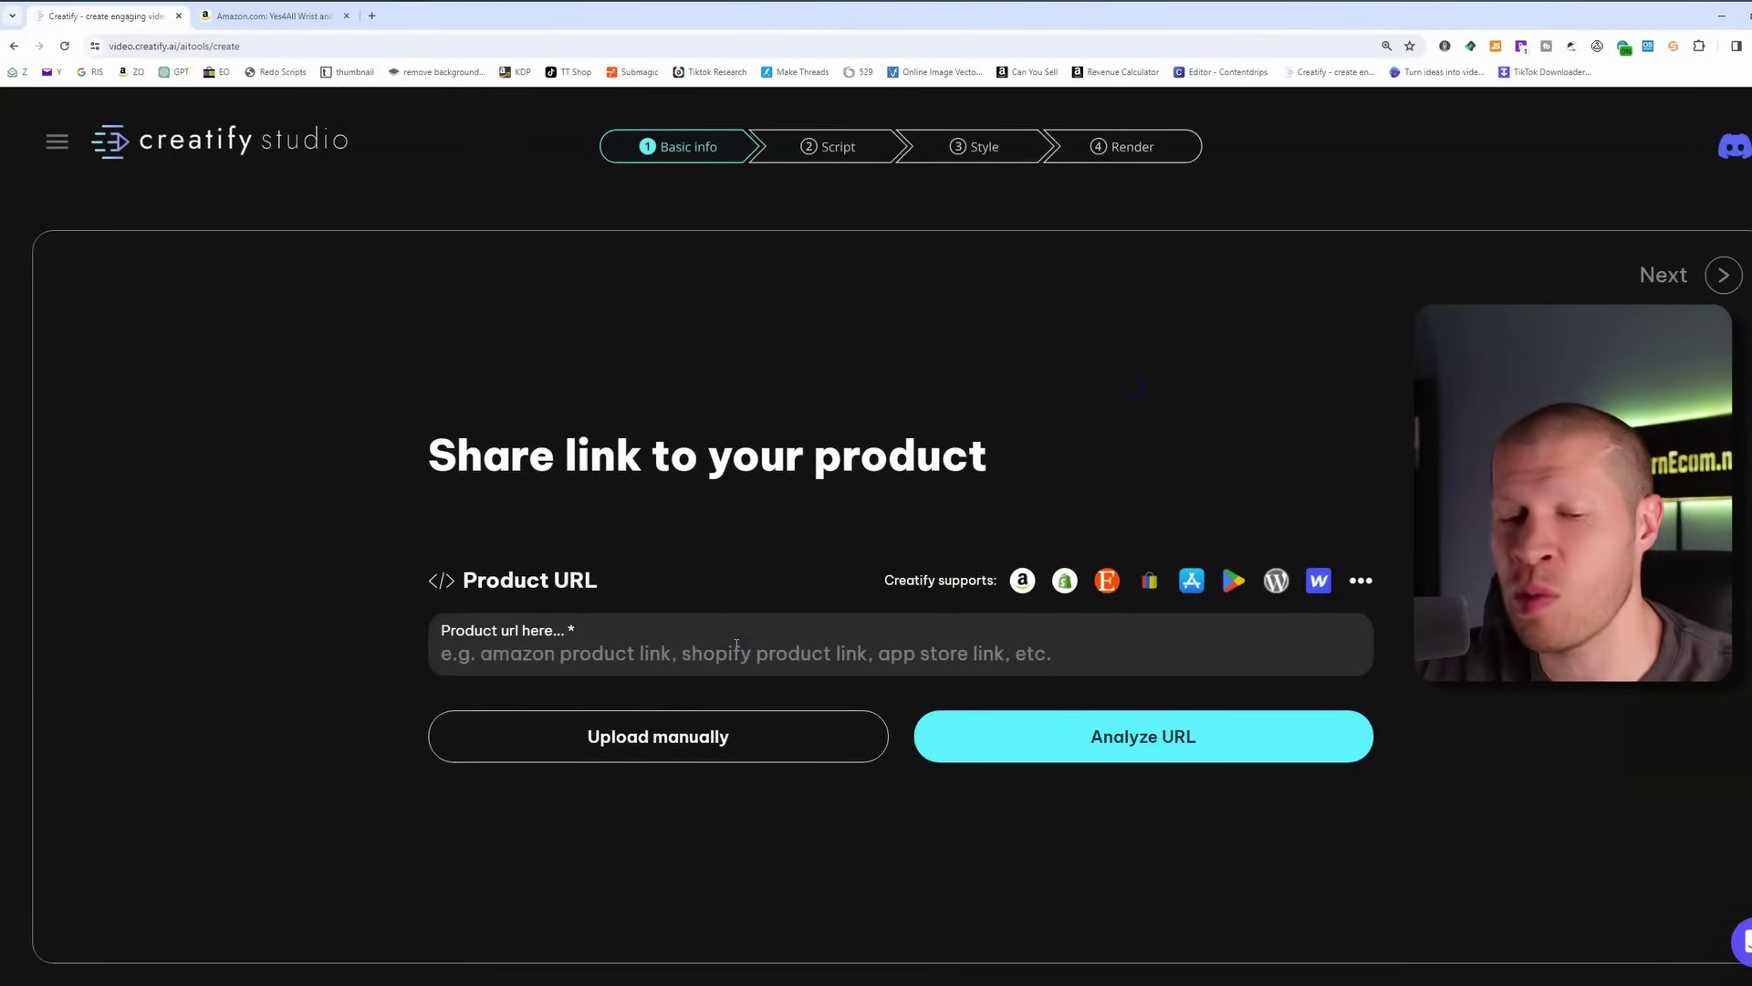
key("ctrl+v")
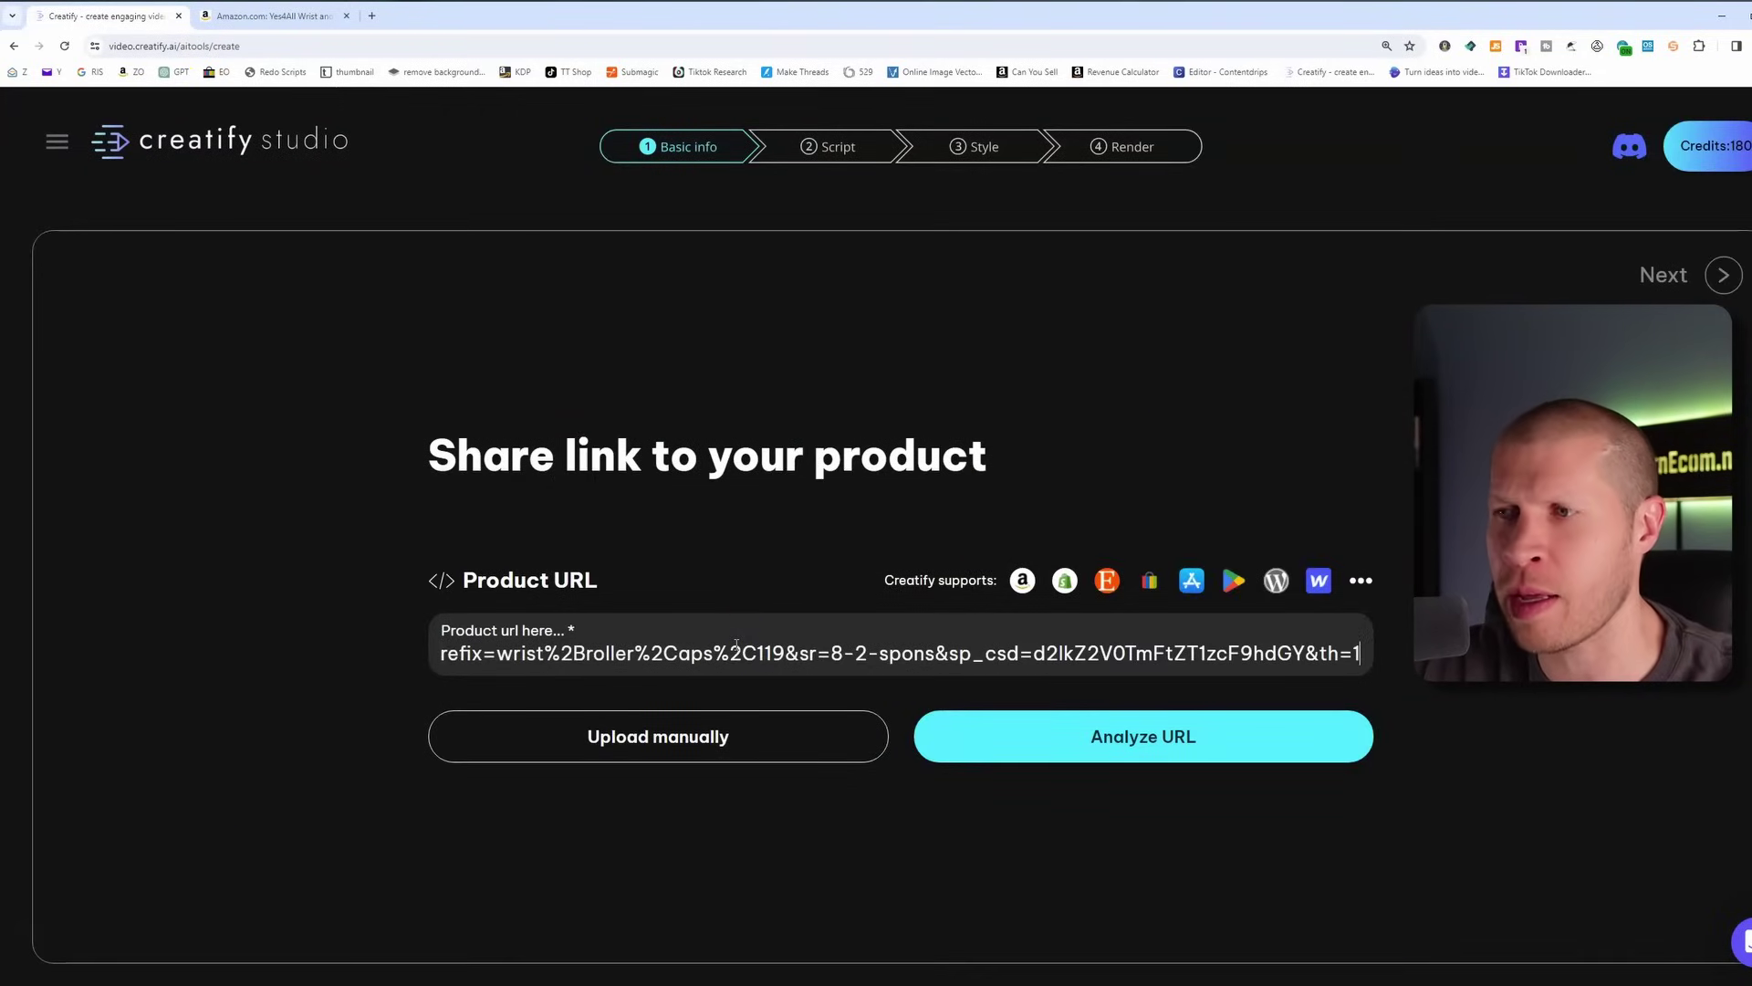
left_click(1131, 750)
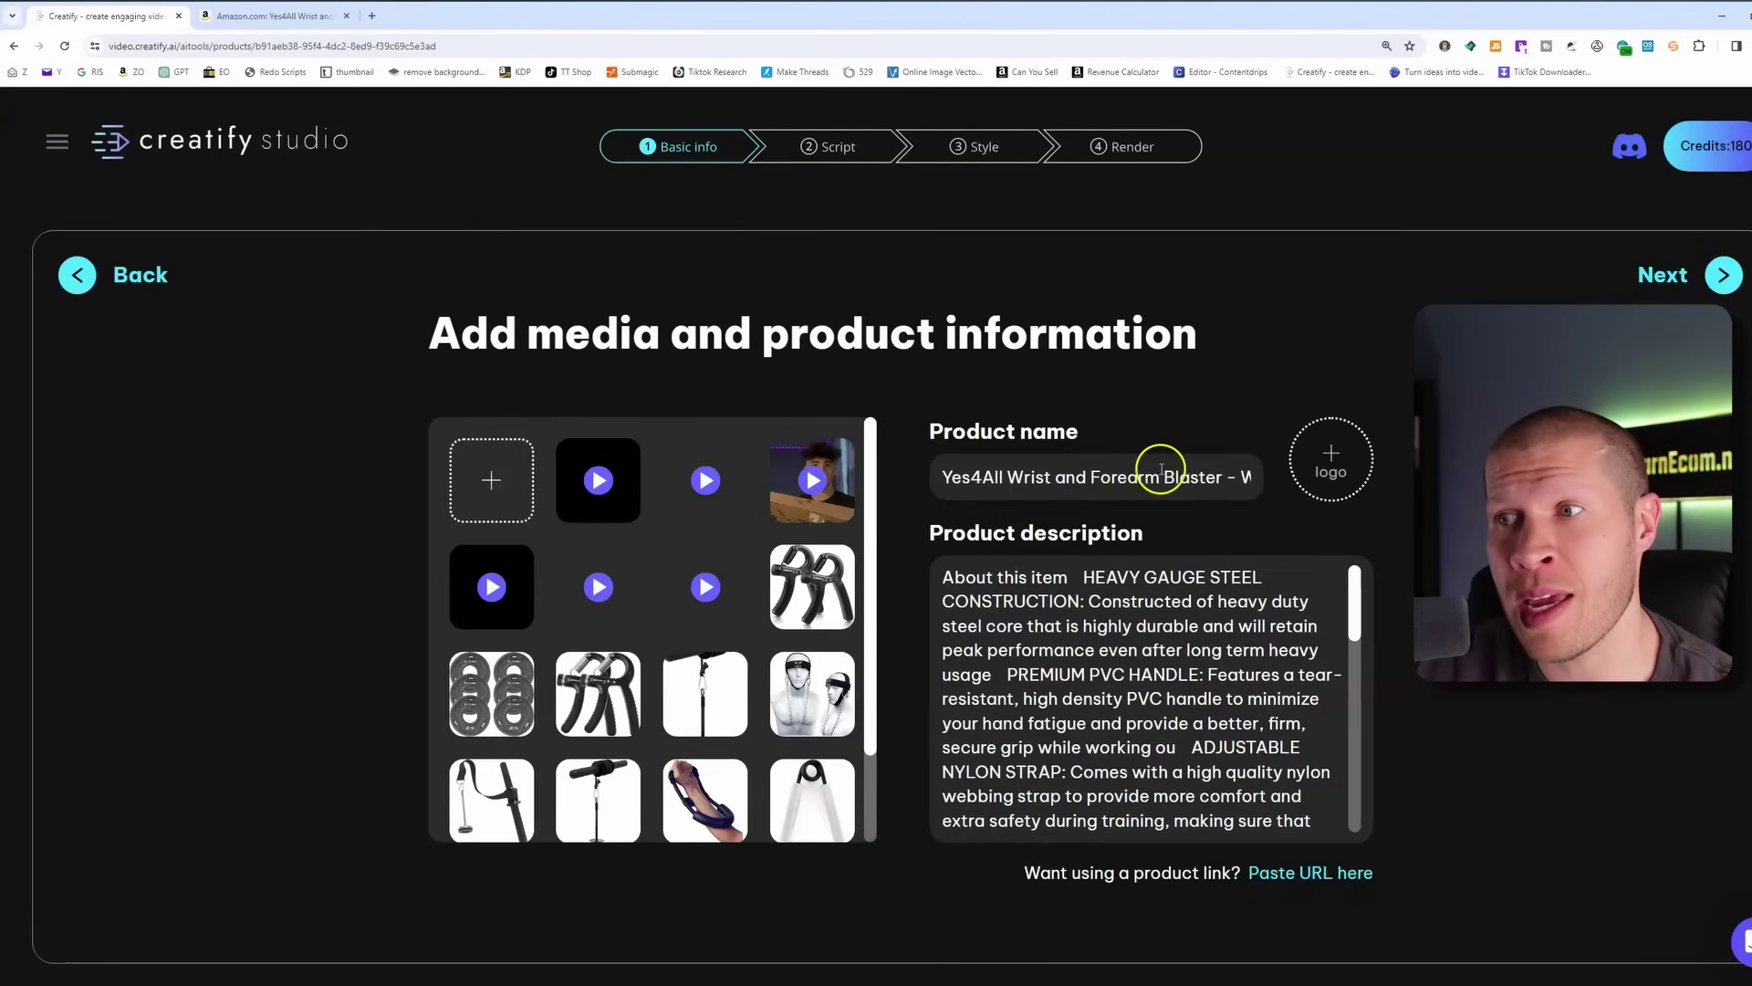
Check the imported description and media, then continue to the scripts with the 9:16, 15-second English video settings
scroll(1141, 694, "down", 5)
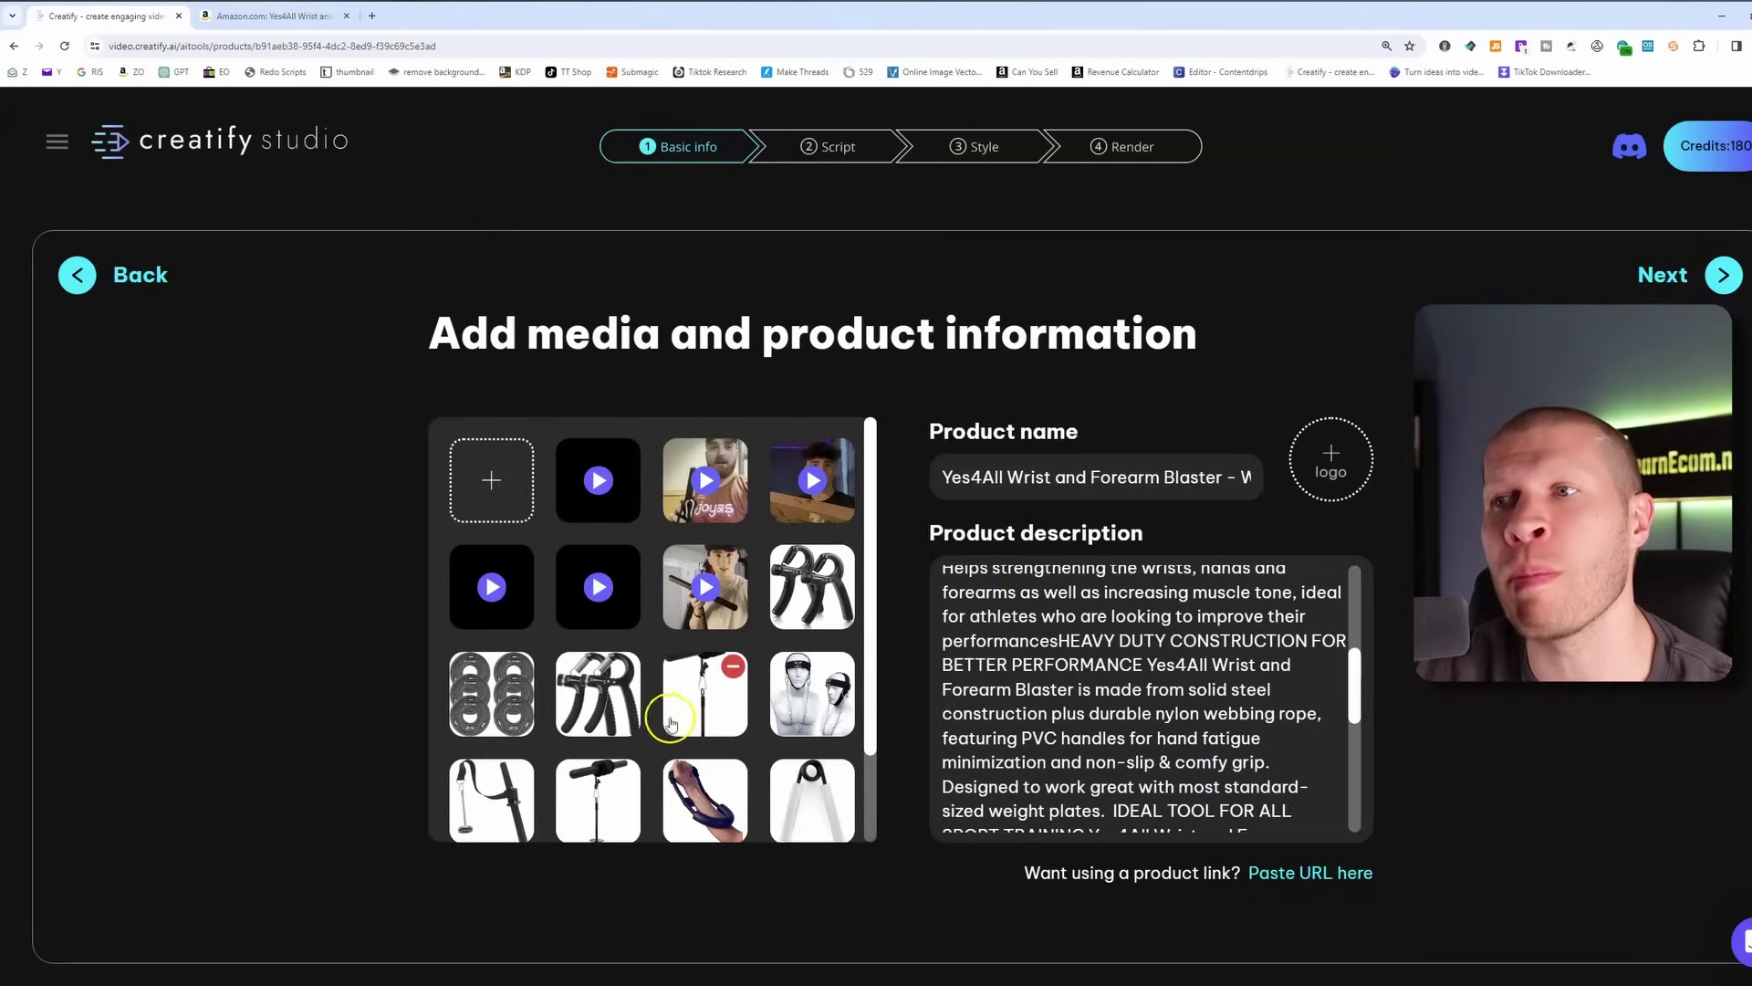
scroll(671, 723, "down", 2)
scroll(685, 639, "up", 2)
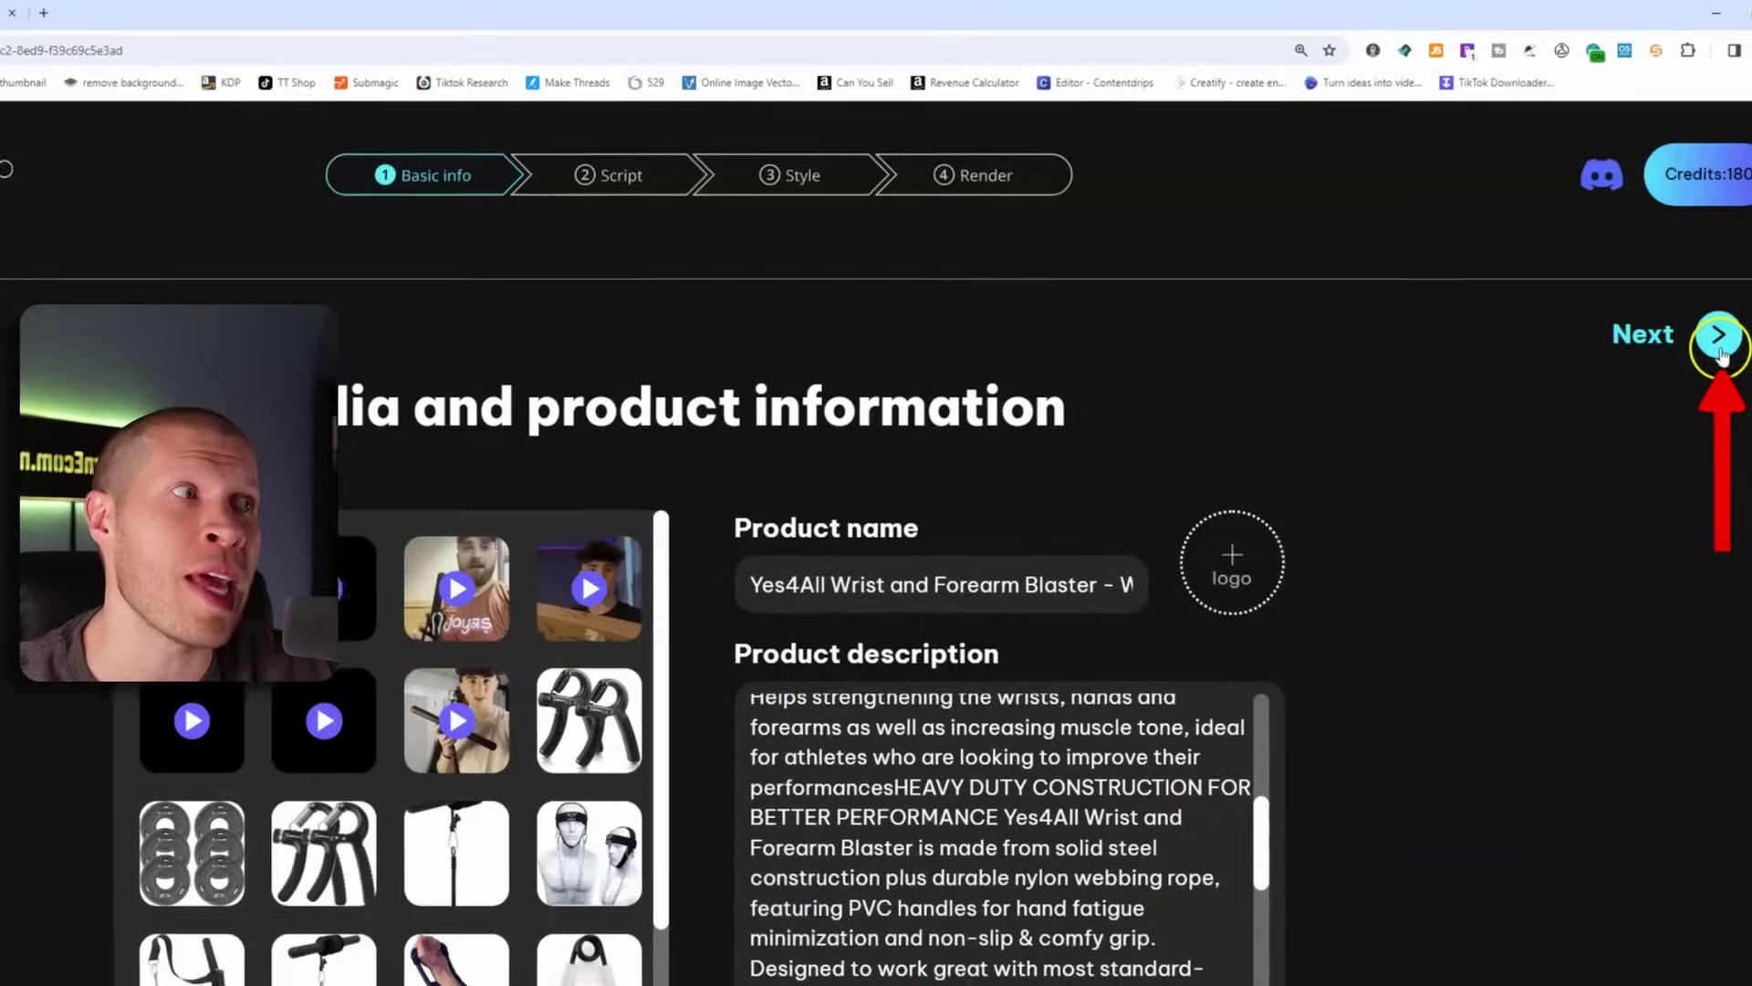
left_click(1721, 349)
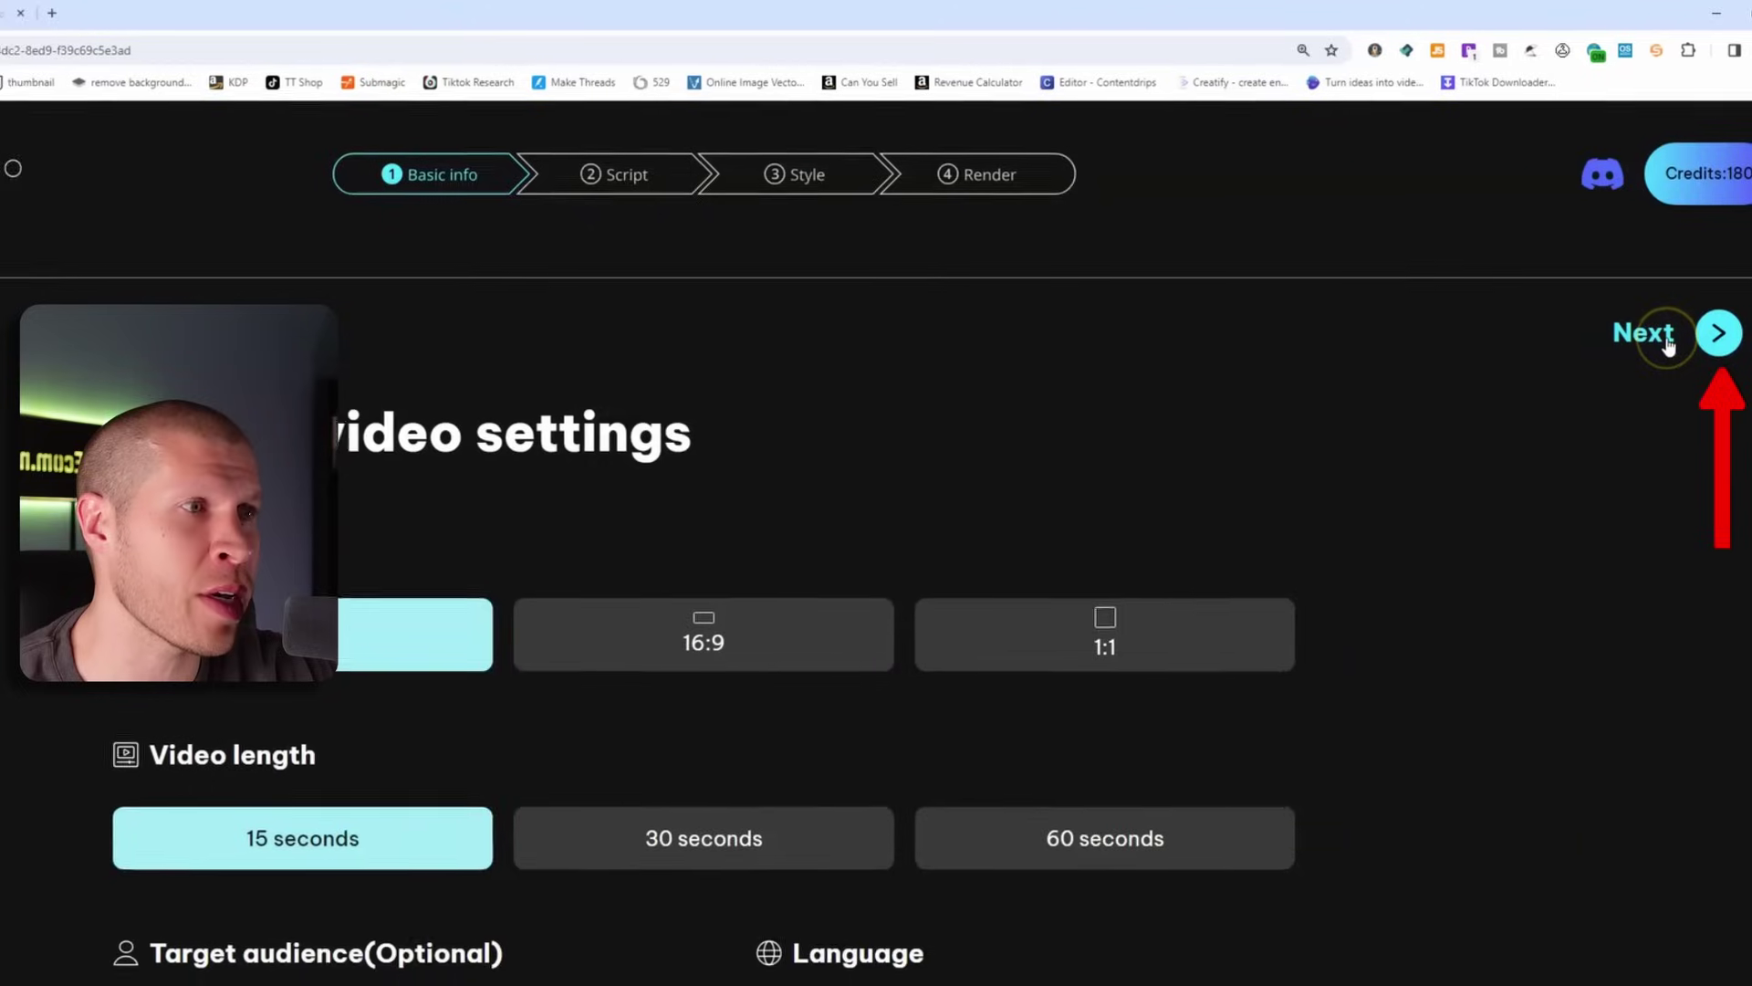
left_click(1667, 345)
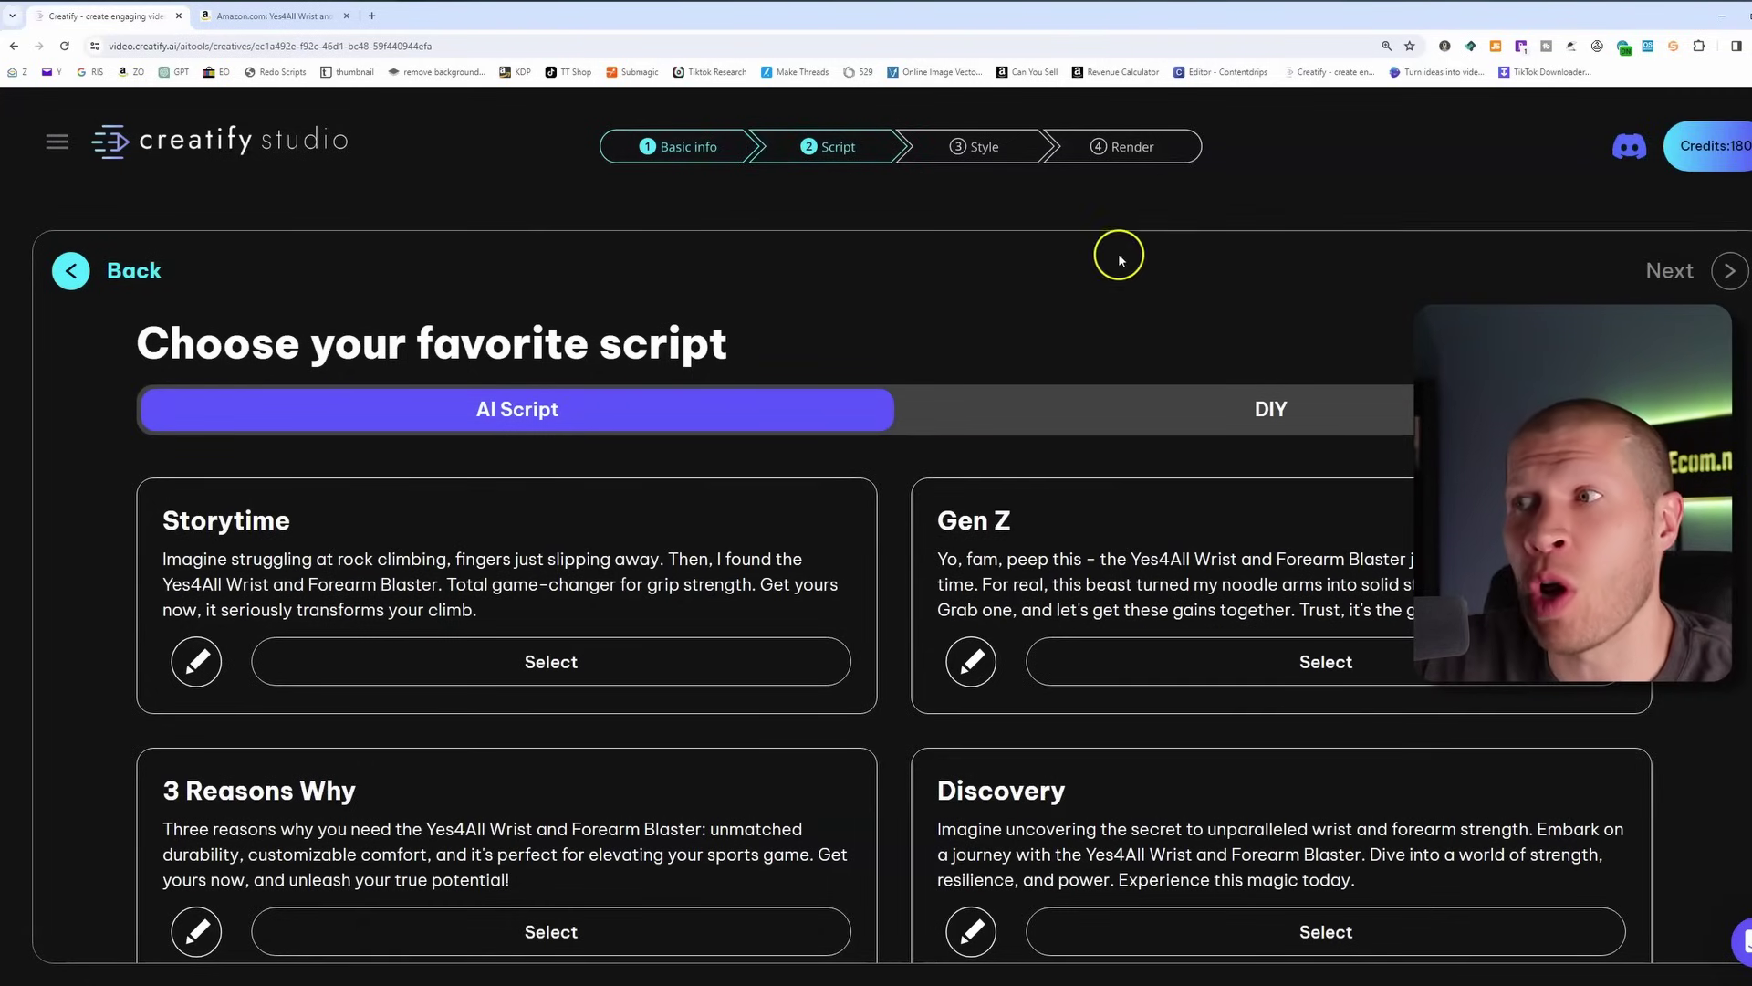
Look through the AI-generated ad scripts for the forearm blaster, down to the option for generating more
scroll(910, 372, "down", 2)
left_click(842, 902)
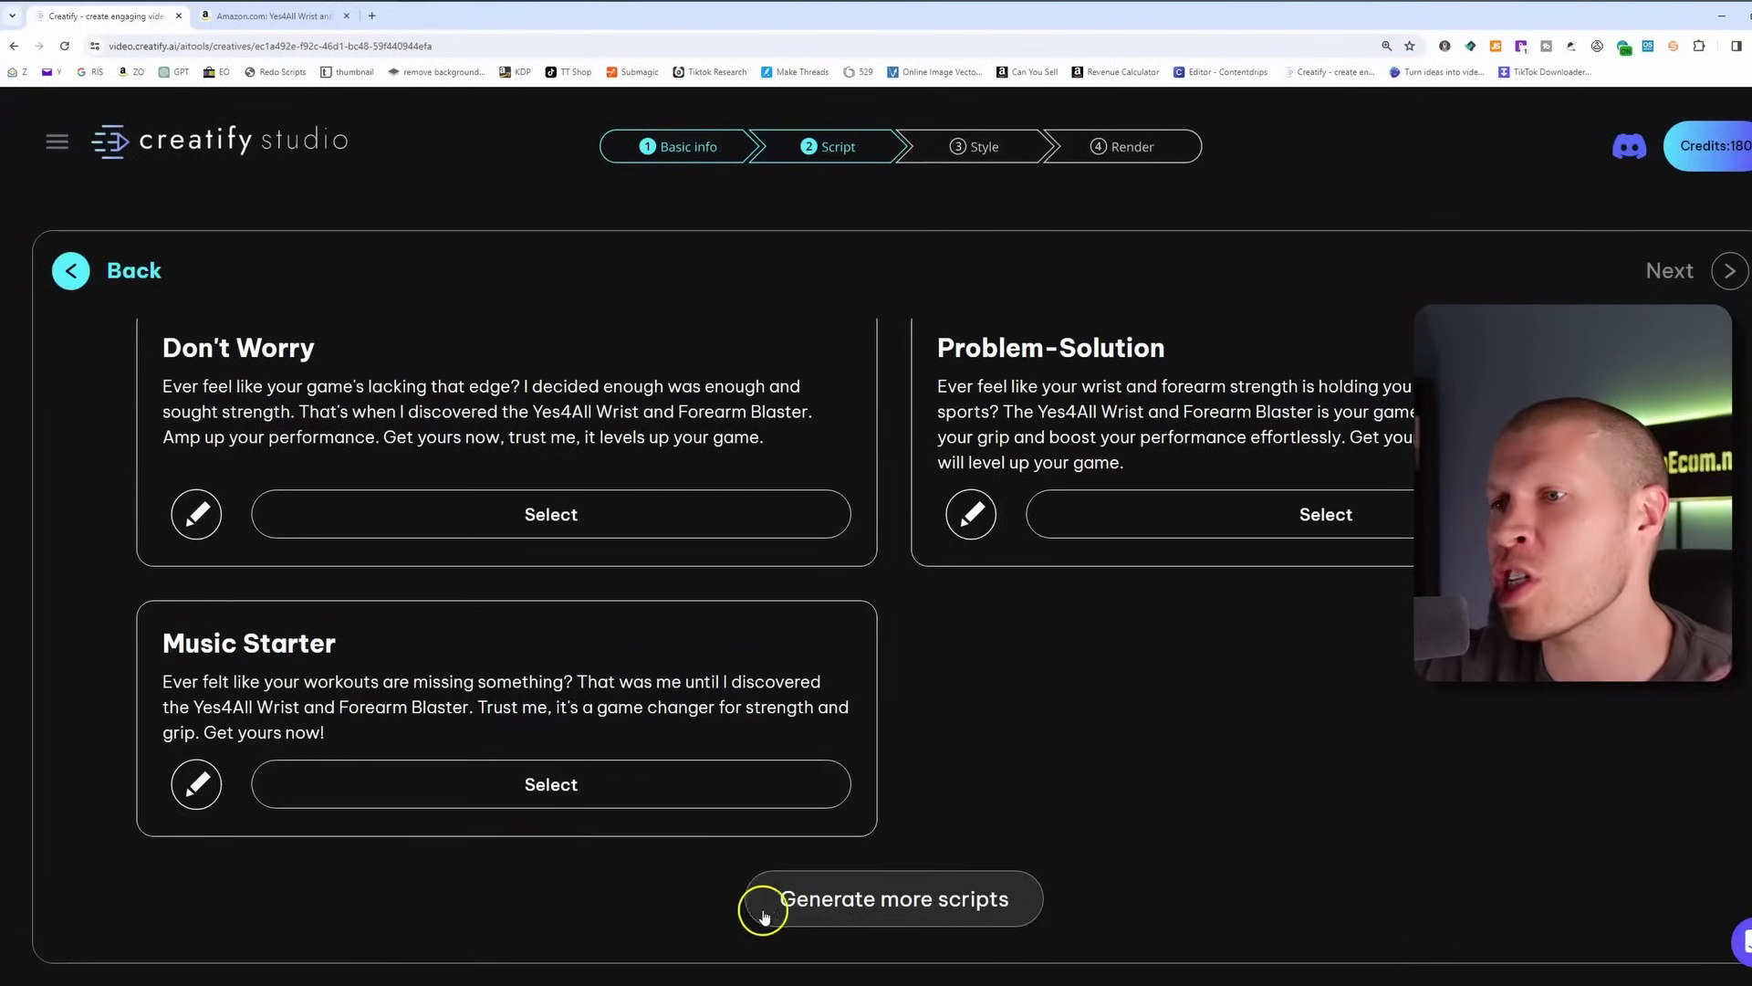
scroll(974, 770, "up", 6)
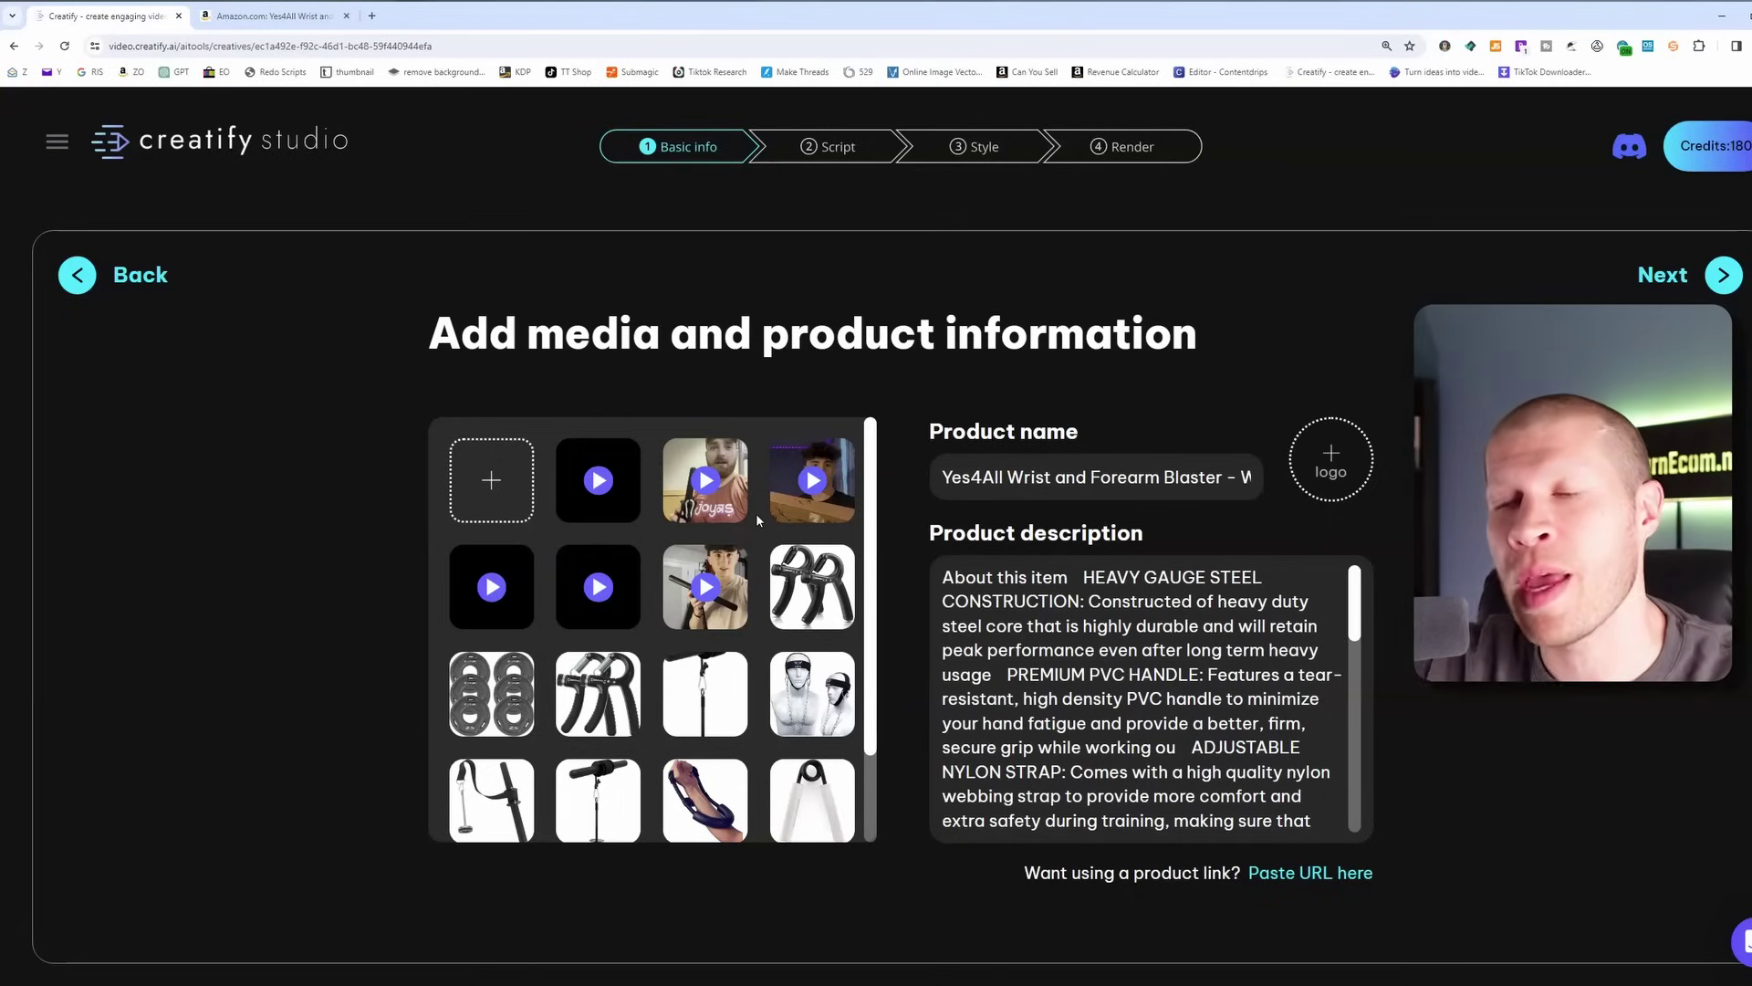
Remove all the still images from the imported product media, keeping only the video clips
mouse_move(835, 573)
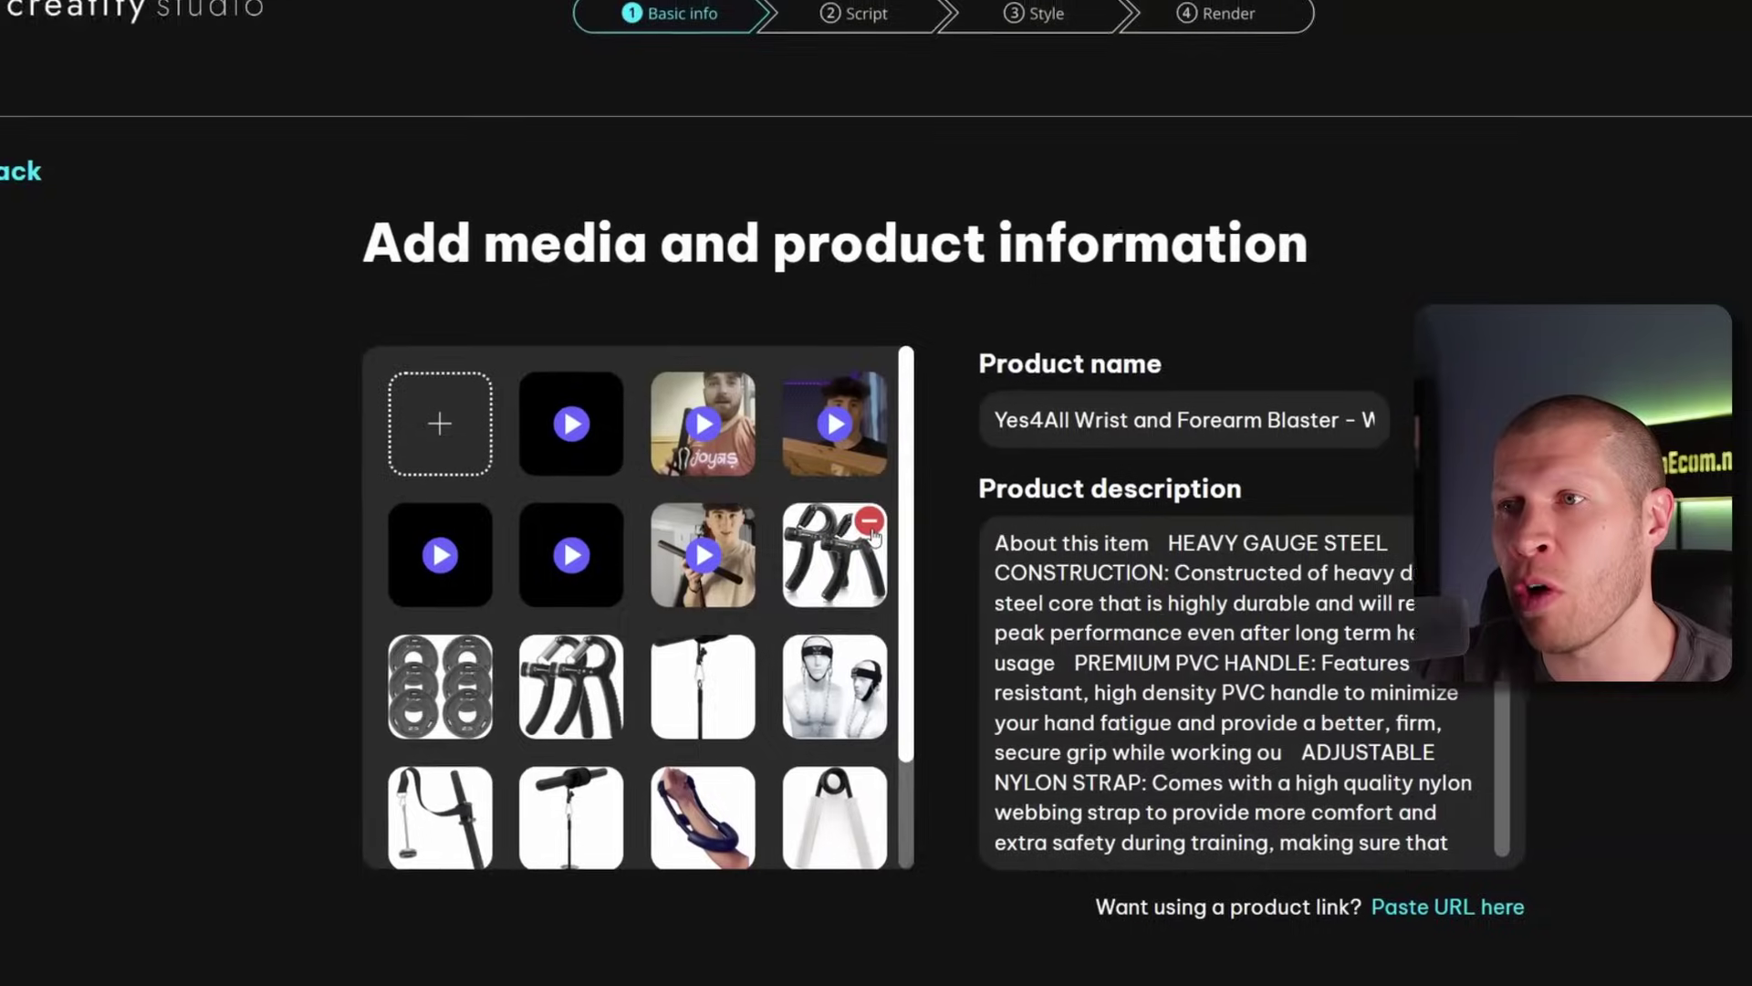
left_click(842, 561)
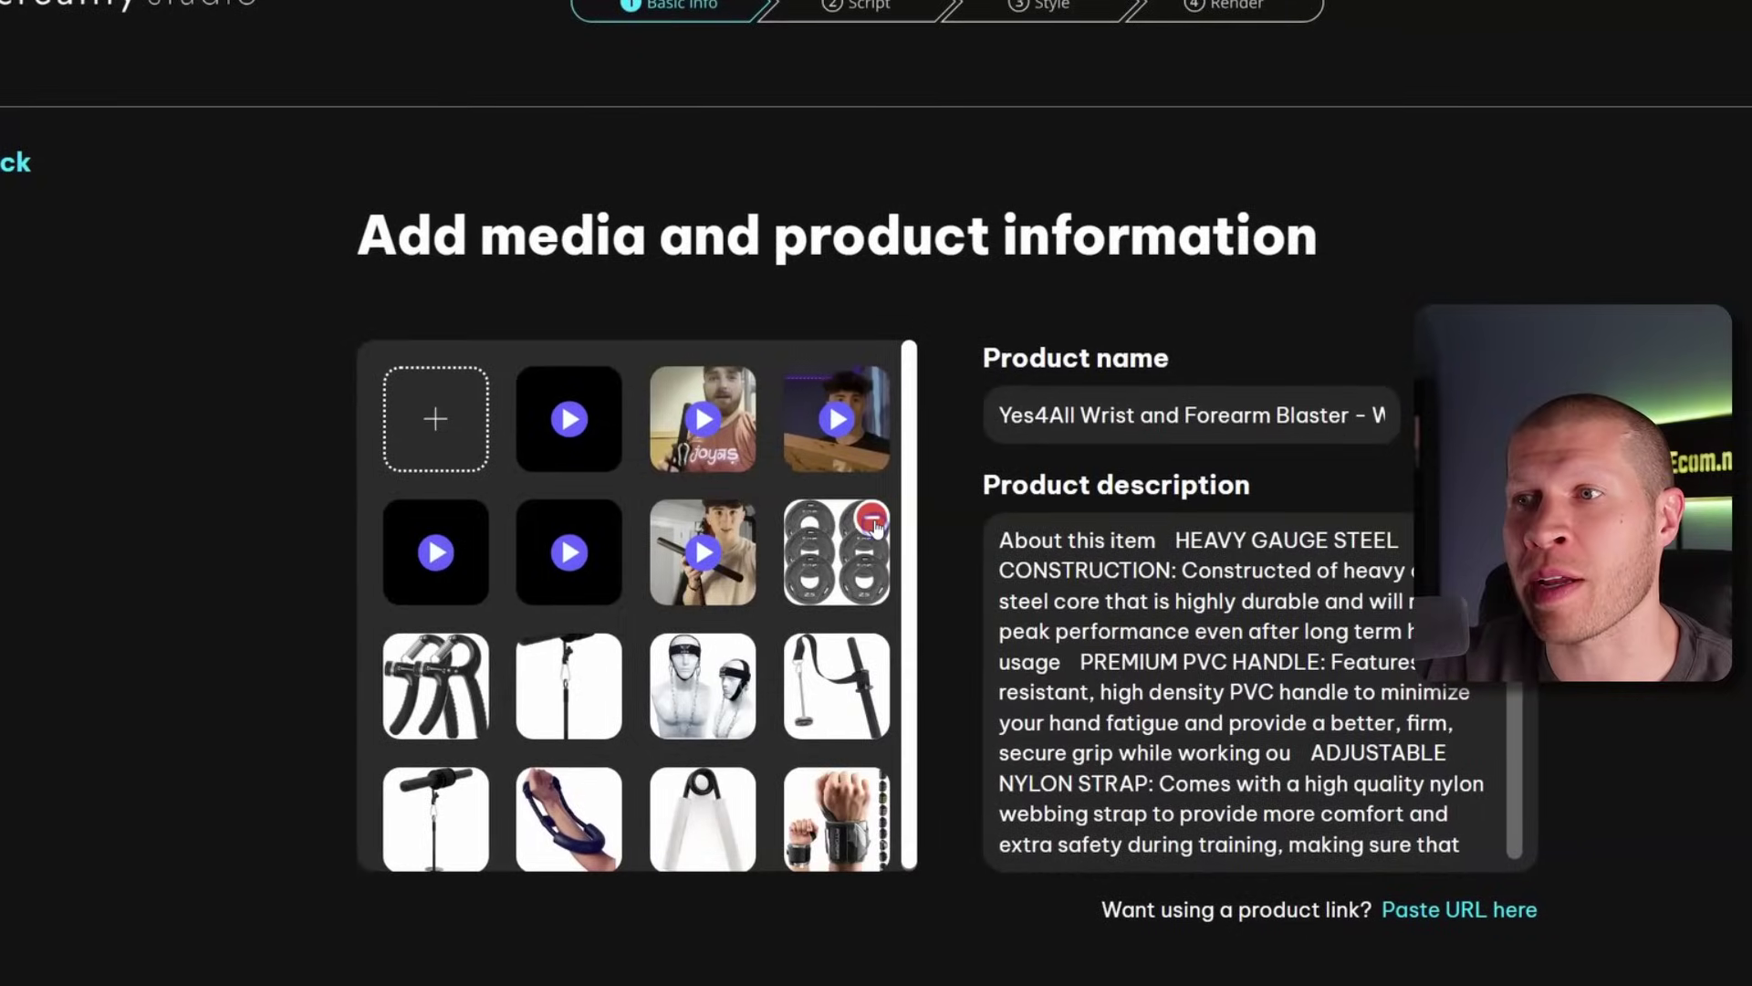
left_click(842, 561)
left_click(873, 522)
left_click(873, 522)
left_click(874, 522)
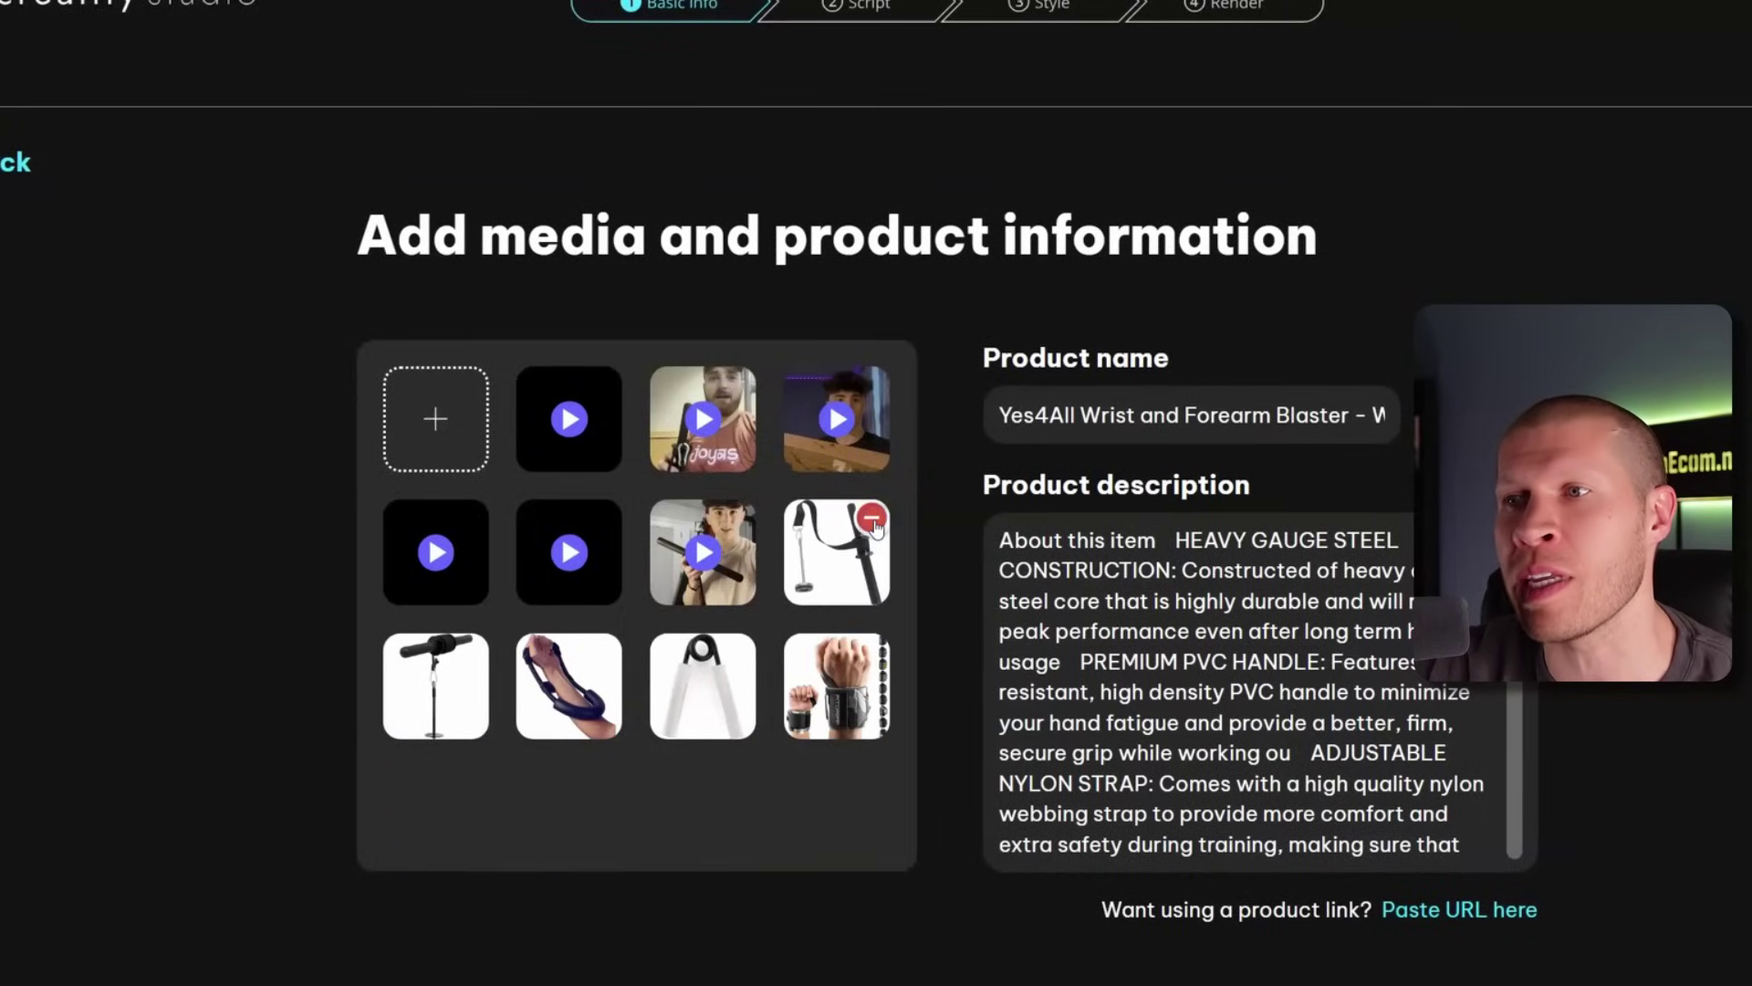
left_click(874, 522)
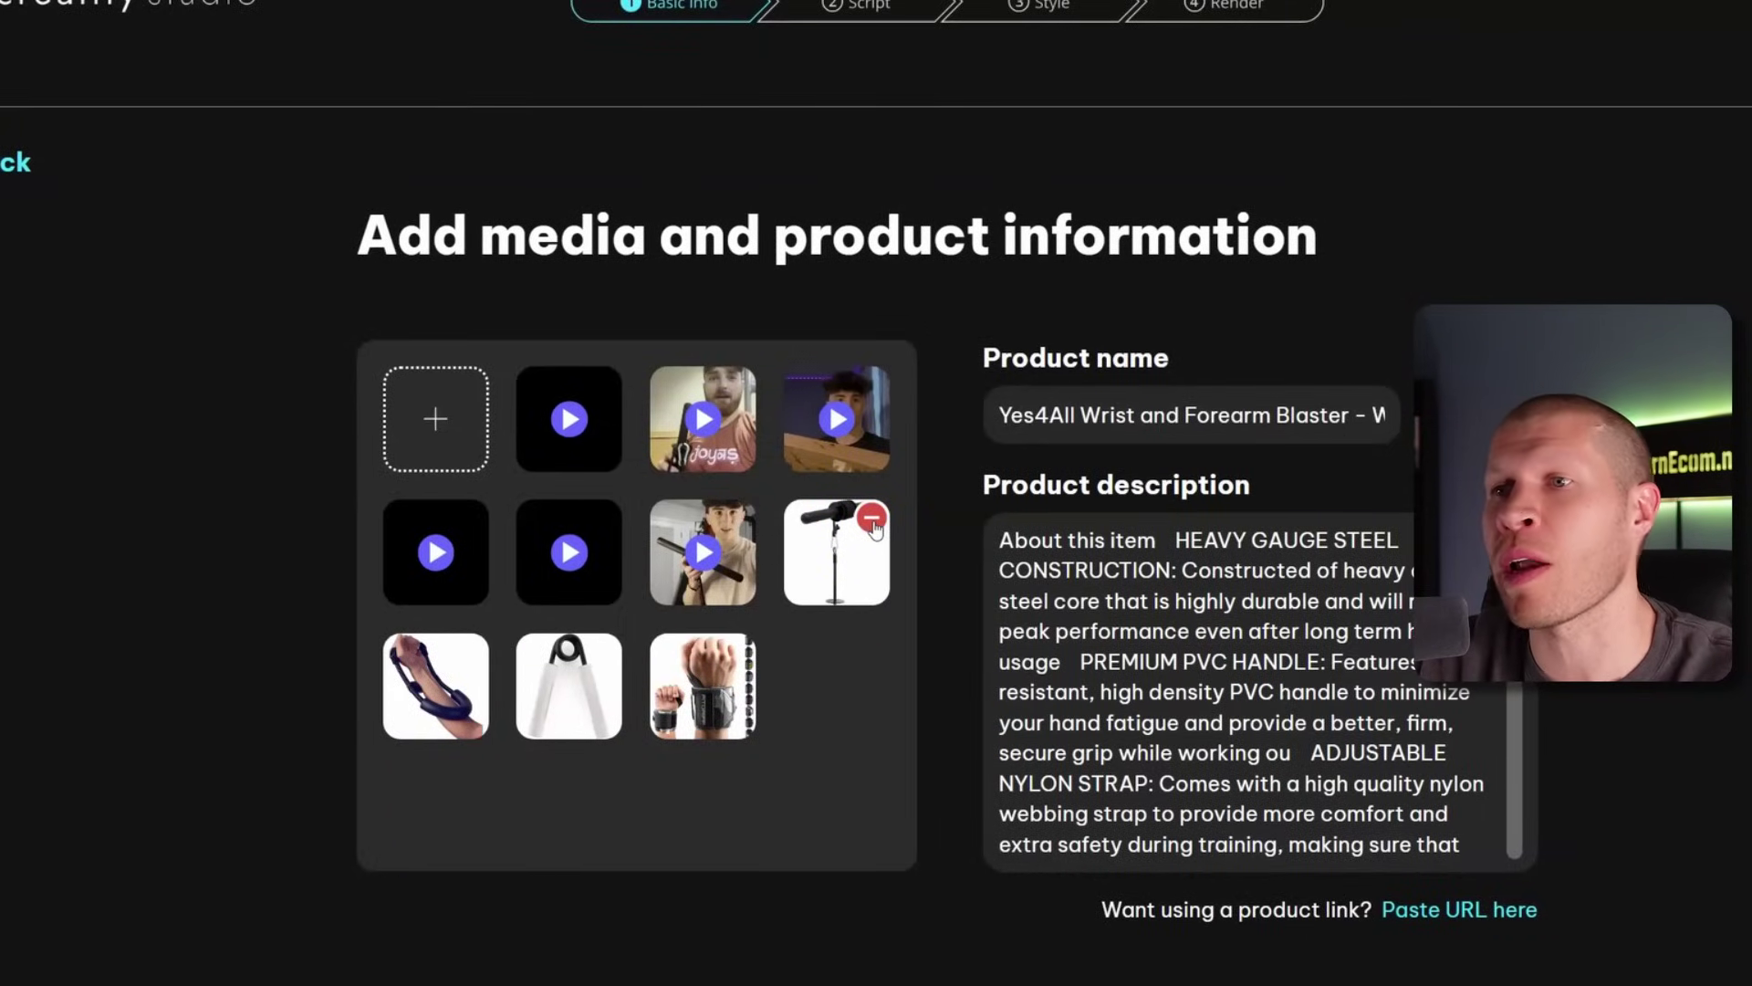
left_click(873, 520)
left_click(872, 520)
left_click(873, 520)
left_click(872, 520)
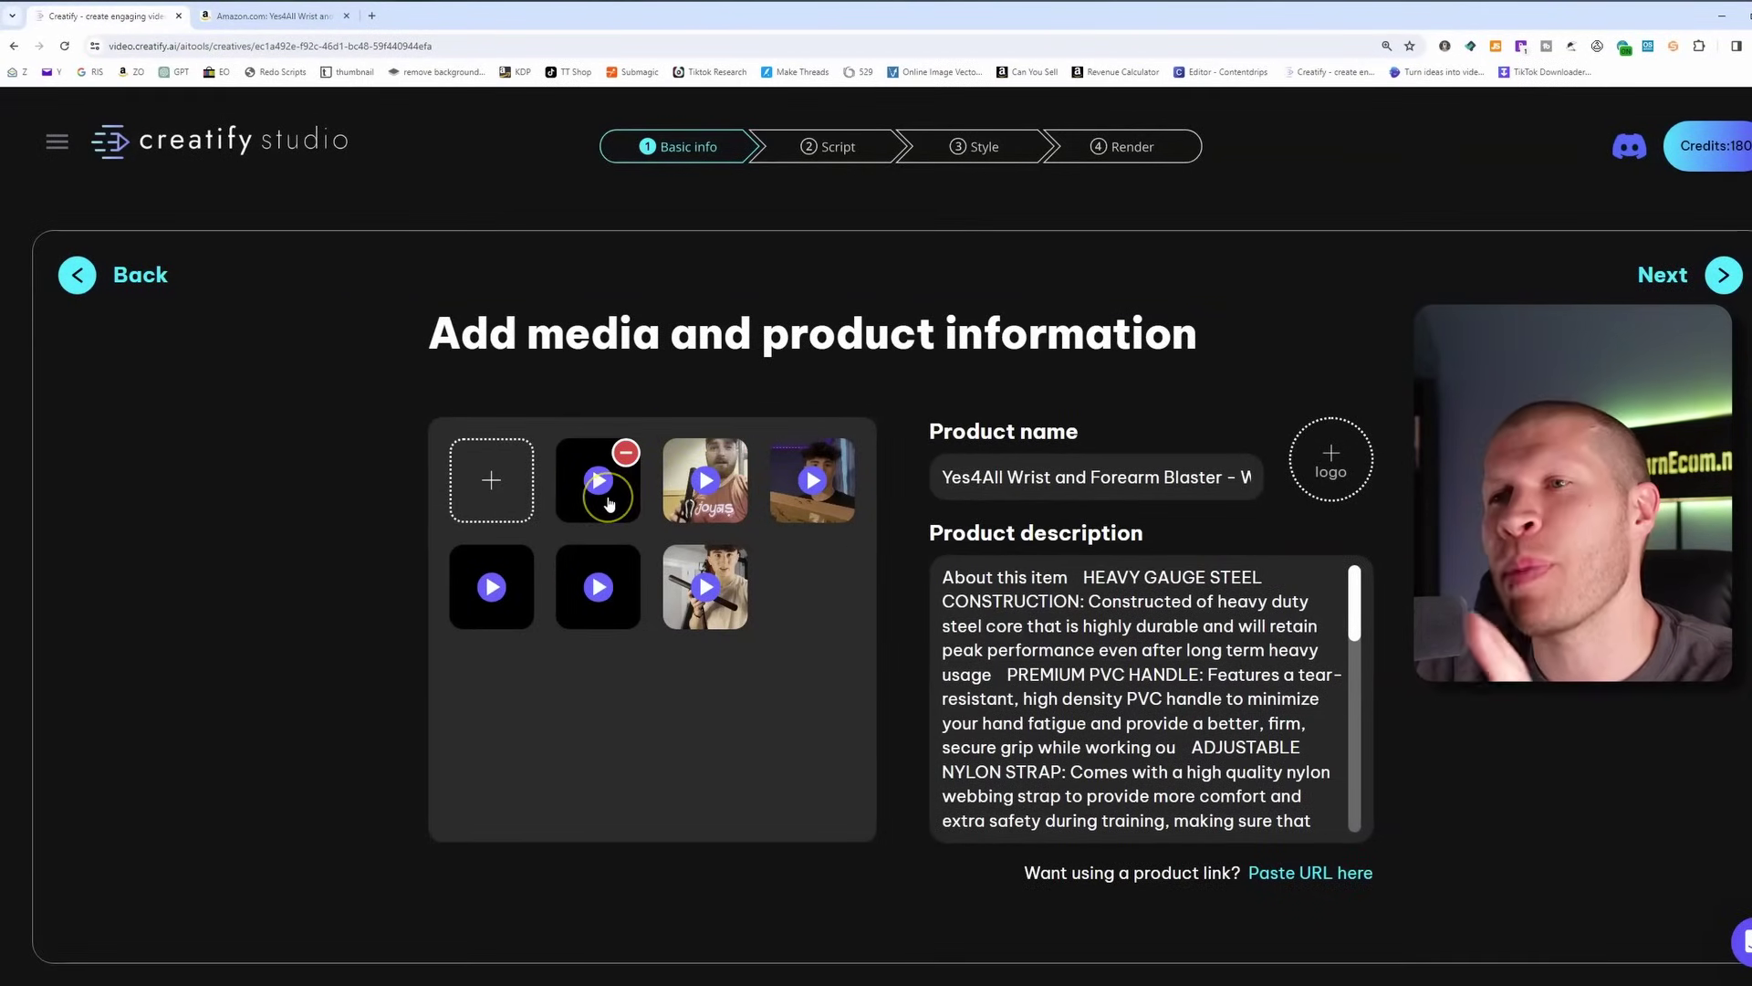
Go back and analyze the product link again, then continue with the reloaded media to the video settings
left_click(77, 274)
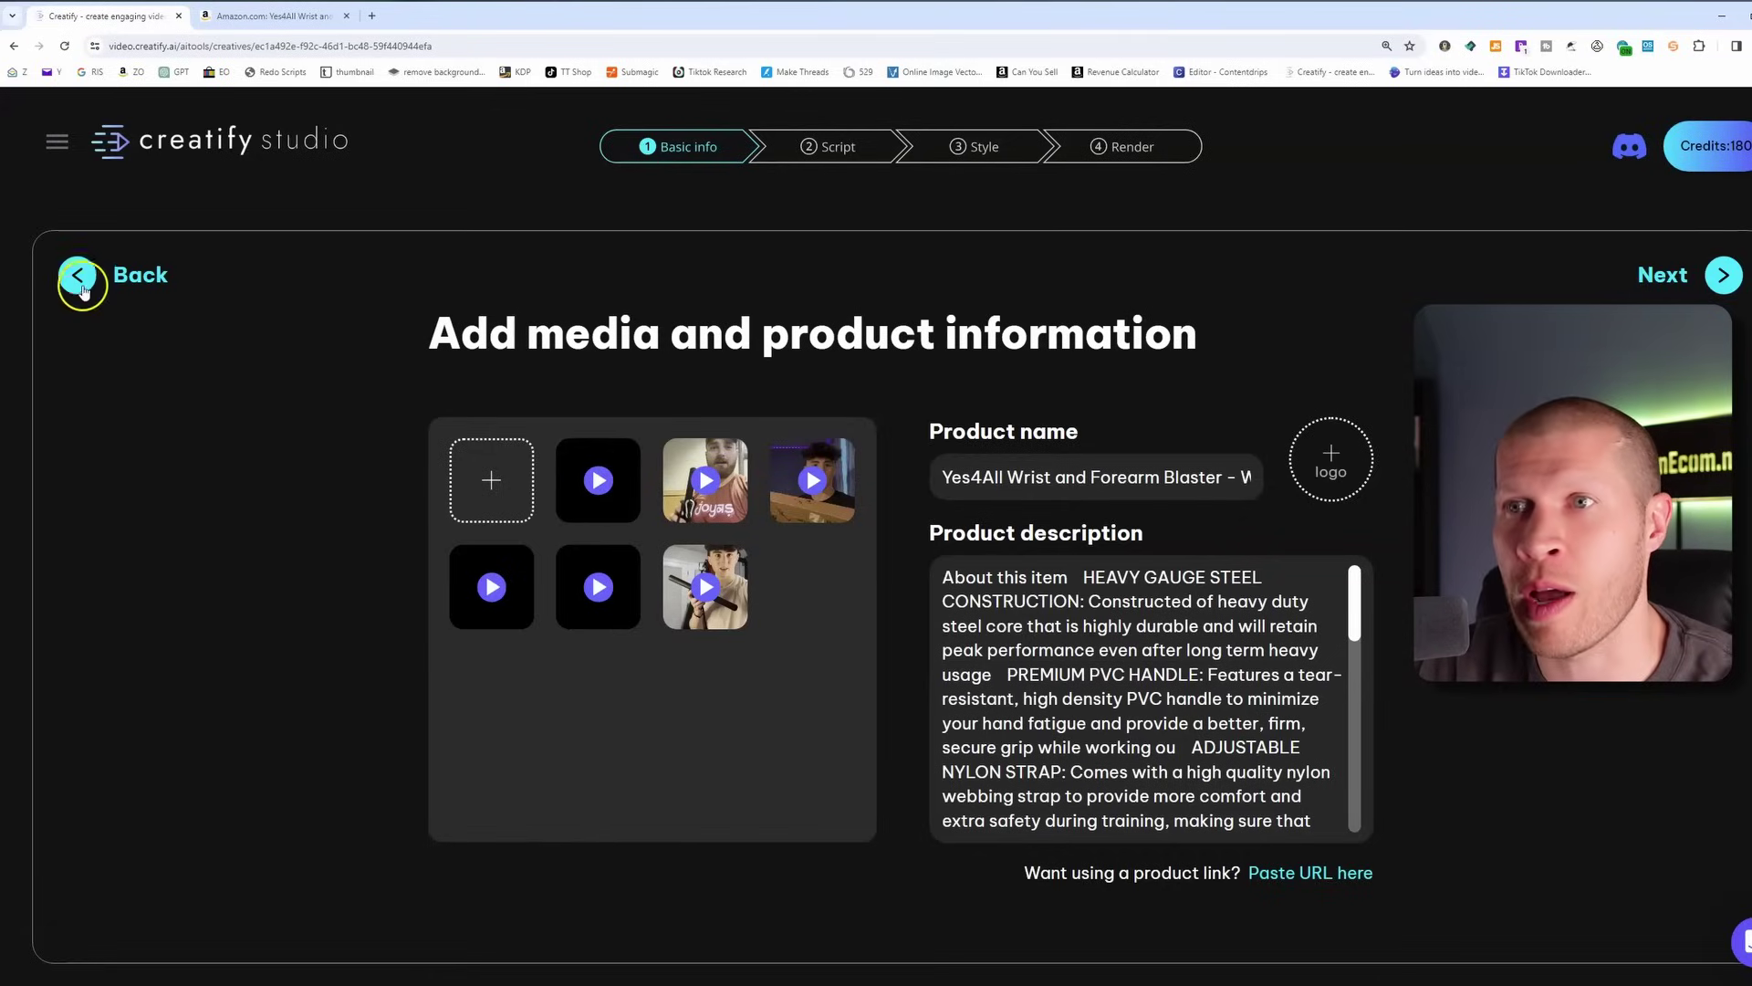
left_click(1014, 760)
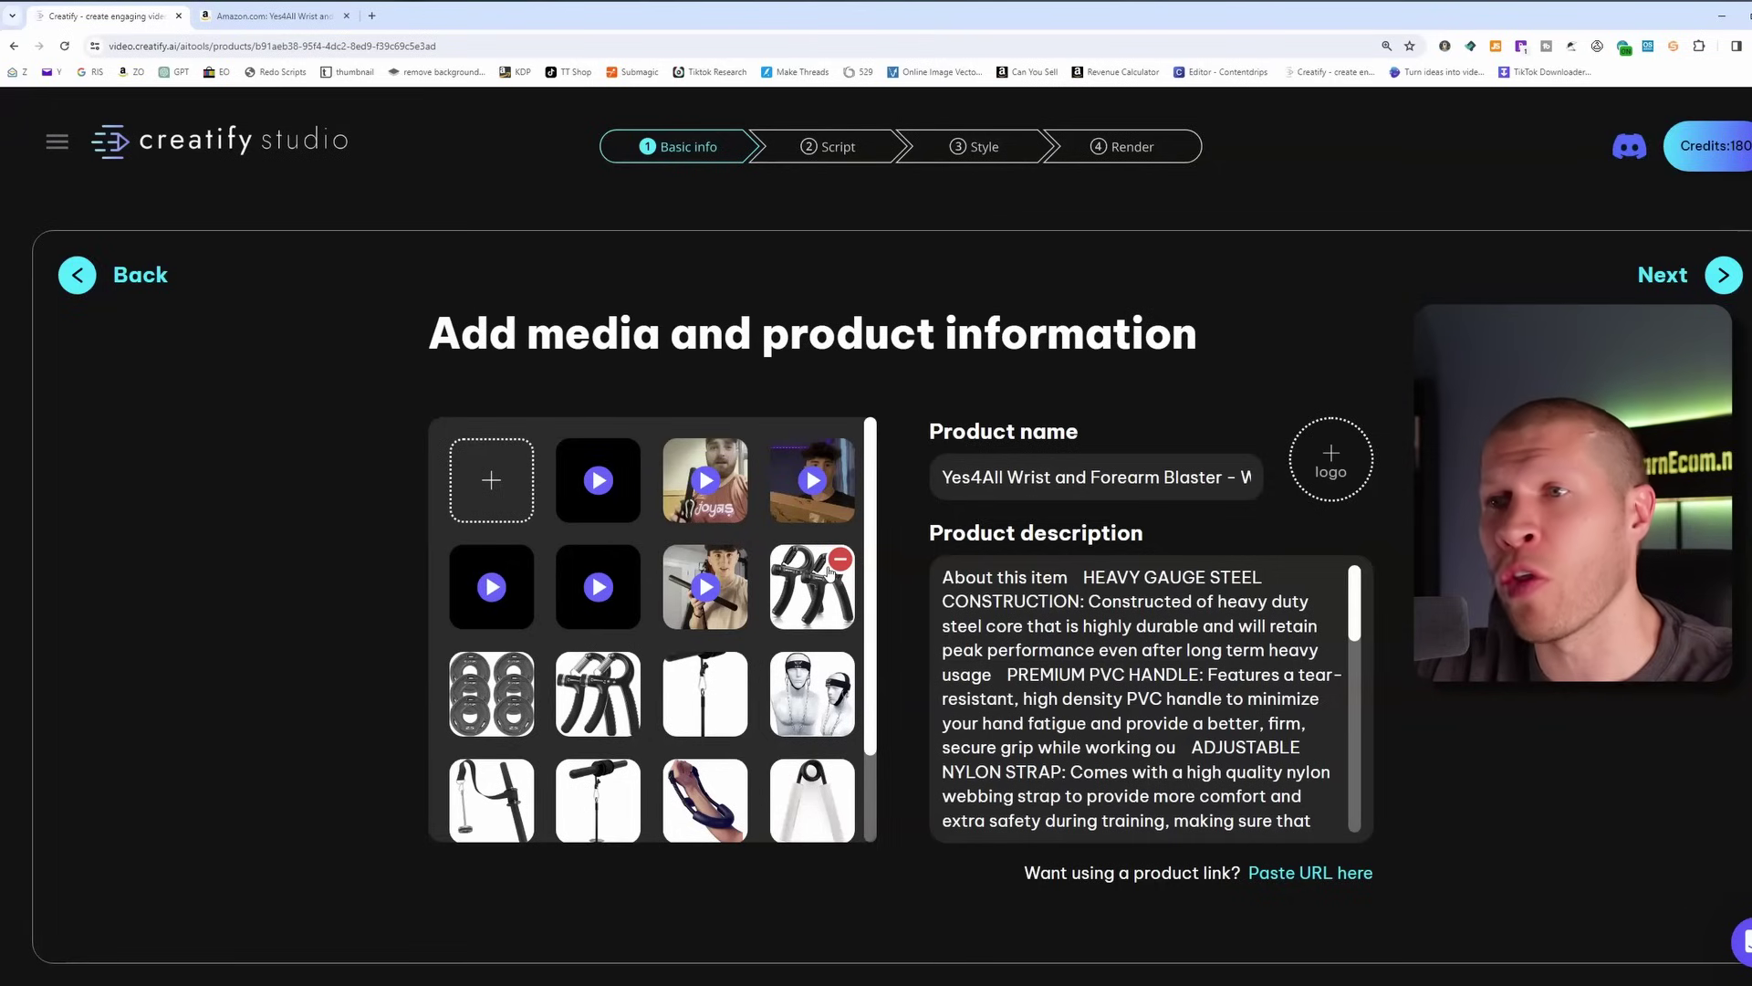
left_click(814, 515)
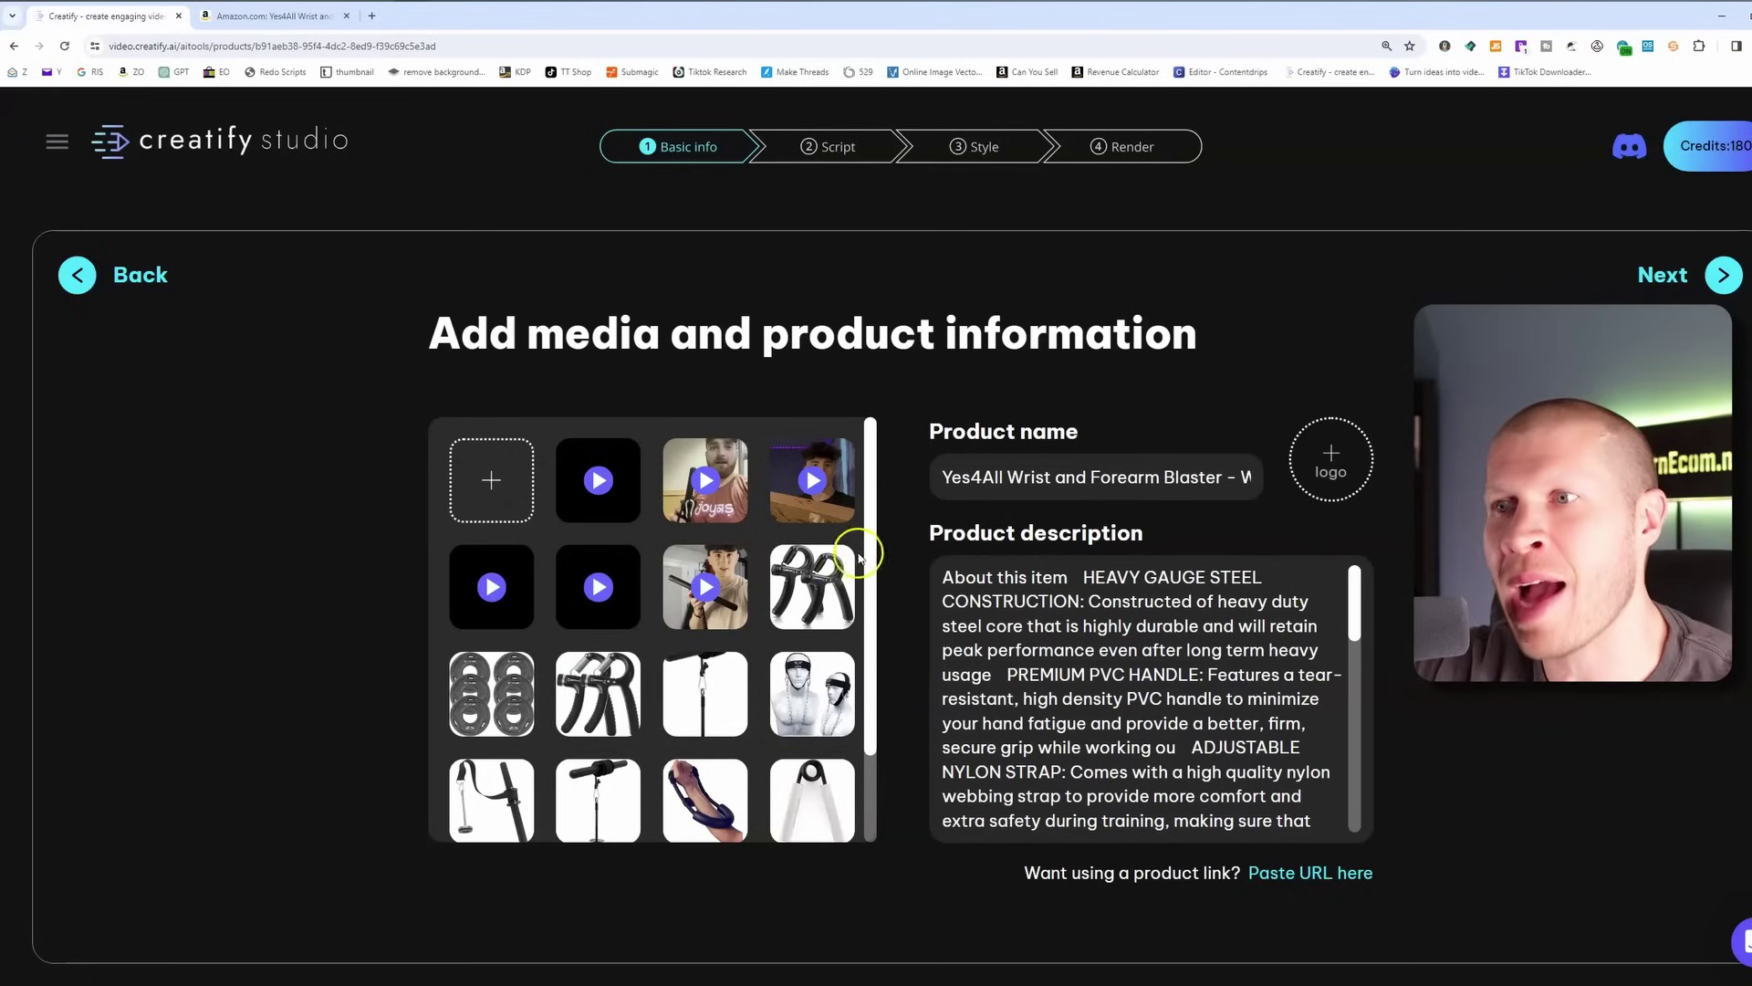
mouse_move(840, 564)
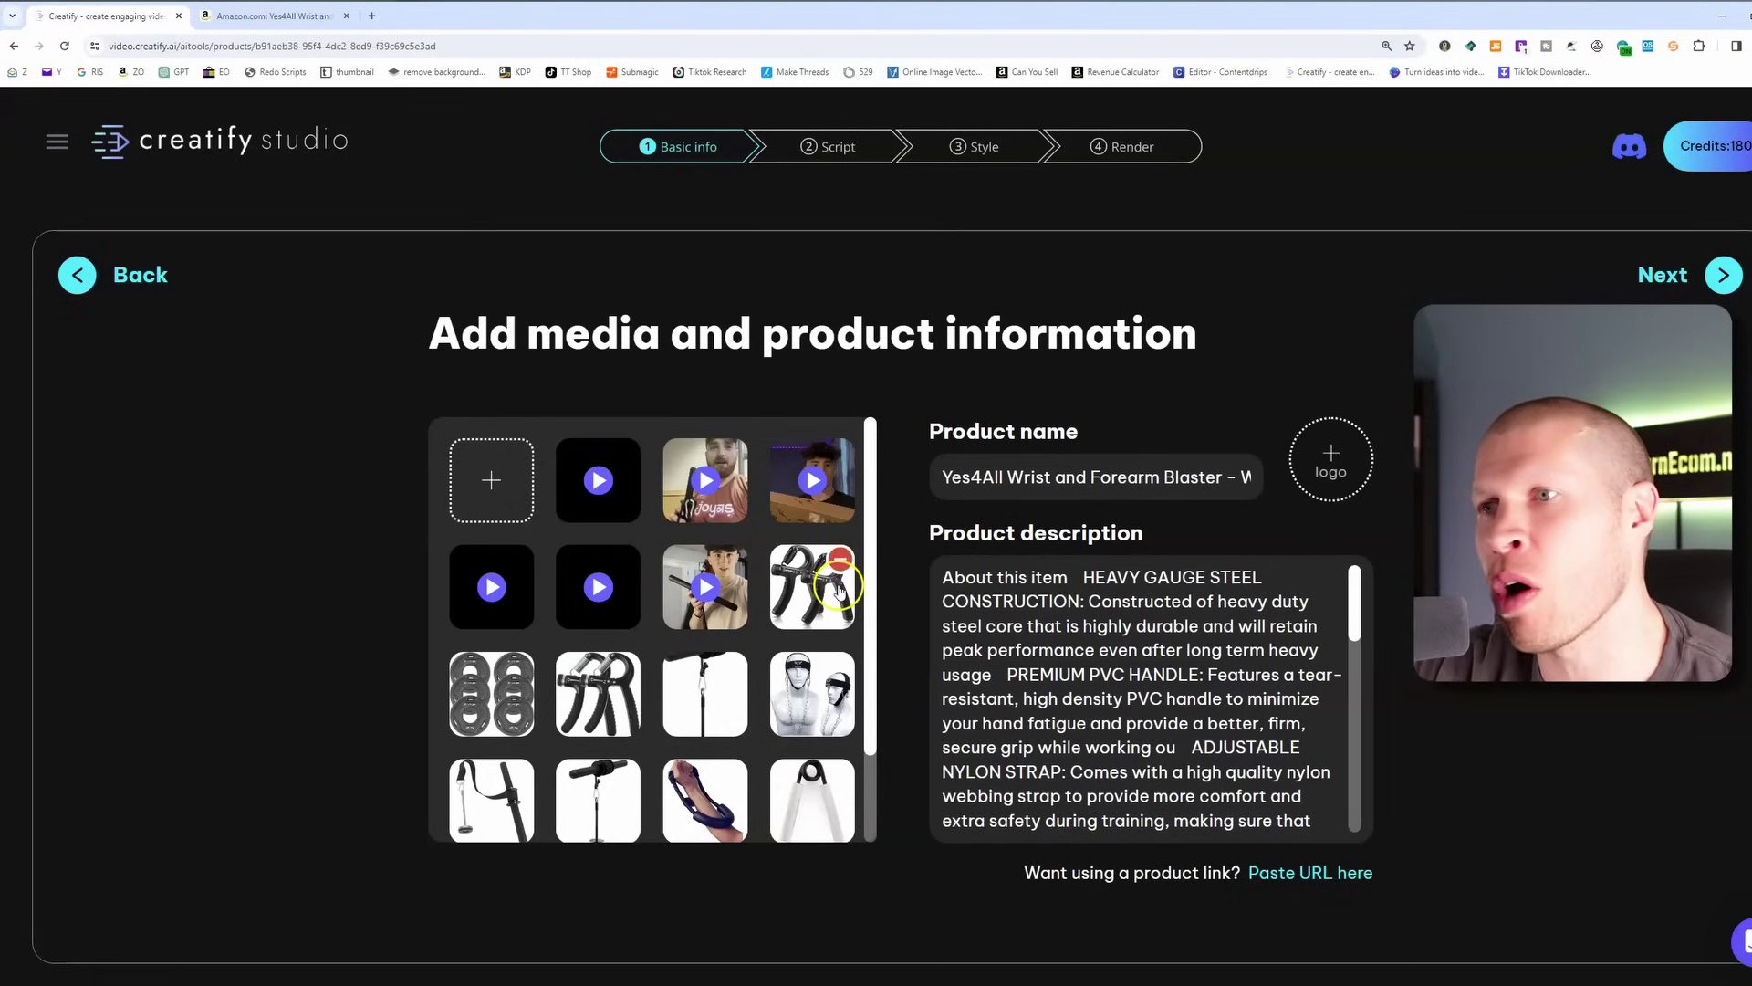
left_click(1659, 284)
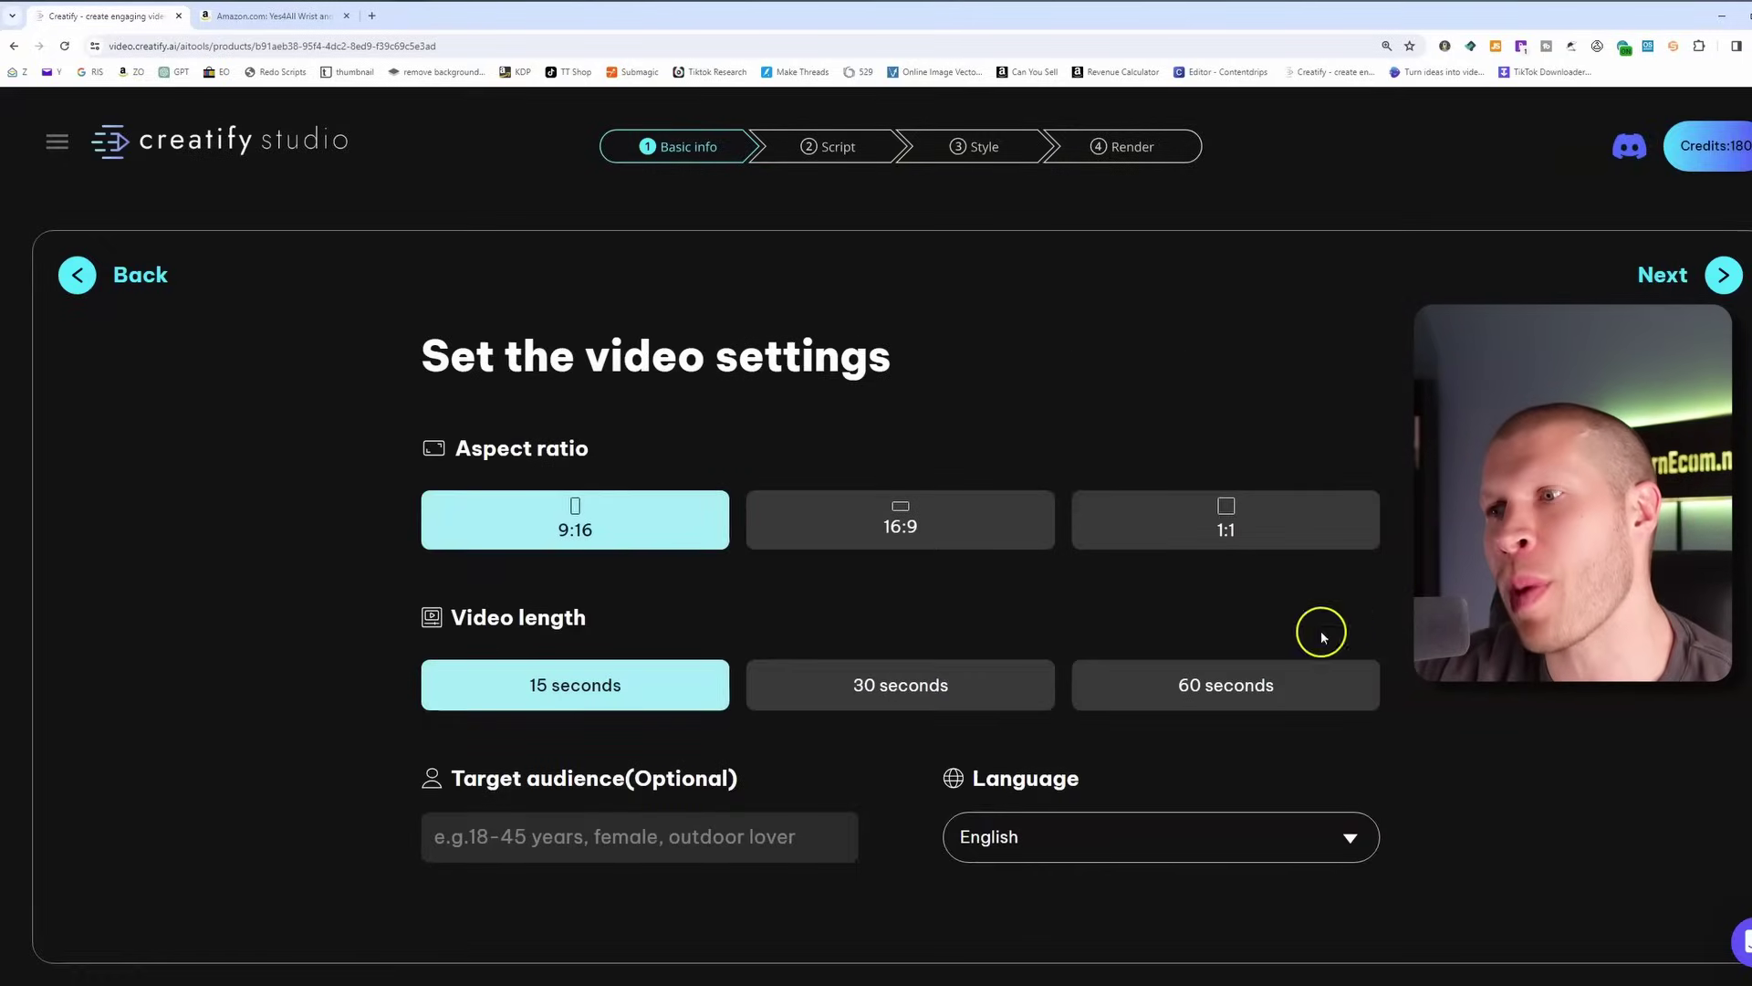
Continue from the 9:16, 15-second video settings to script generation, and copy the second forearm workout script from the Word document
left_click(1702, 284)
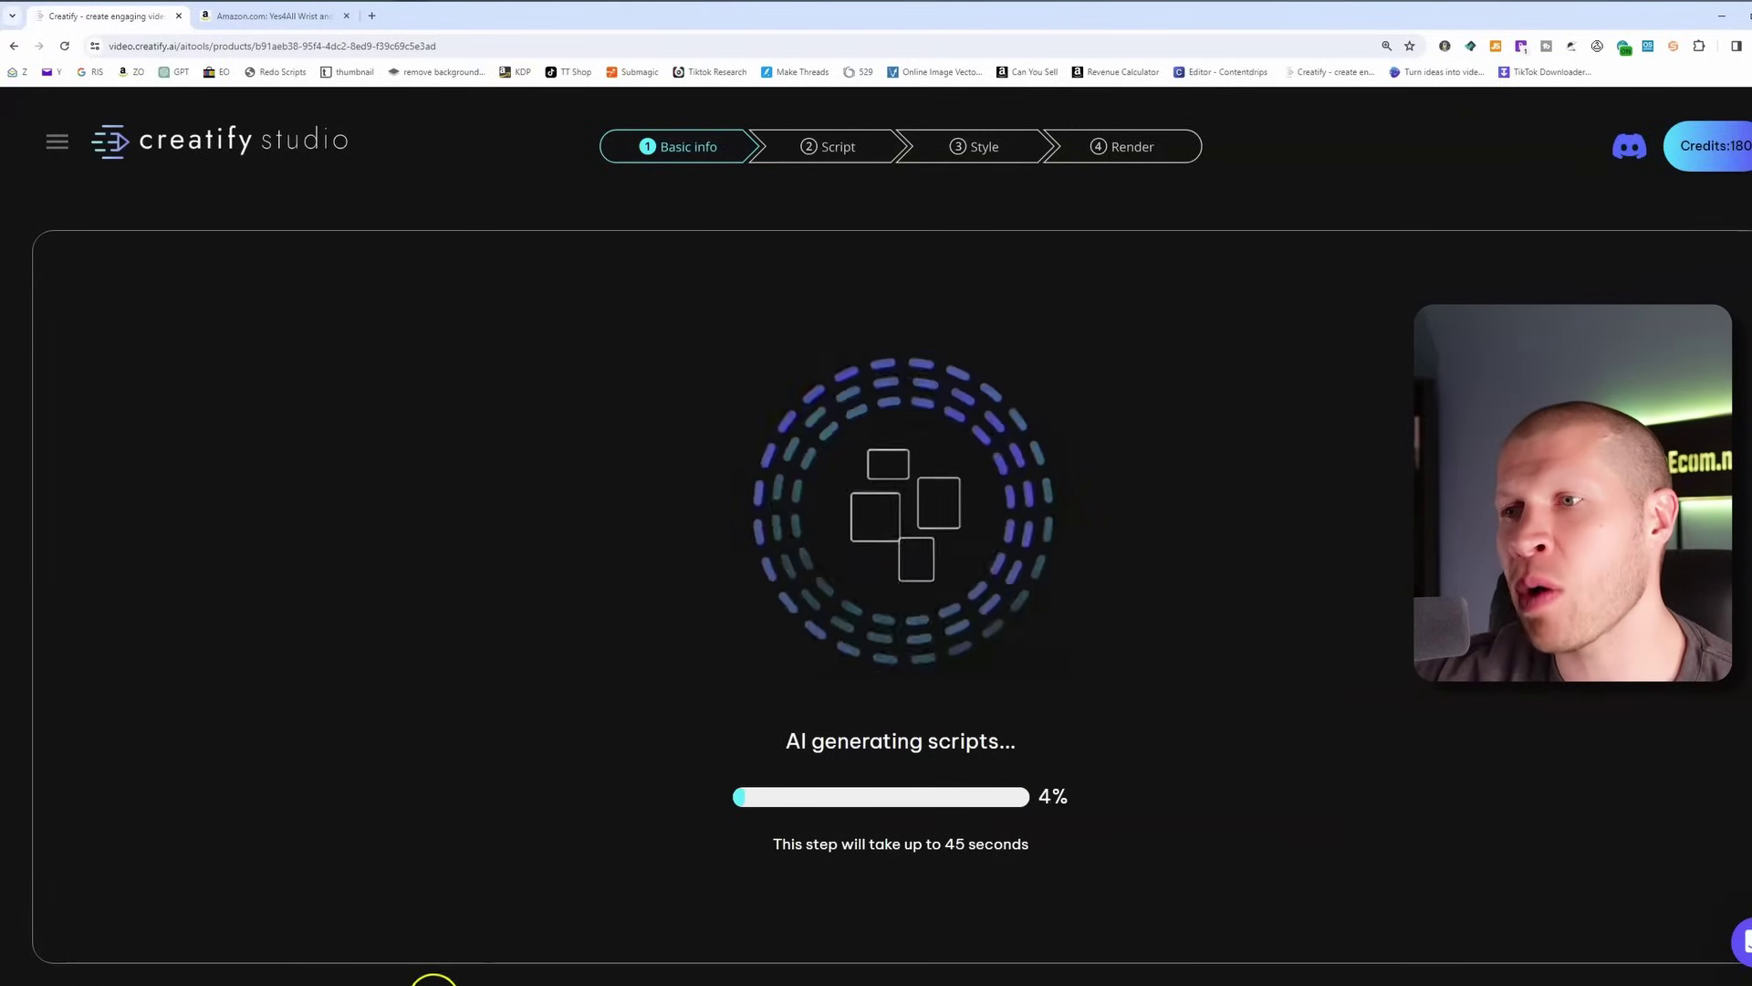
left_click(445, 977)
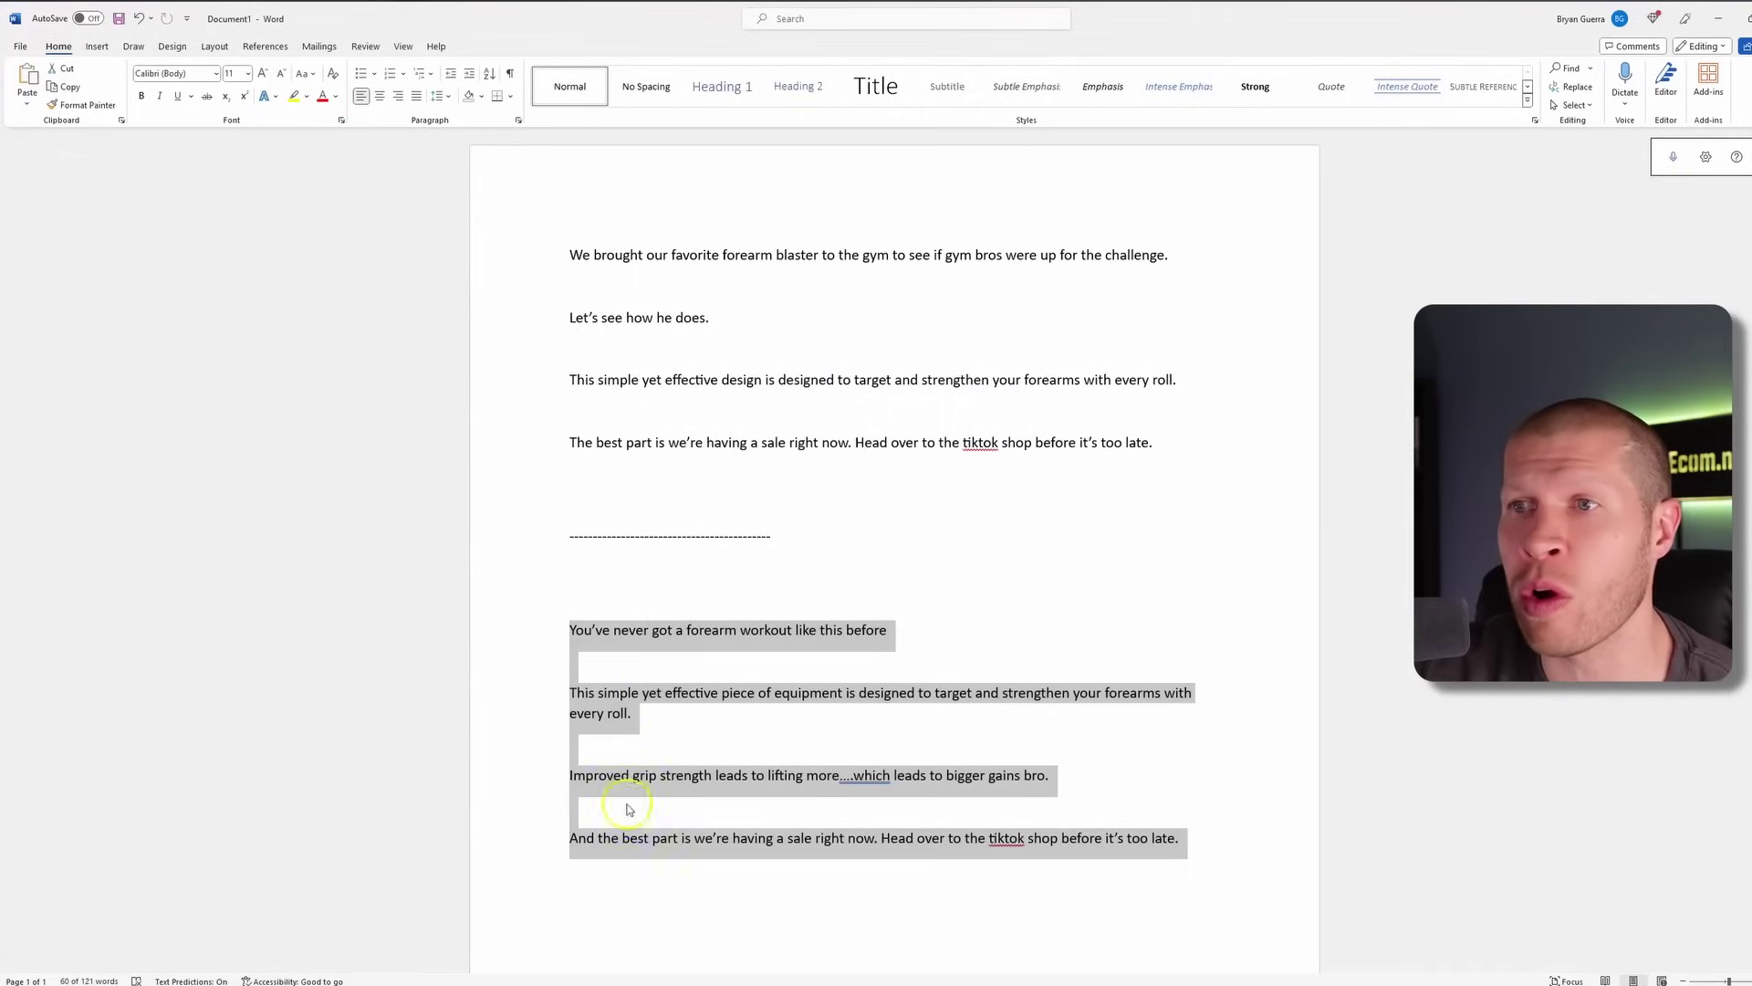
right_click(676, 650)
left_click(710, 725)
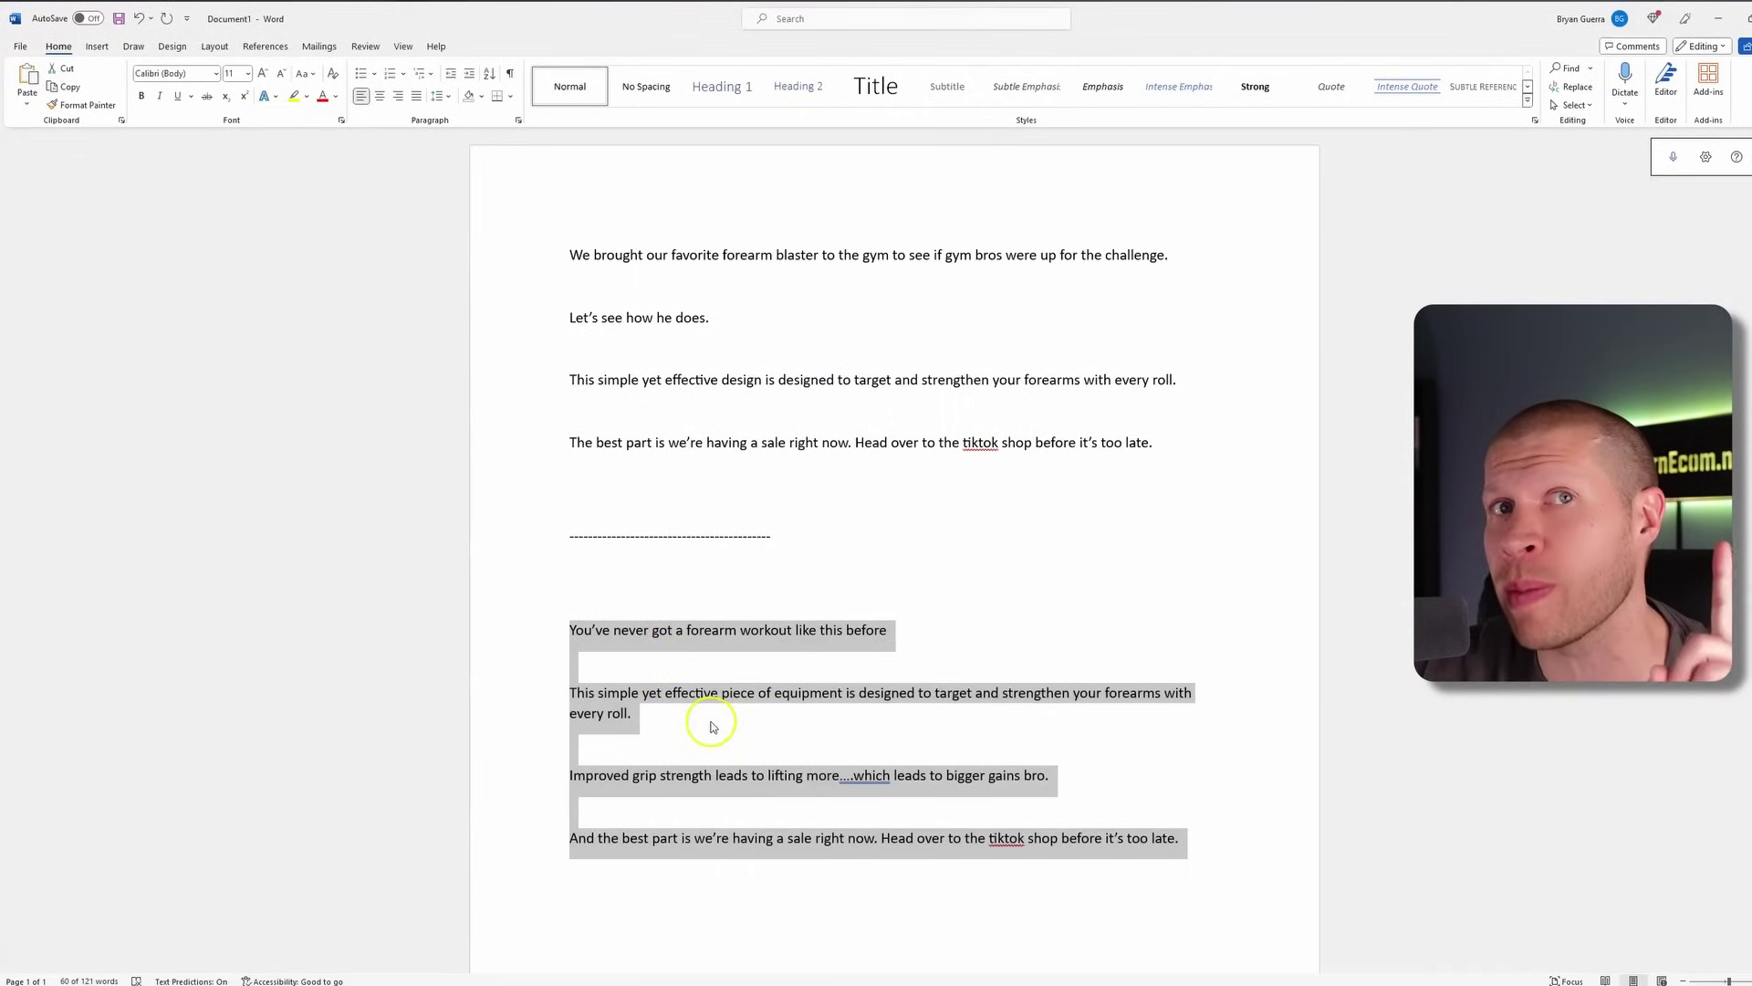
right_click(719, 702)
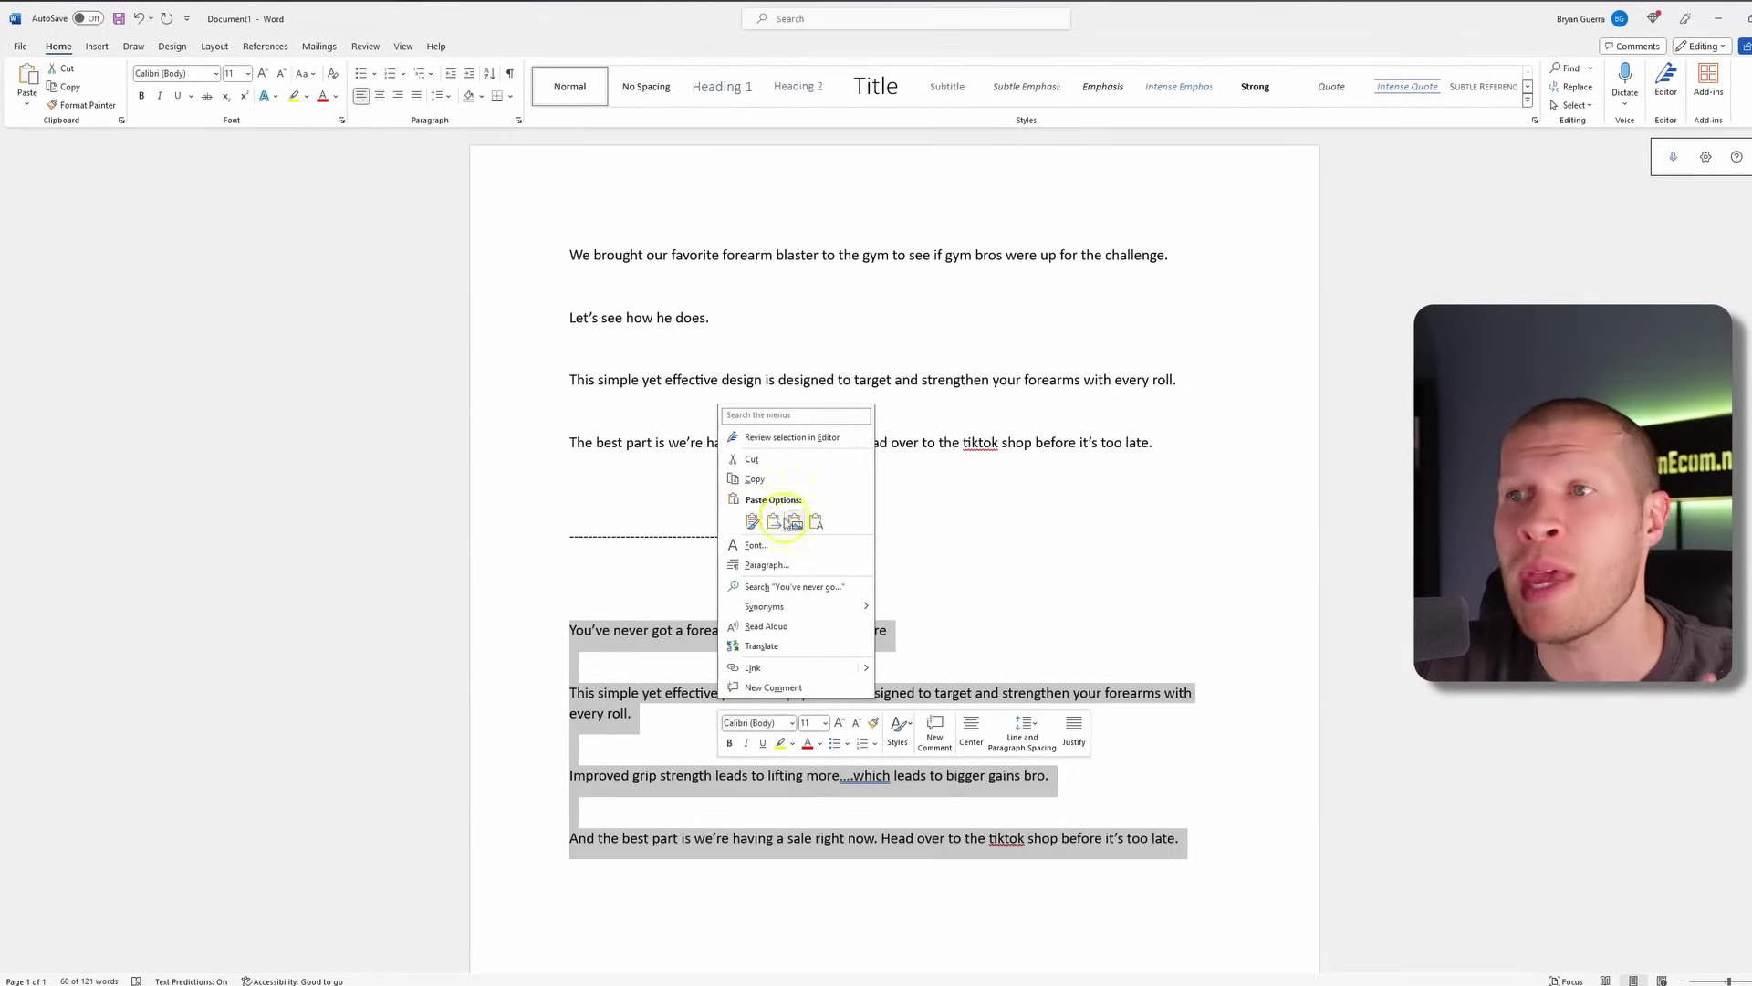
left_click(791, 470)
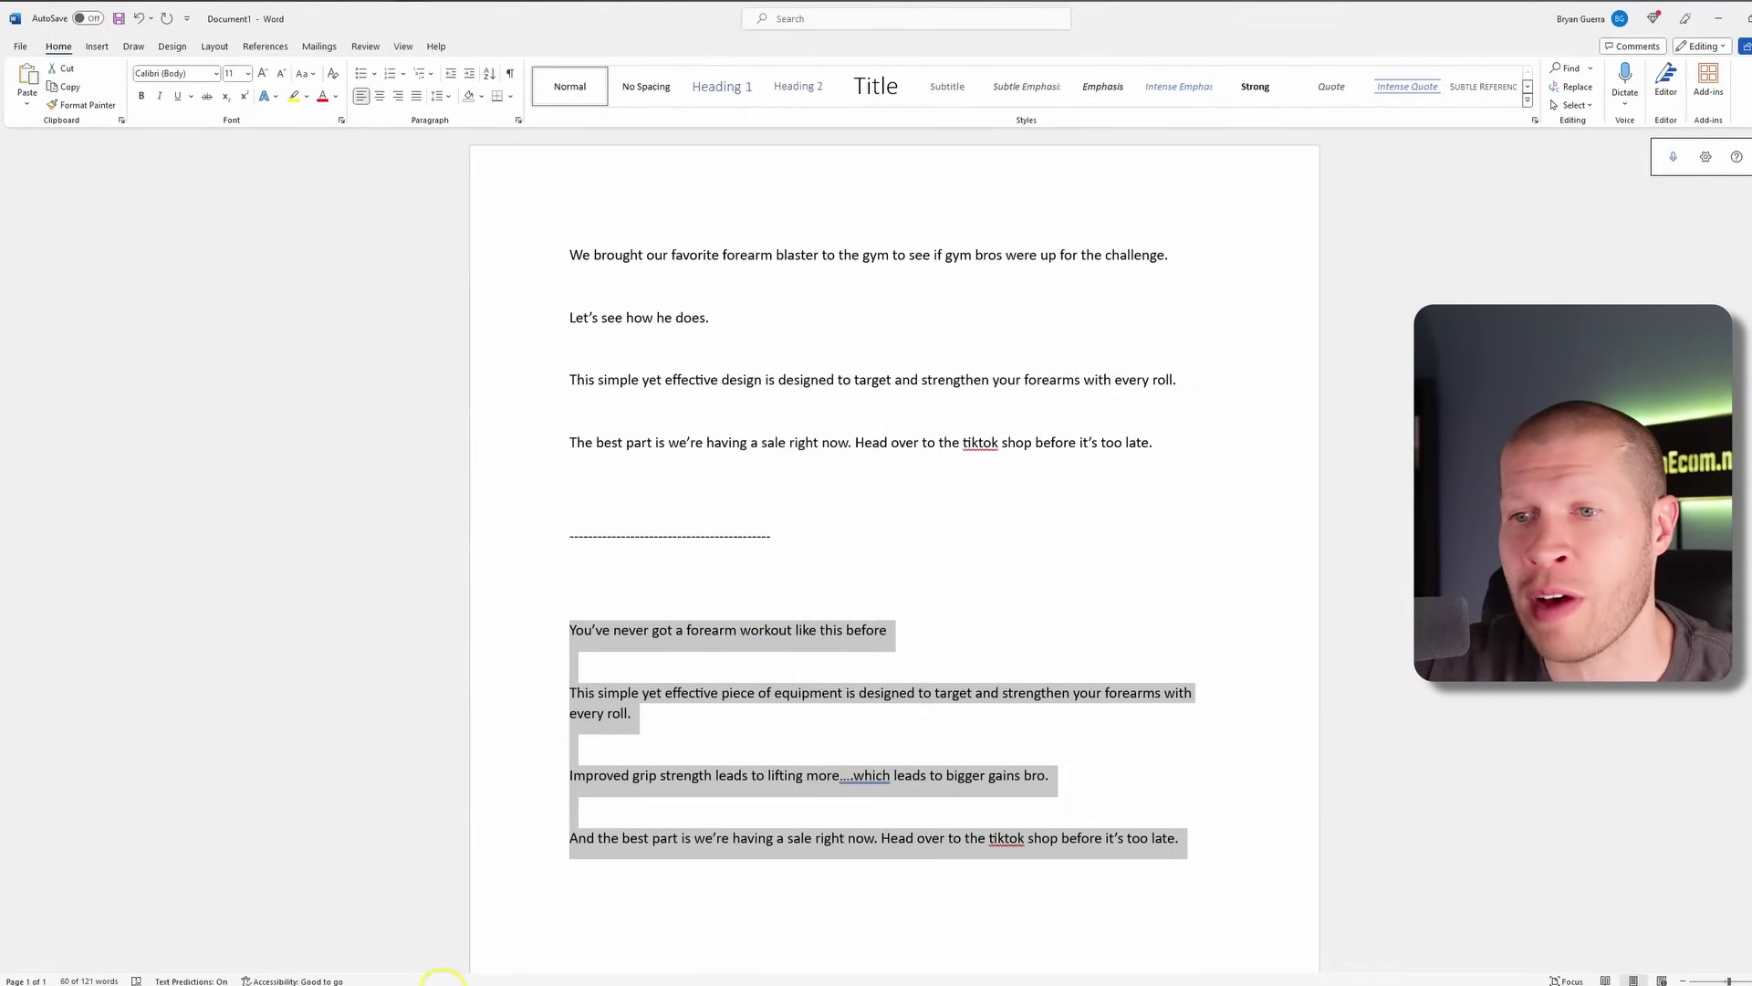
Return to Creatify, skim the AI-generated scripts, and use the copied forearm workout voiceover as a DIY script instead
left_click(432, 979)
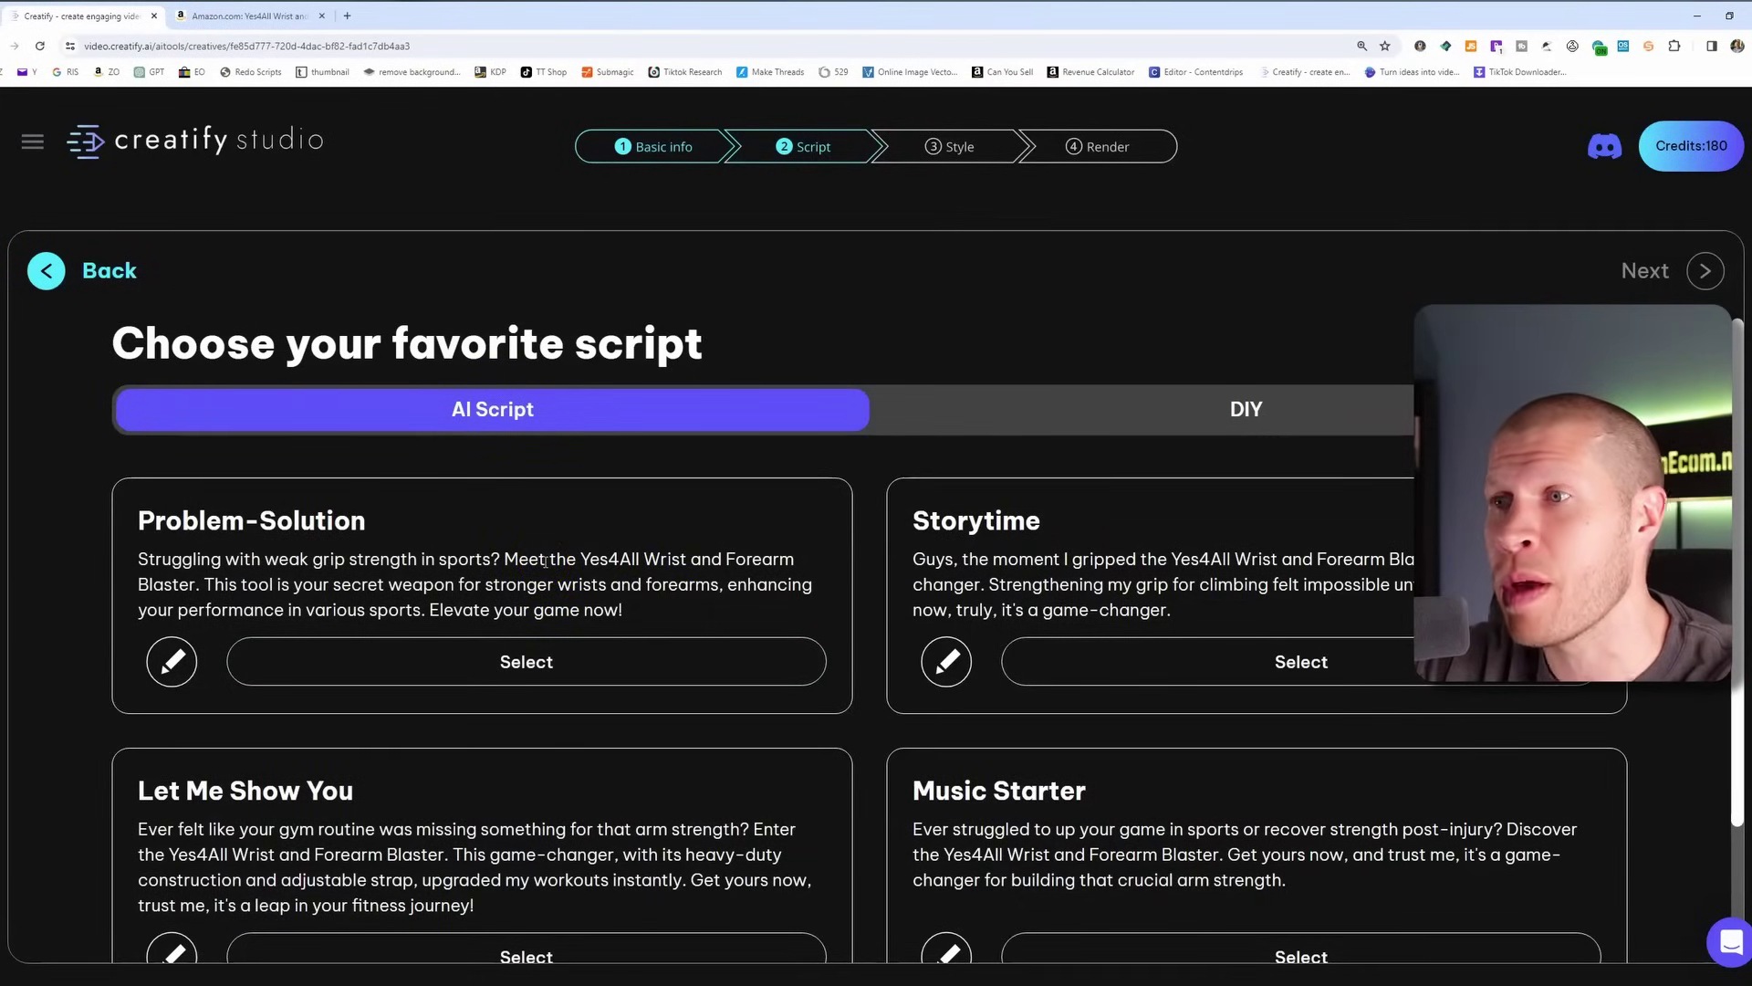
scroll(559, 594, "down", 2)
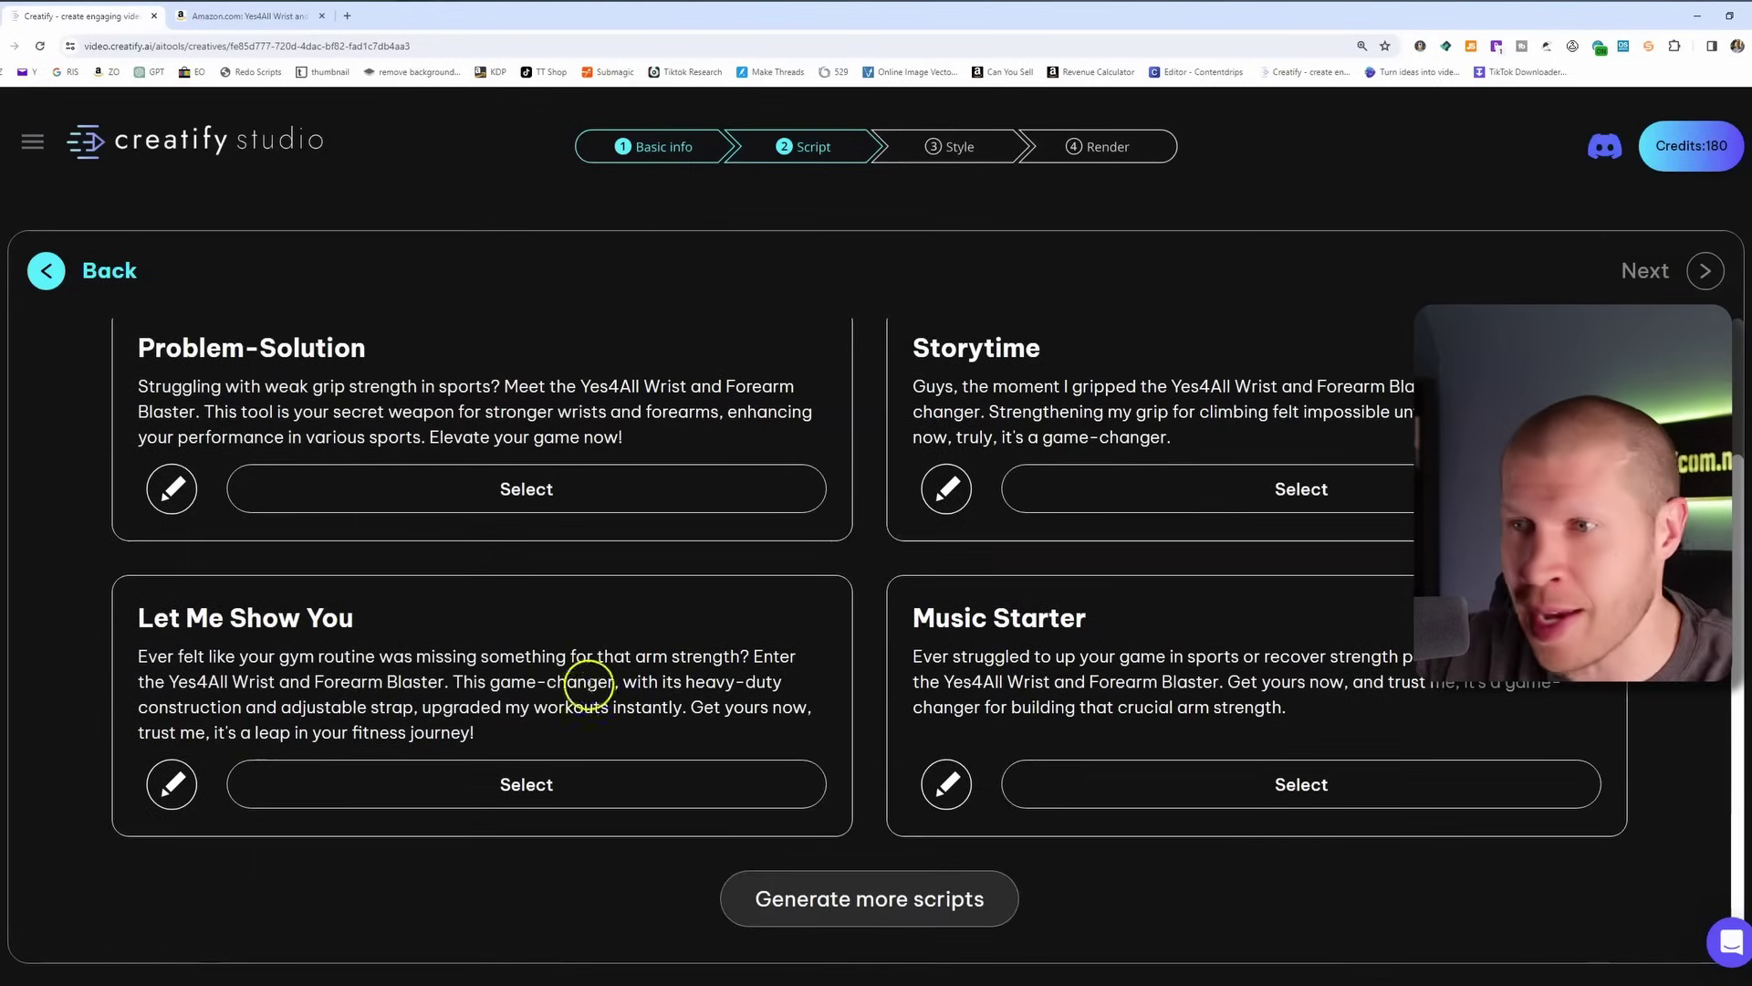
scroll(1086, 493, "up", 2)
left_click(1077, 402)
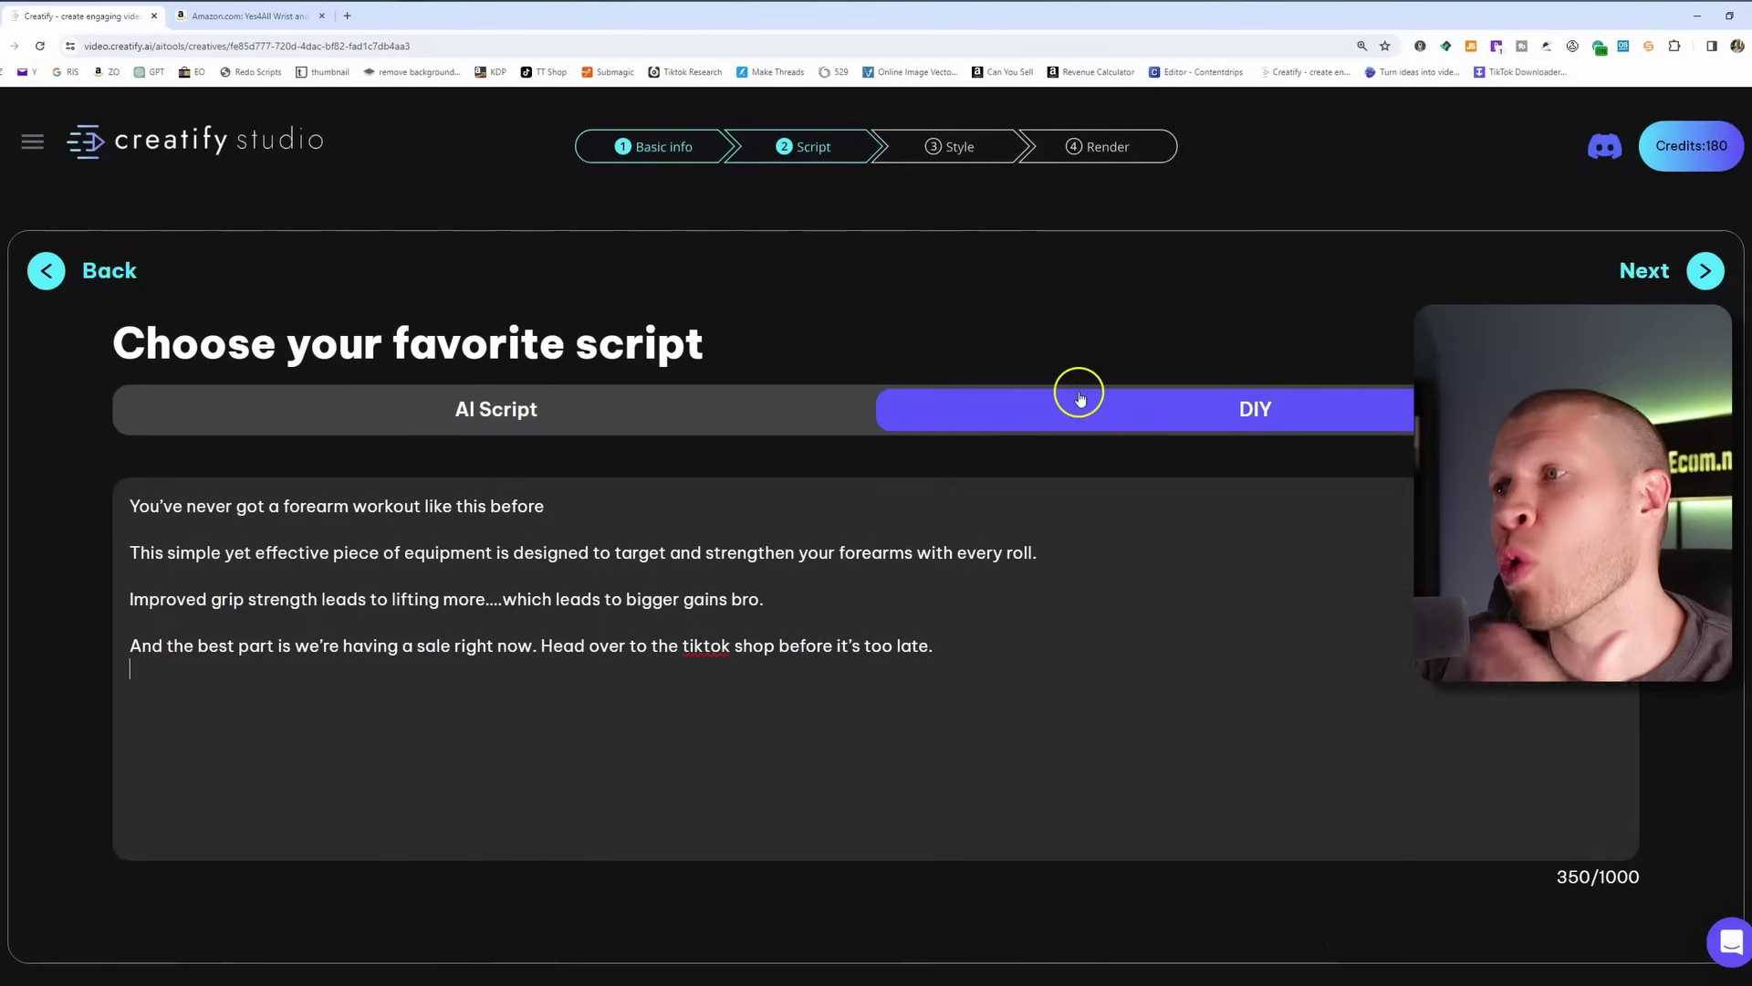
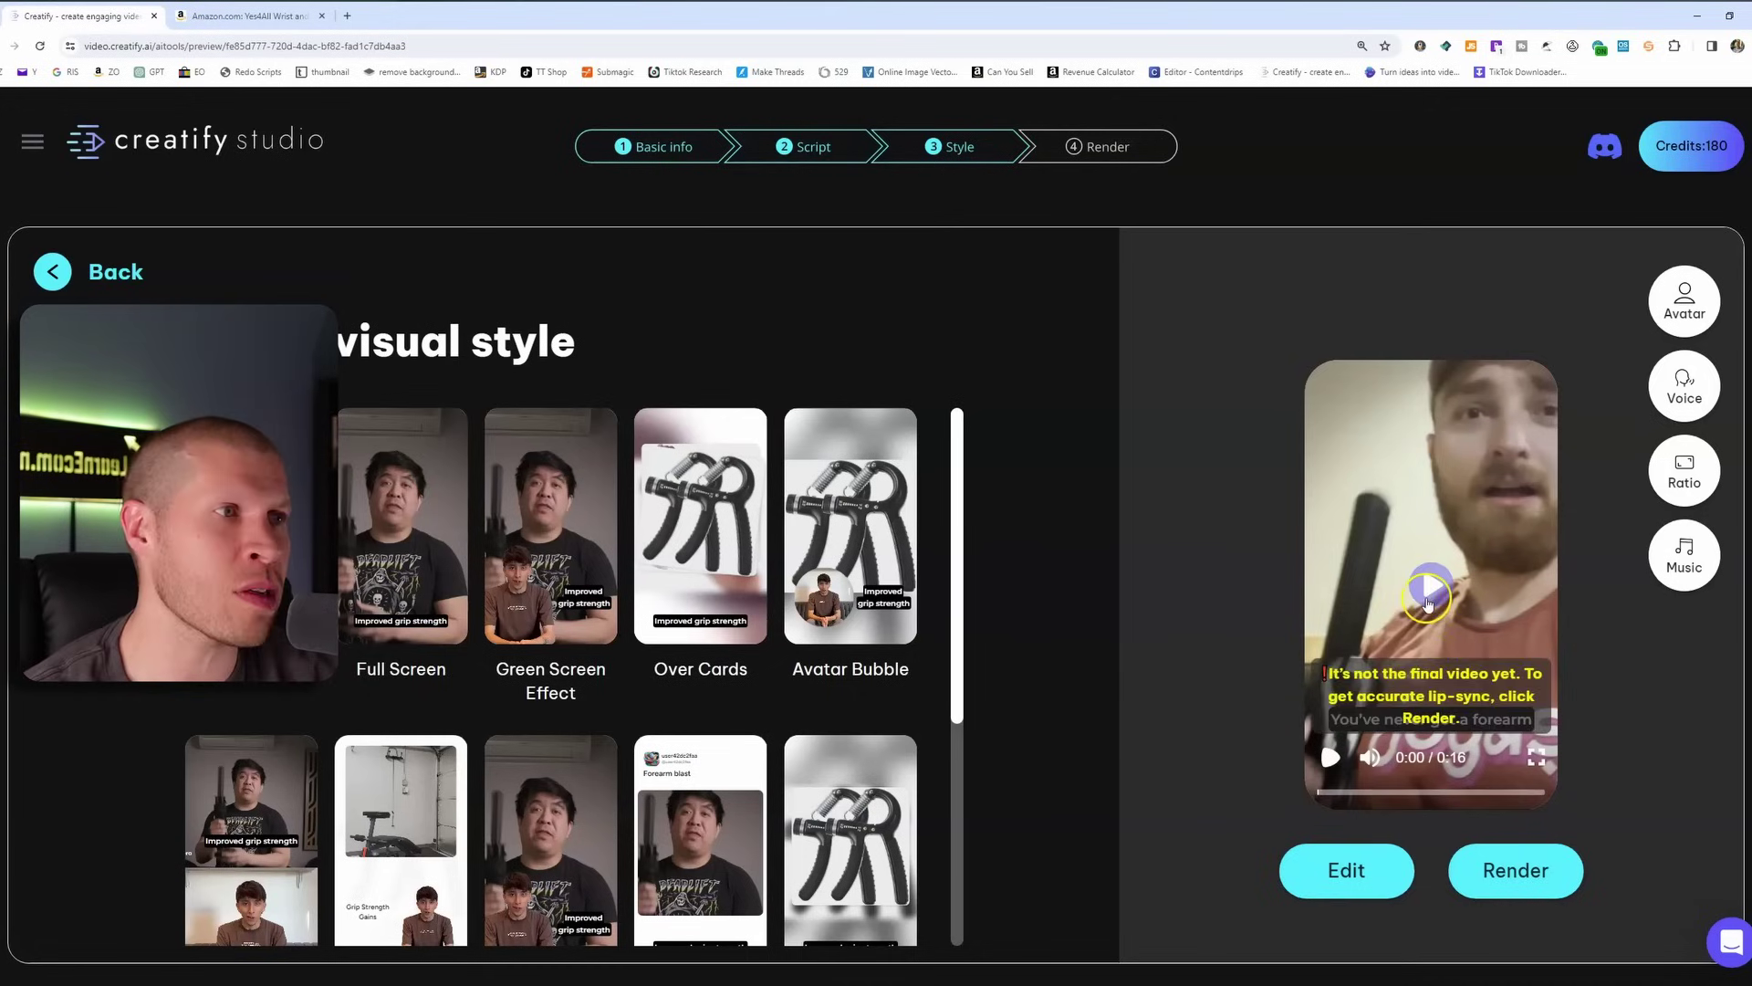
Play the ad preview in the Product visual style with the volume raised, checking the clips and captions
left_click(1163, 626)
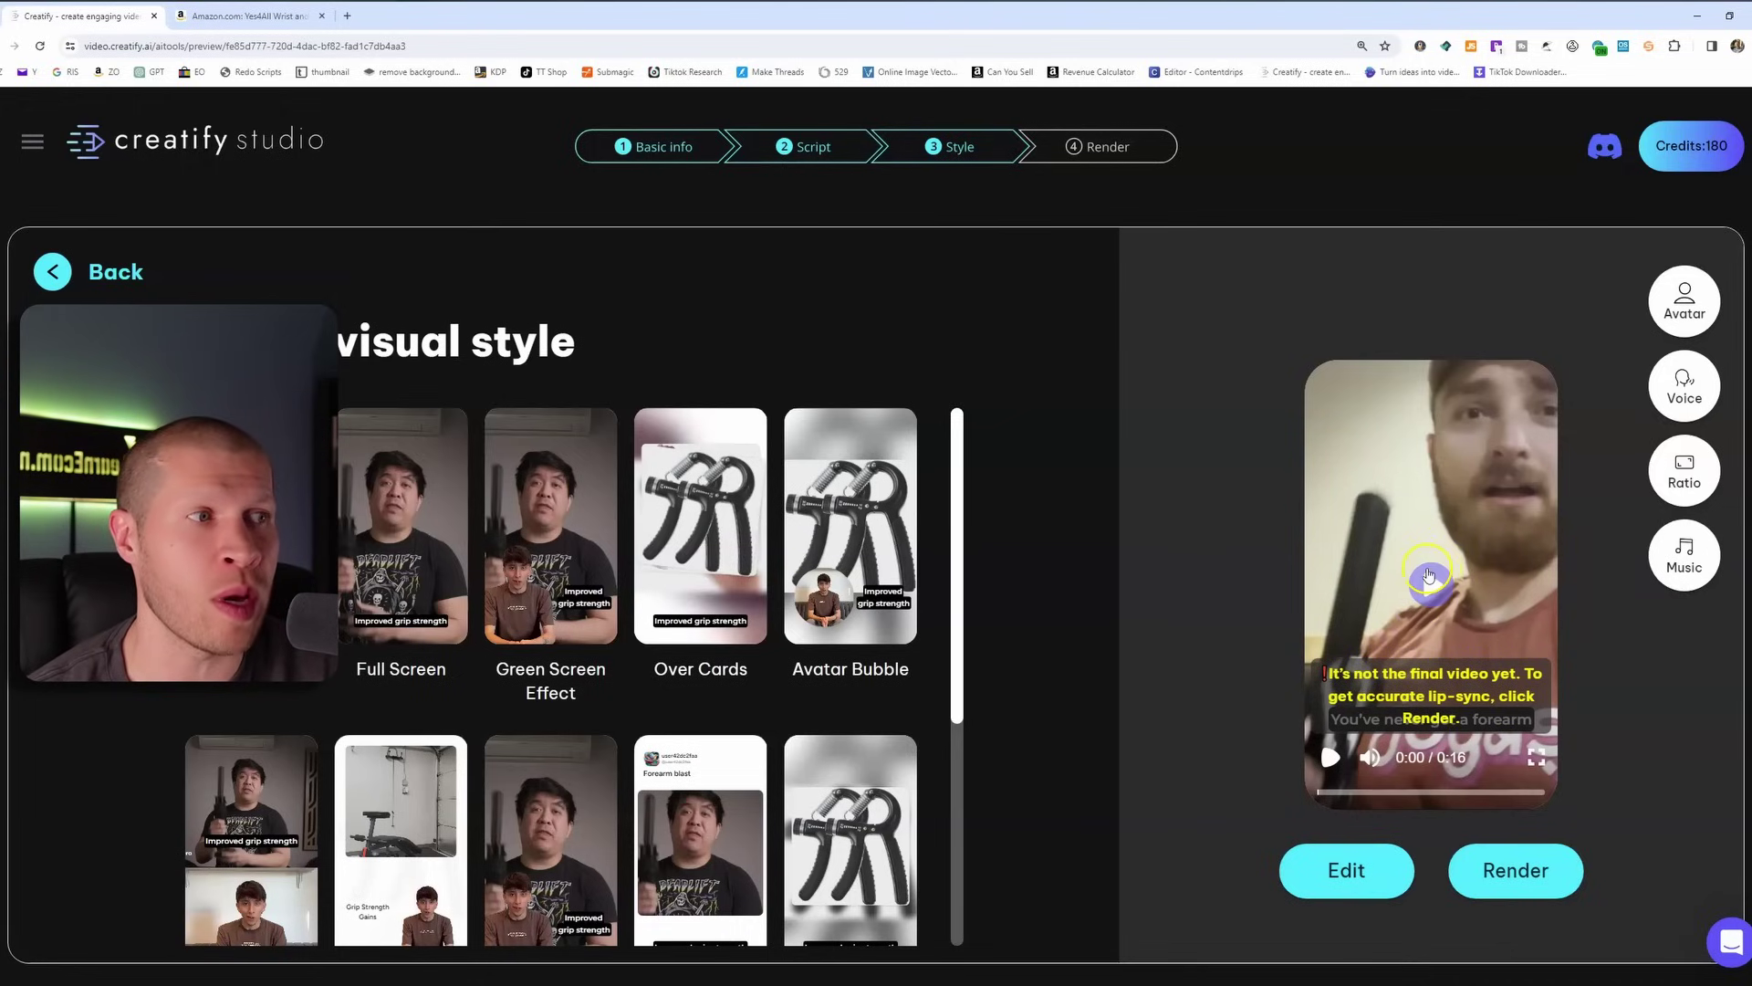
left_click(1430, 582)
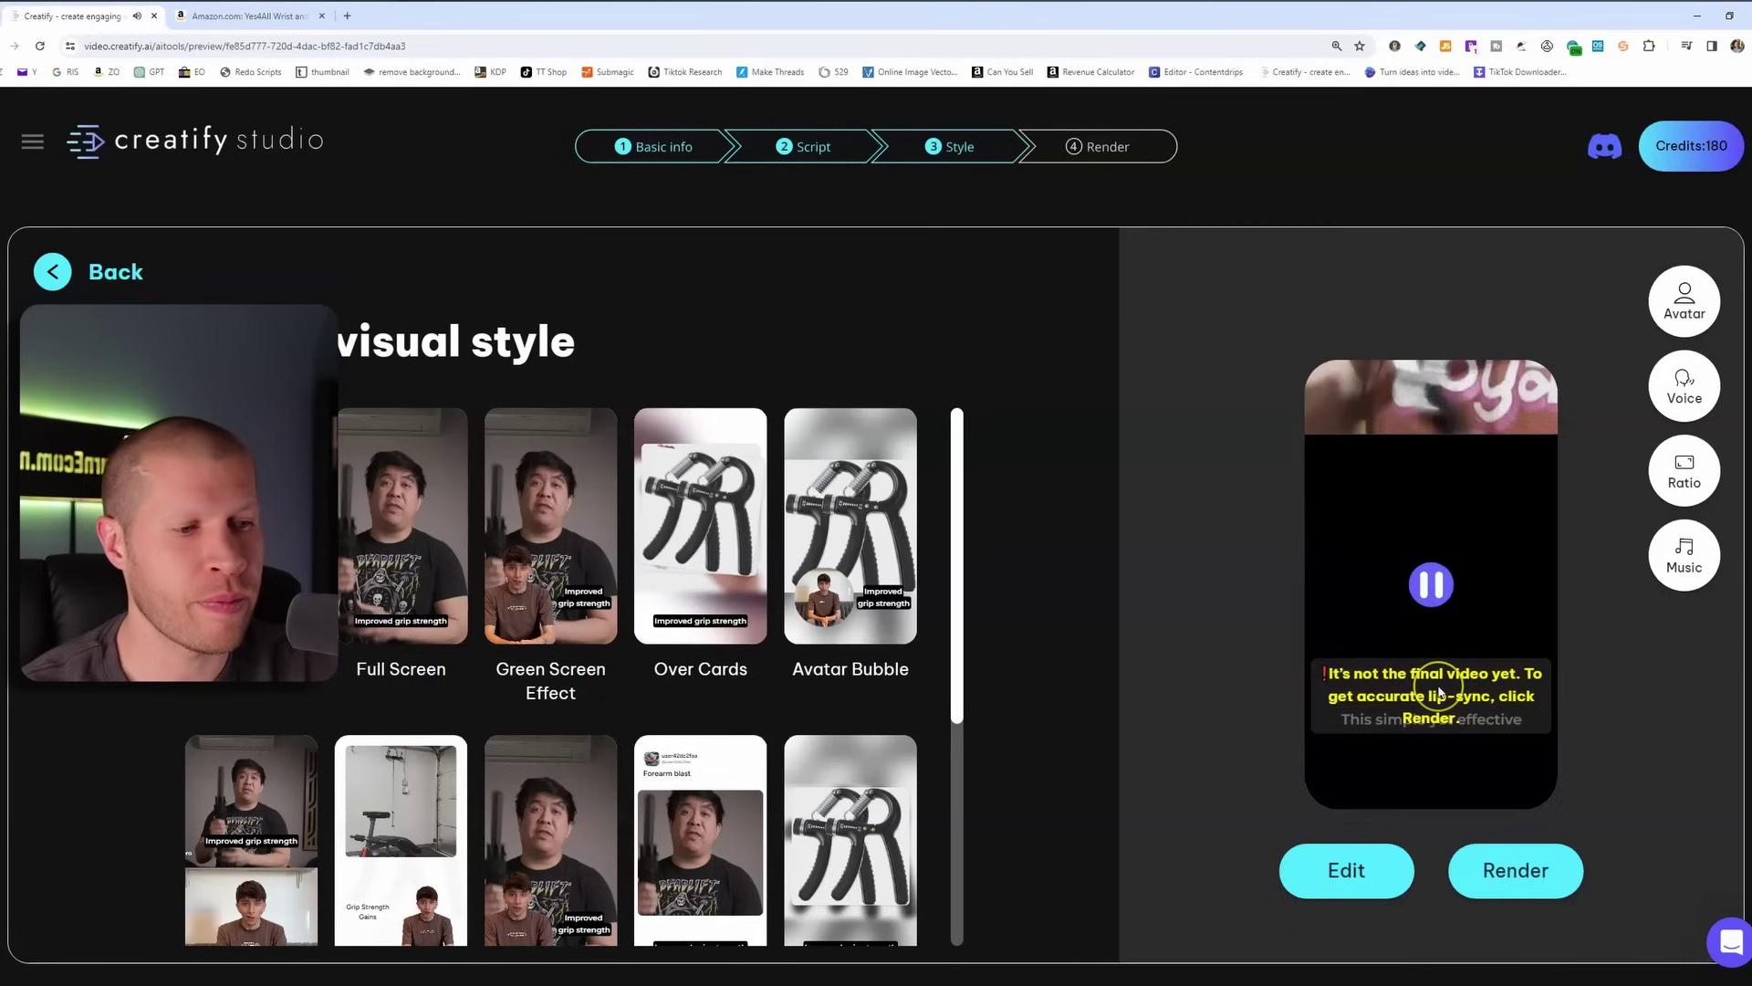
key("XF86AudioRaiseVolume")
key("XF86AudioRaiseVolume")
key("XF86AudioRaiseVolume")
key("XF86AudioRaiseVolume")
key("XF86AudioRaiseVolume")
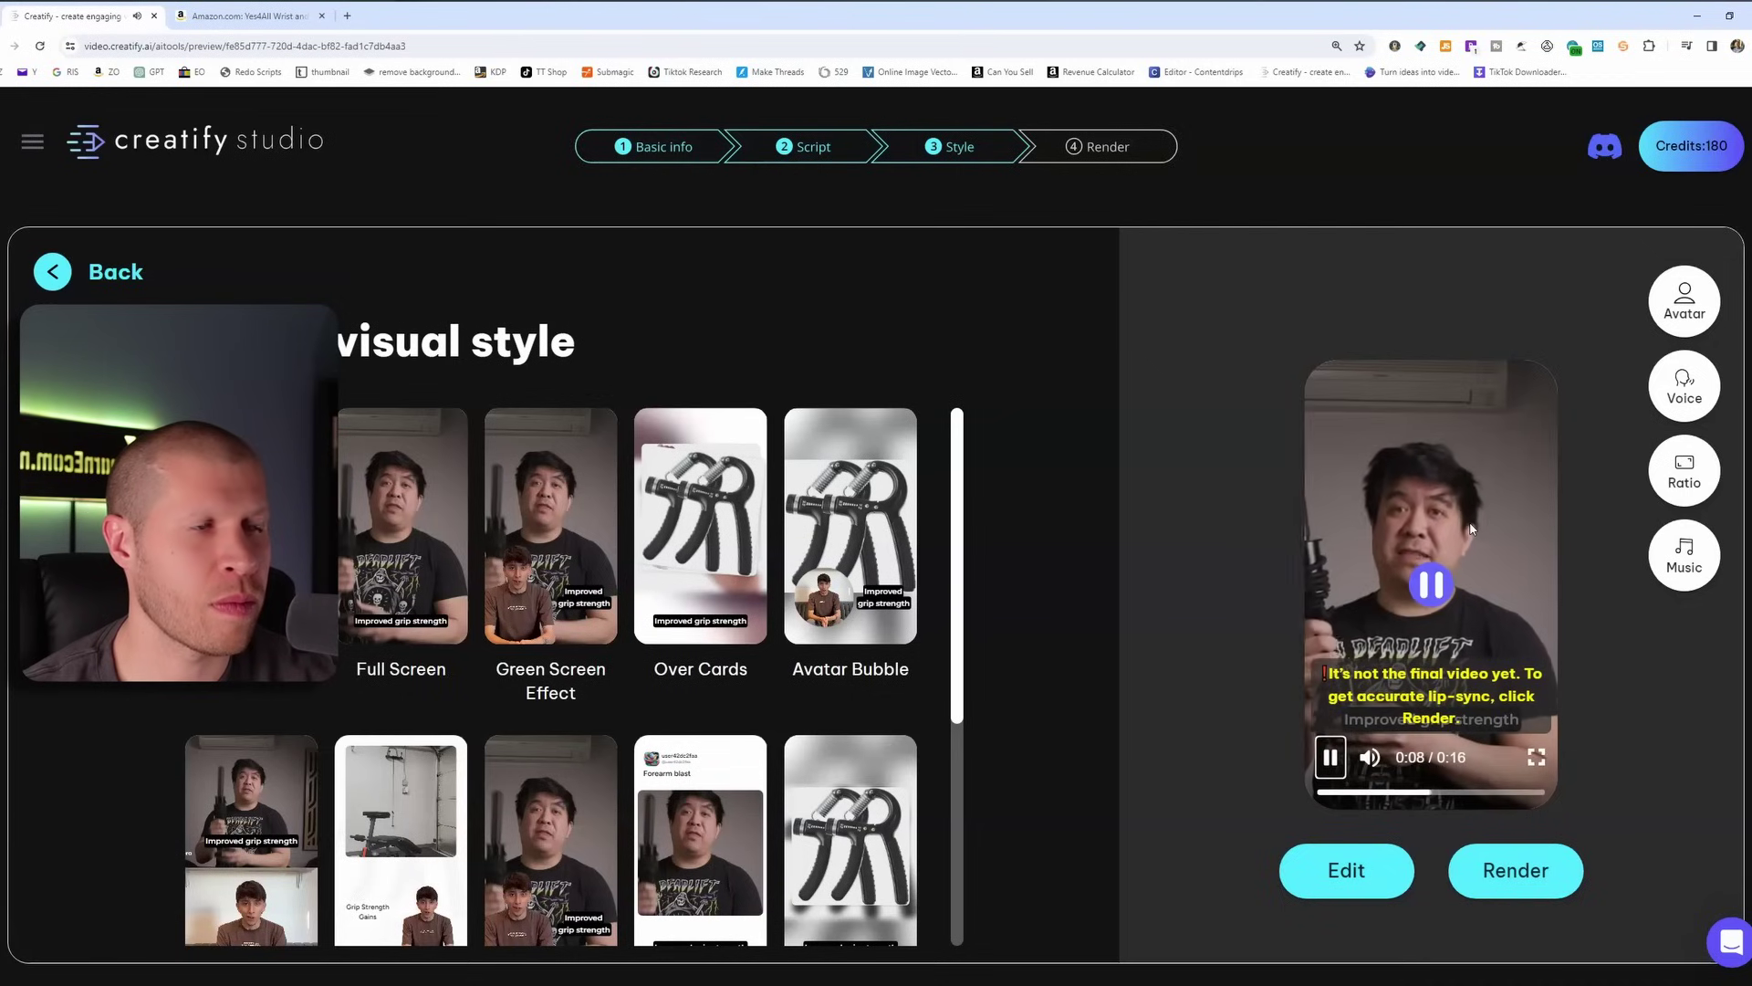
left_click(1422, 594)
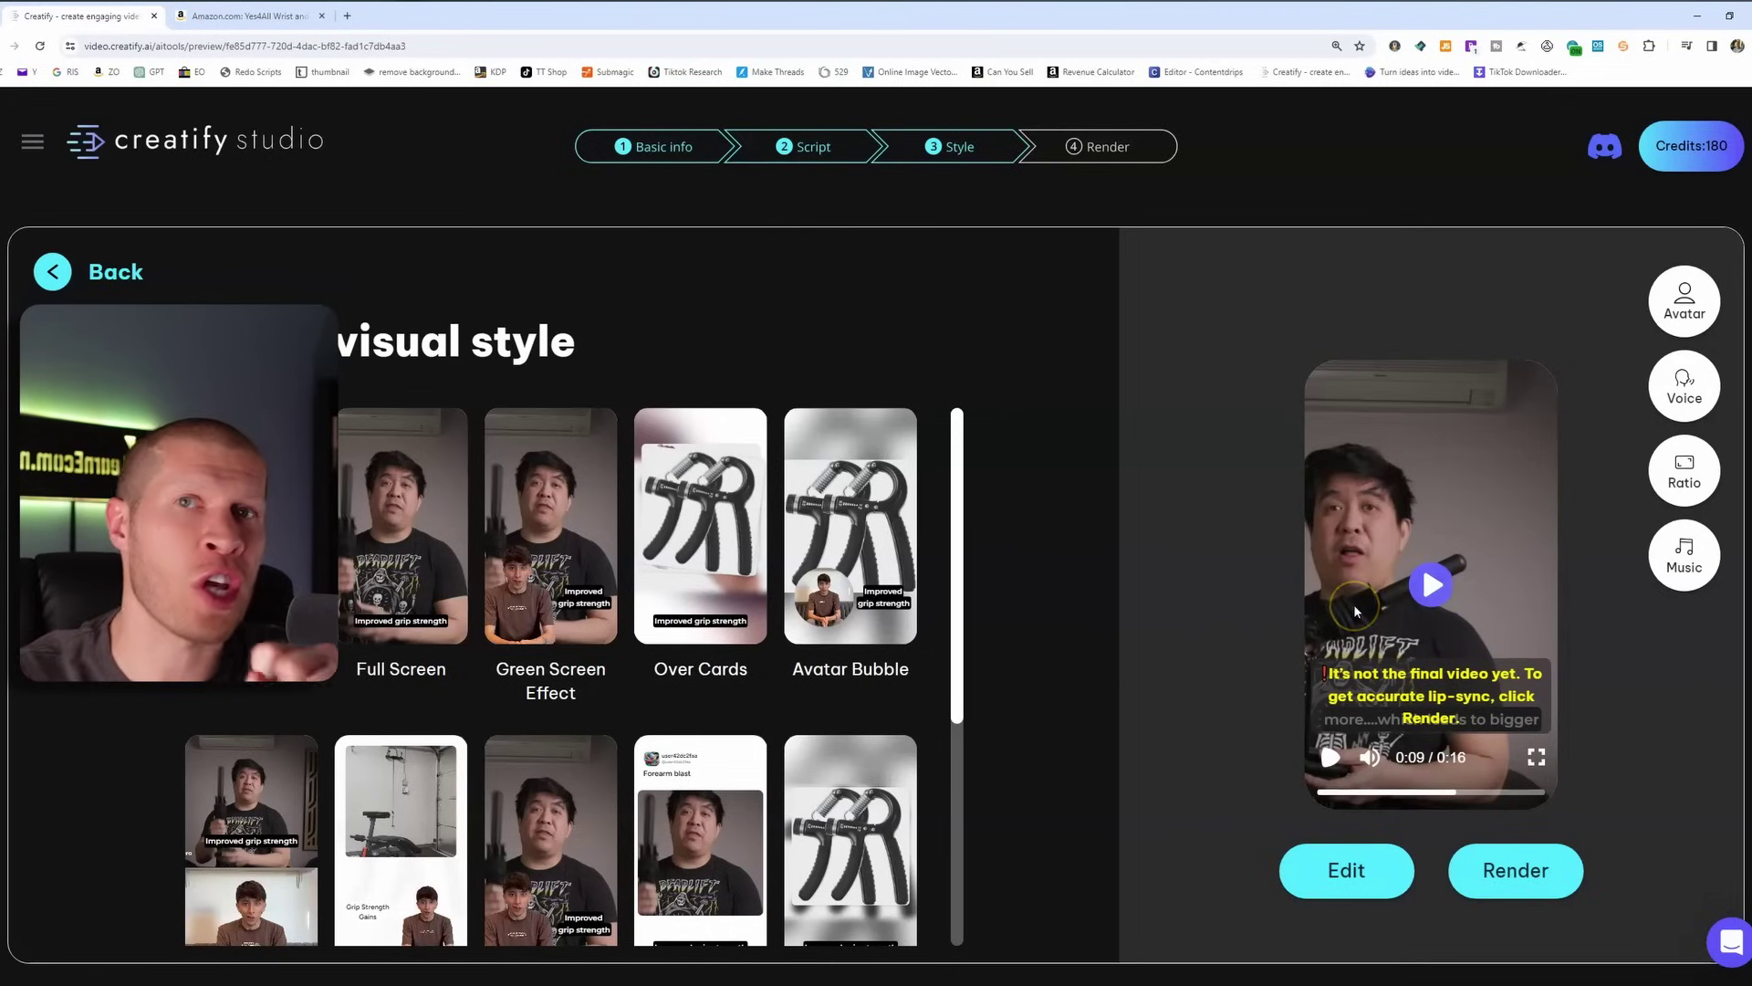
left_click(1430, 586)
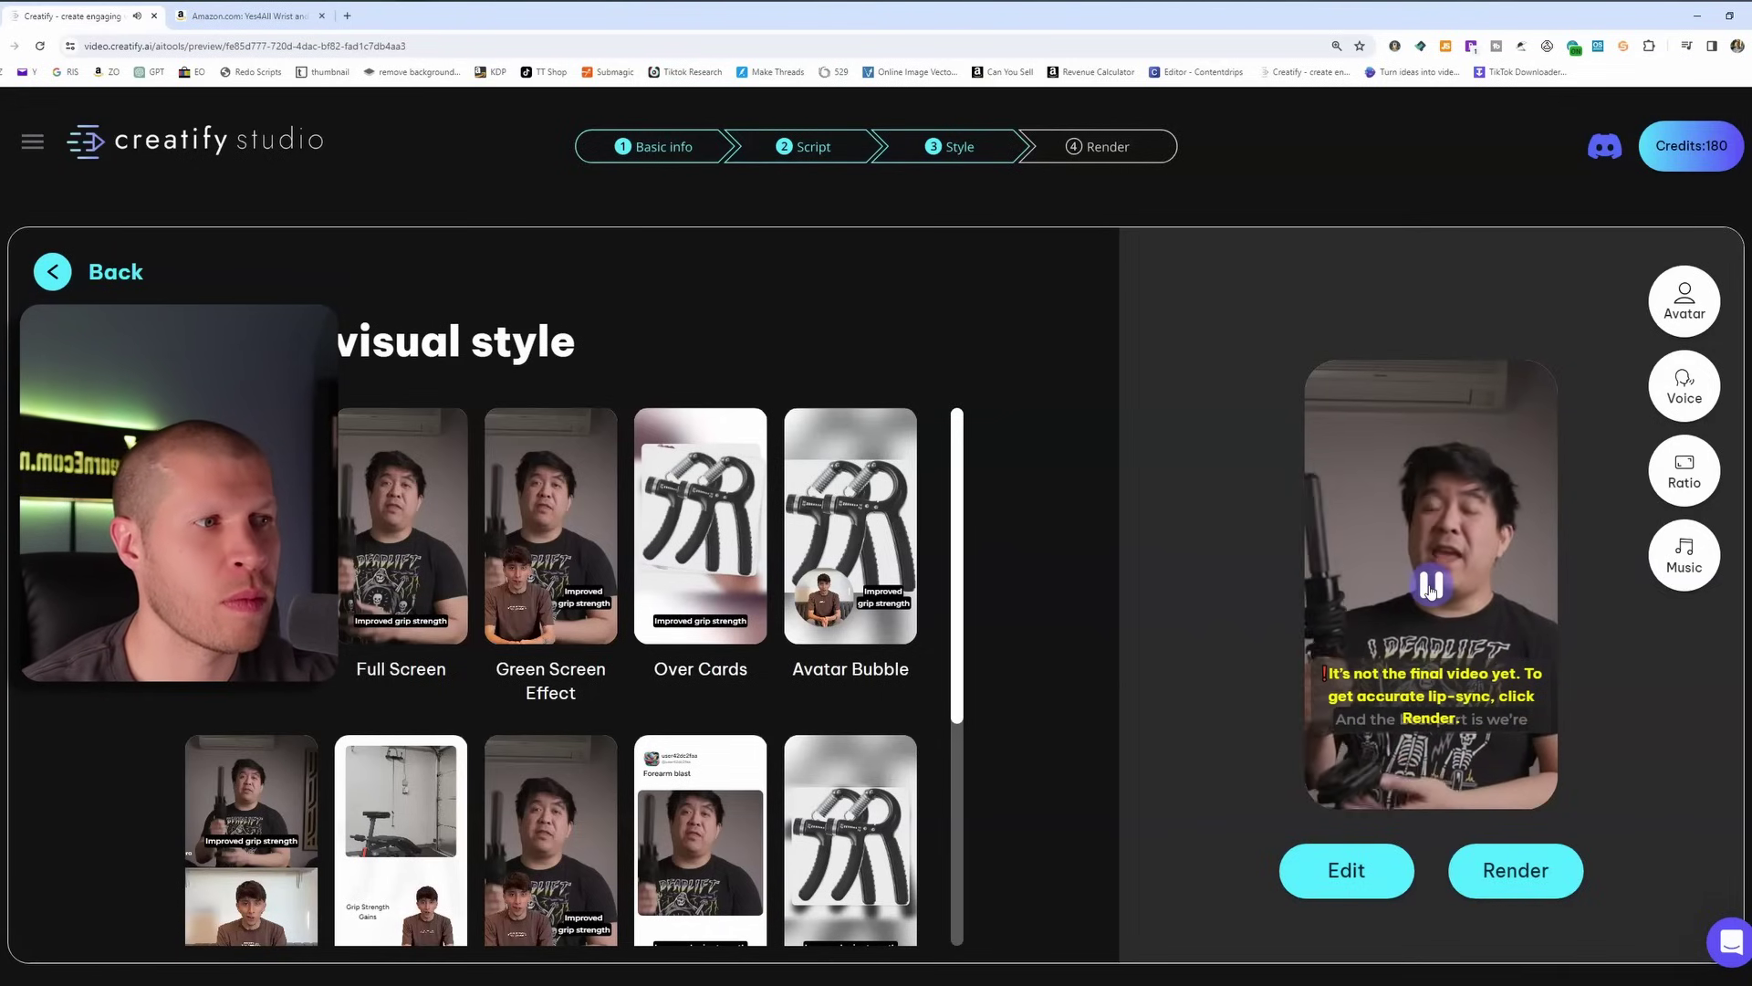
left_click(1431, 586)
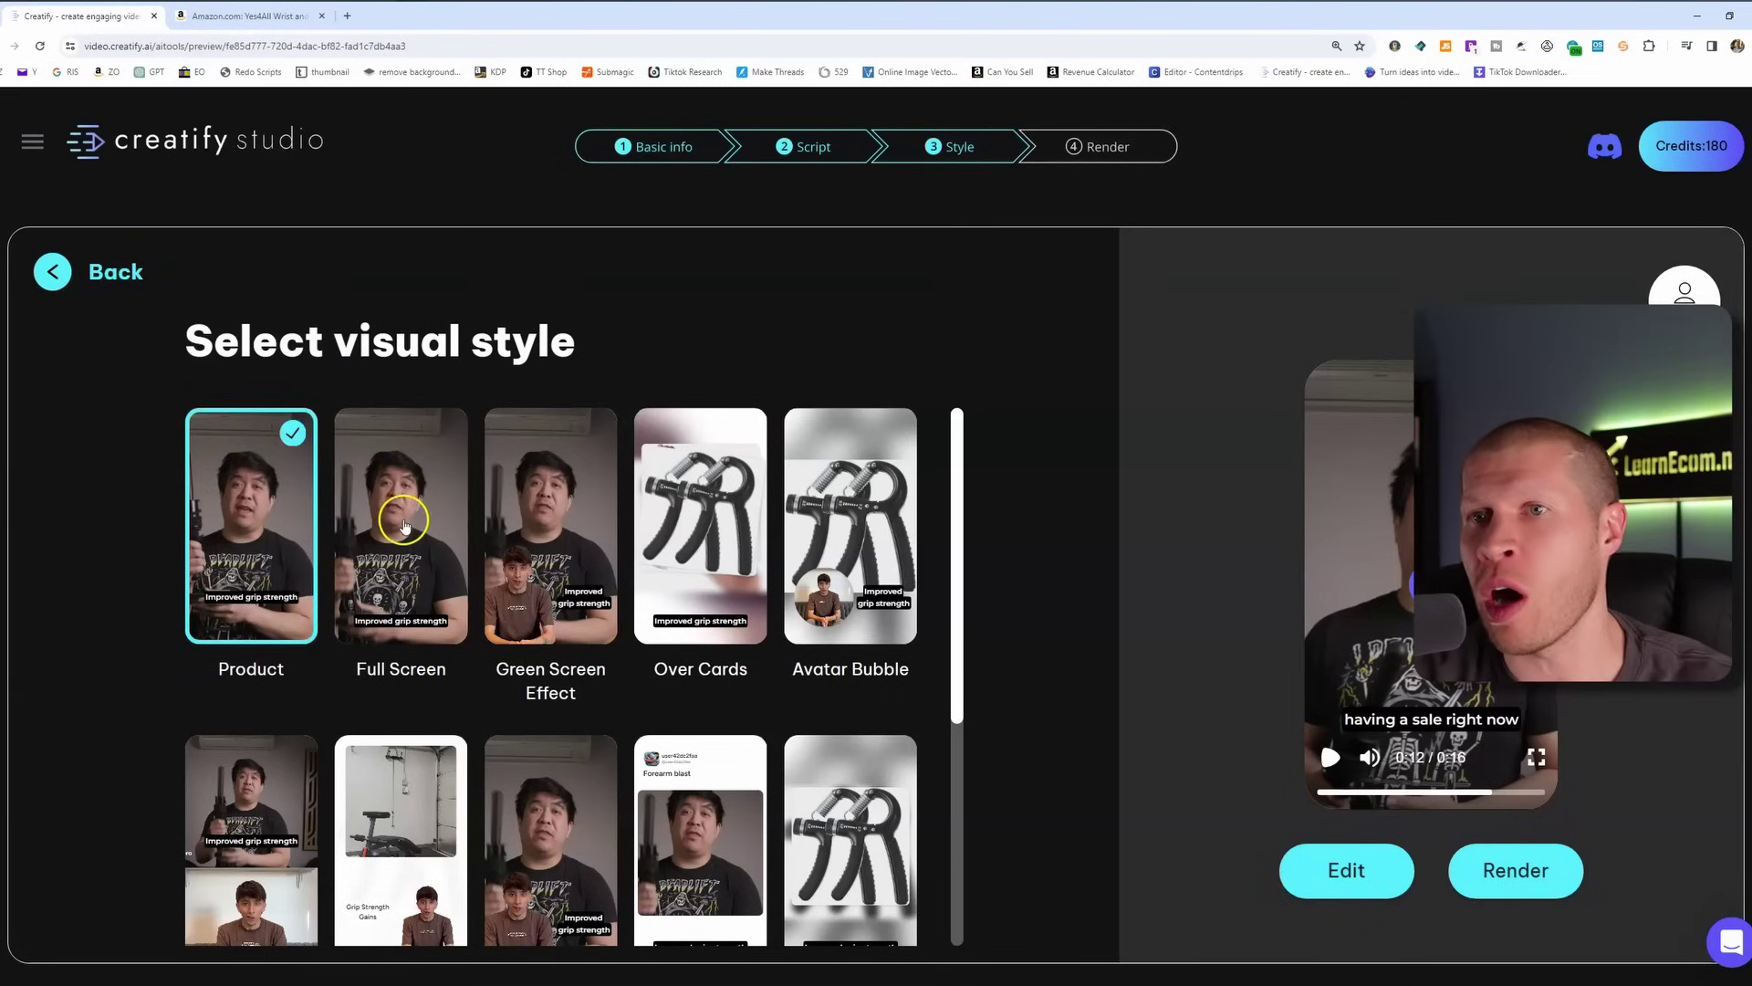
Choose the Green Screen Effect visual style and play the beginning of its preview
left_click(566, 519)
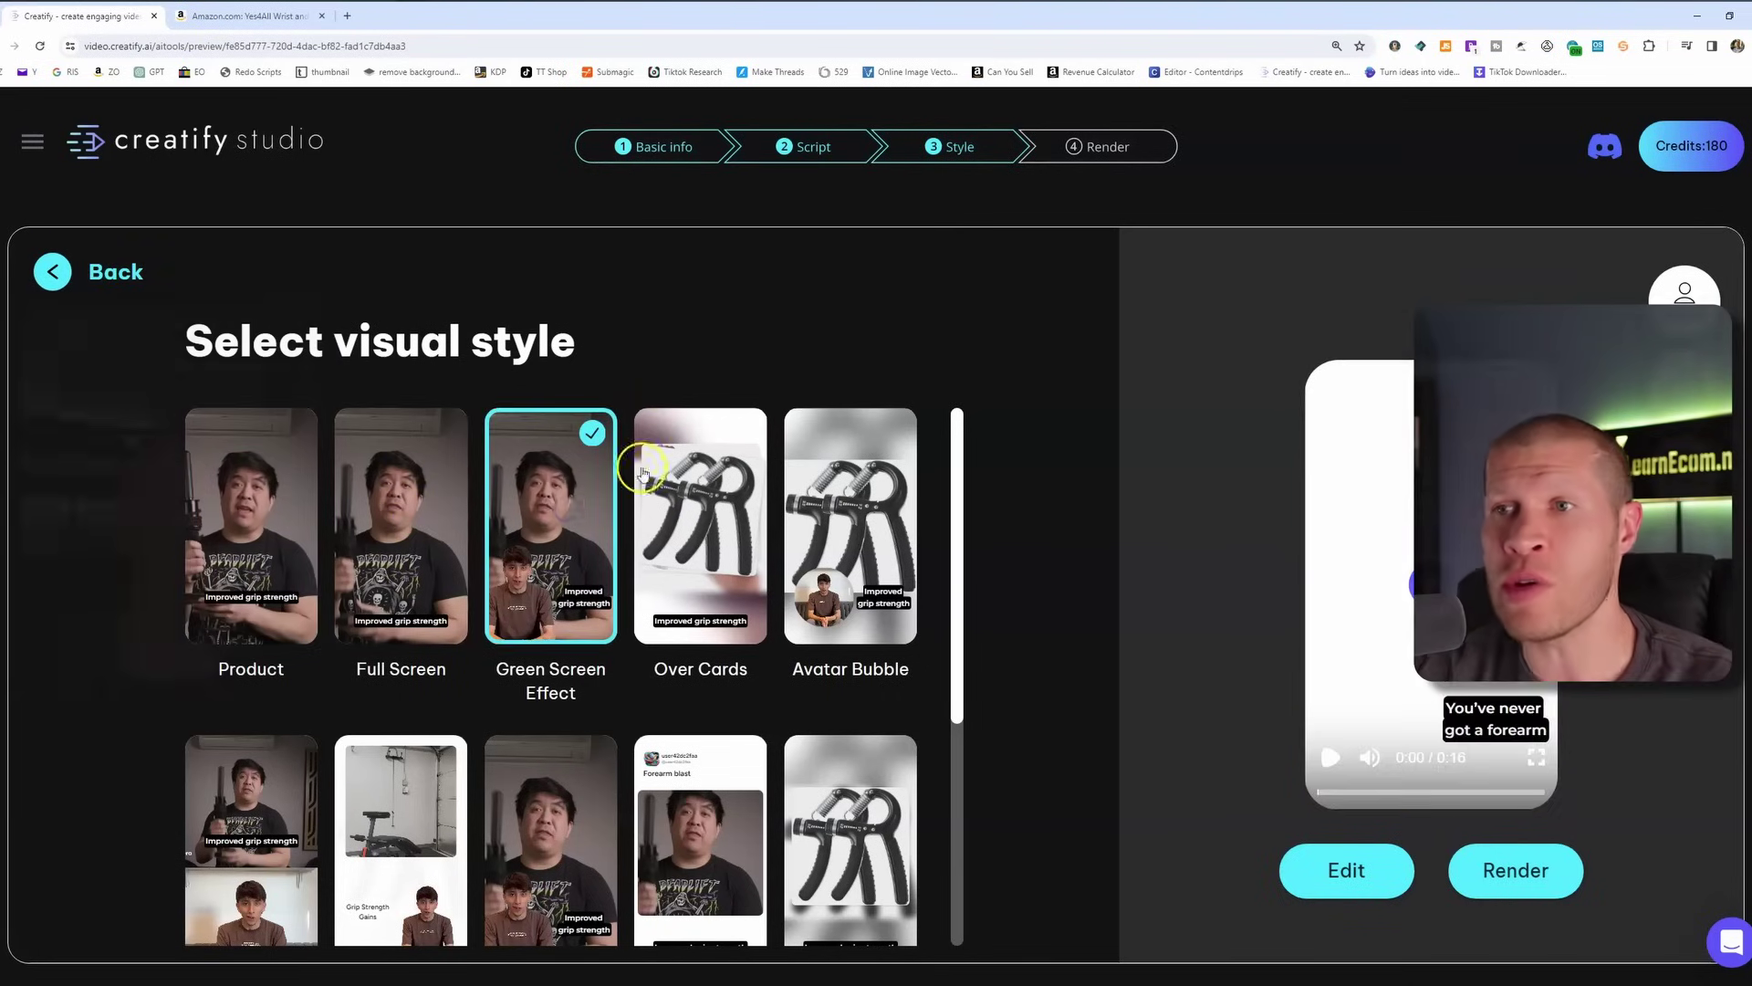
left_click(1423, 589)
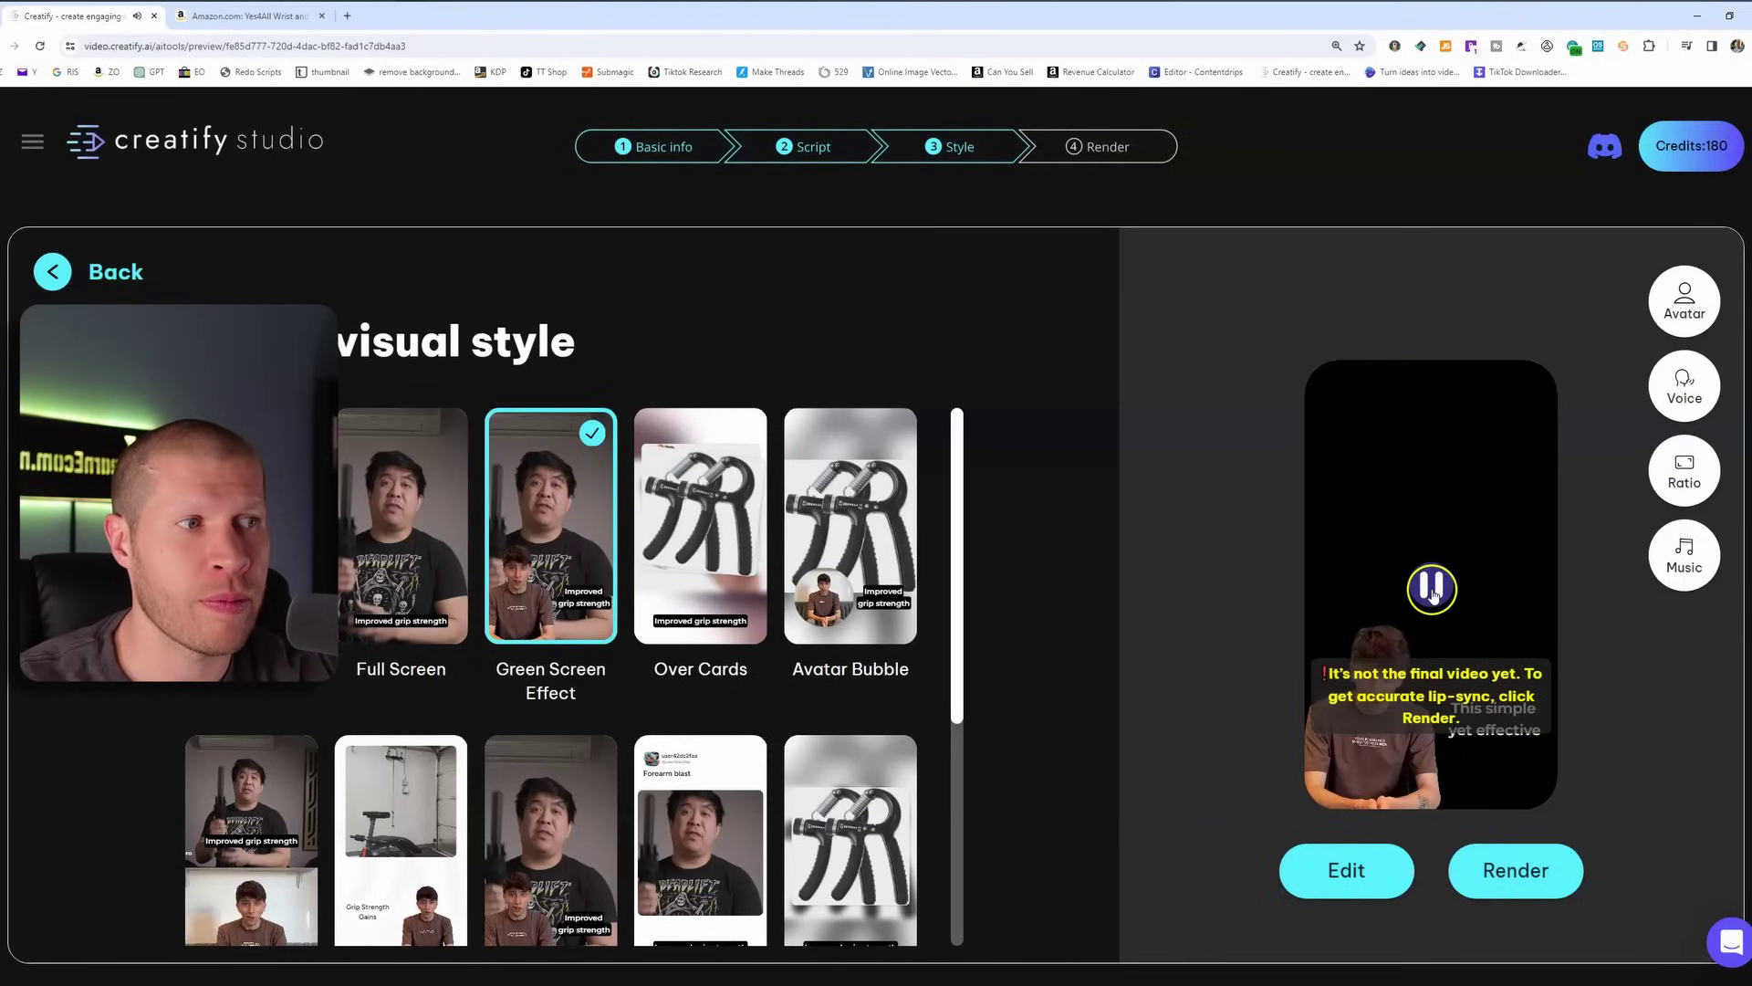
left_click(1432, 703)
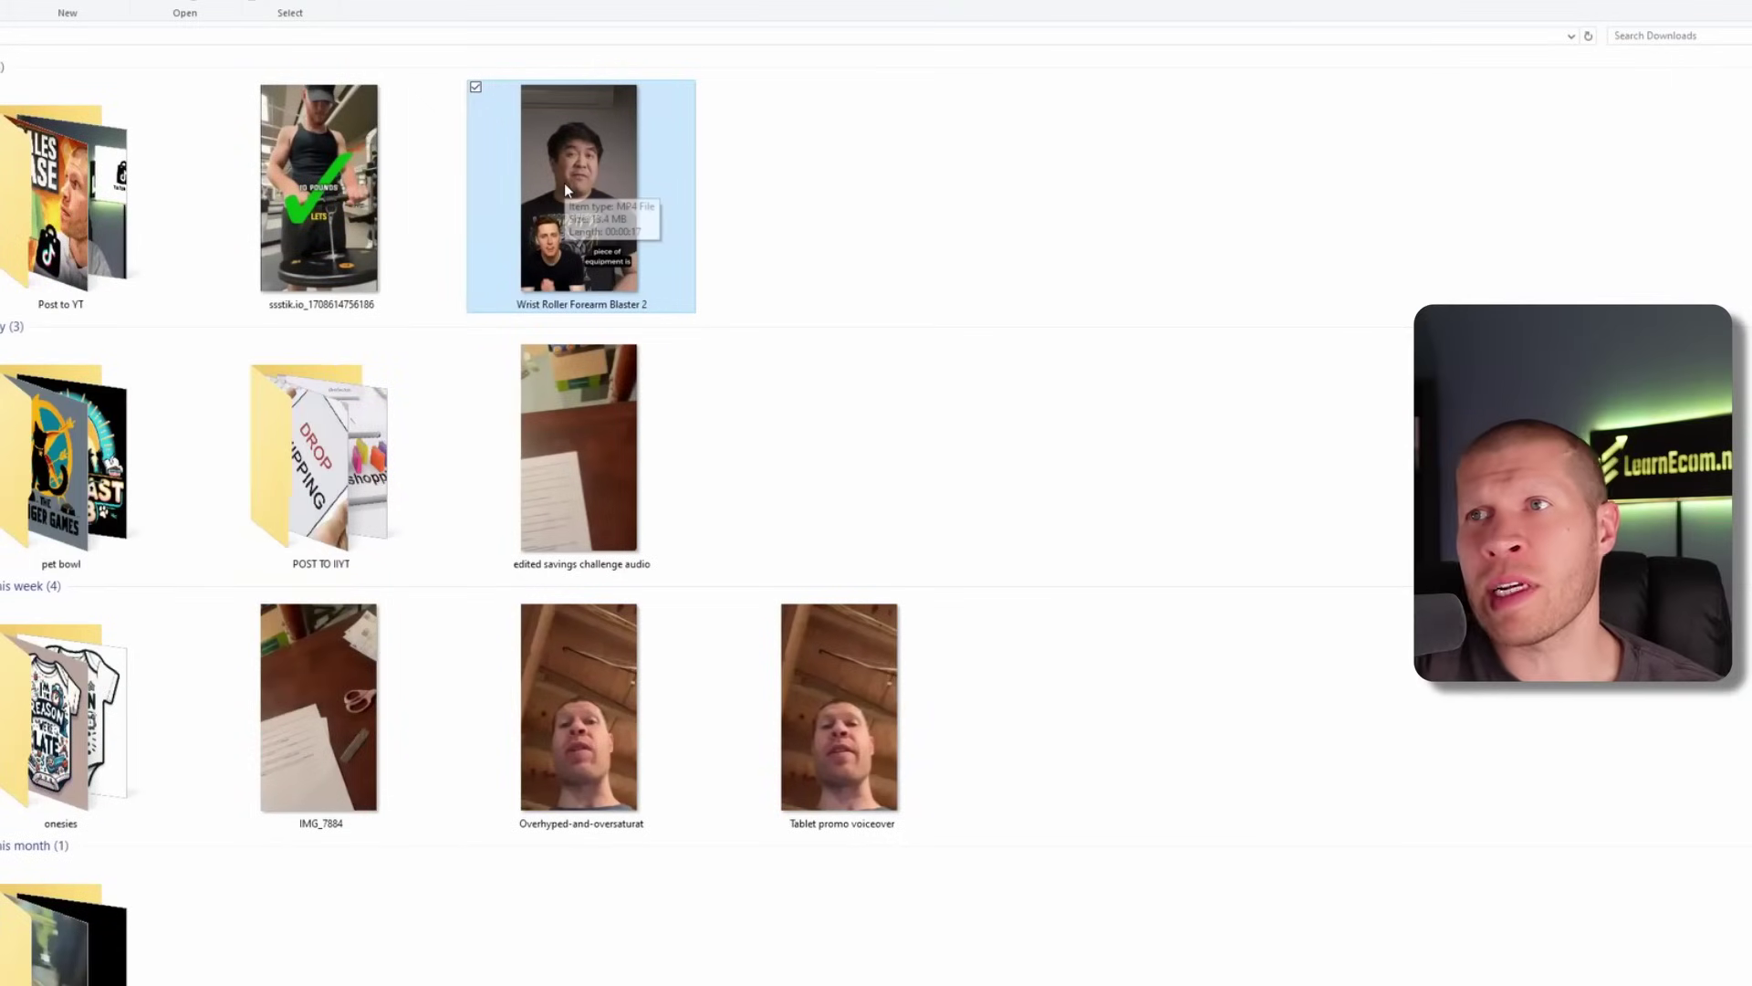
Watch the finished video Wrist Roller Forearm Blaster 2 from the Downloads folder, then close it and return to Creatify
double_click(567, 186)
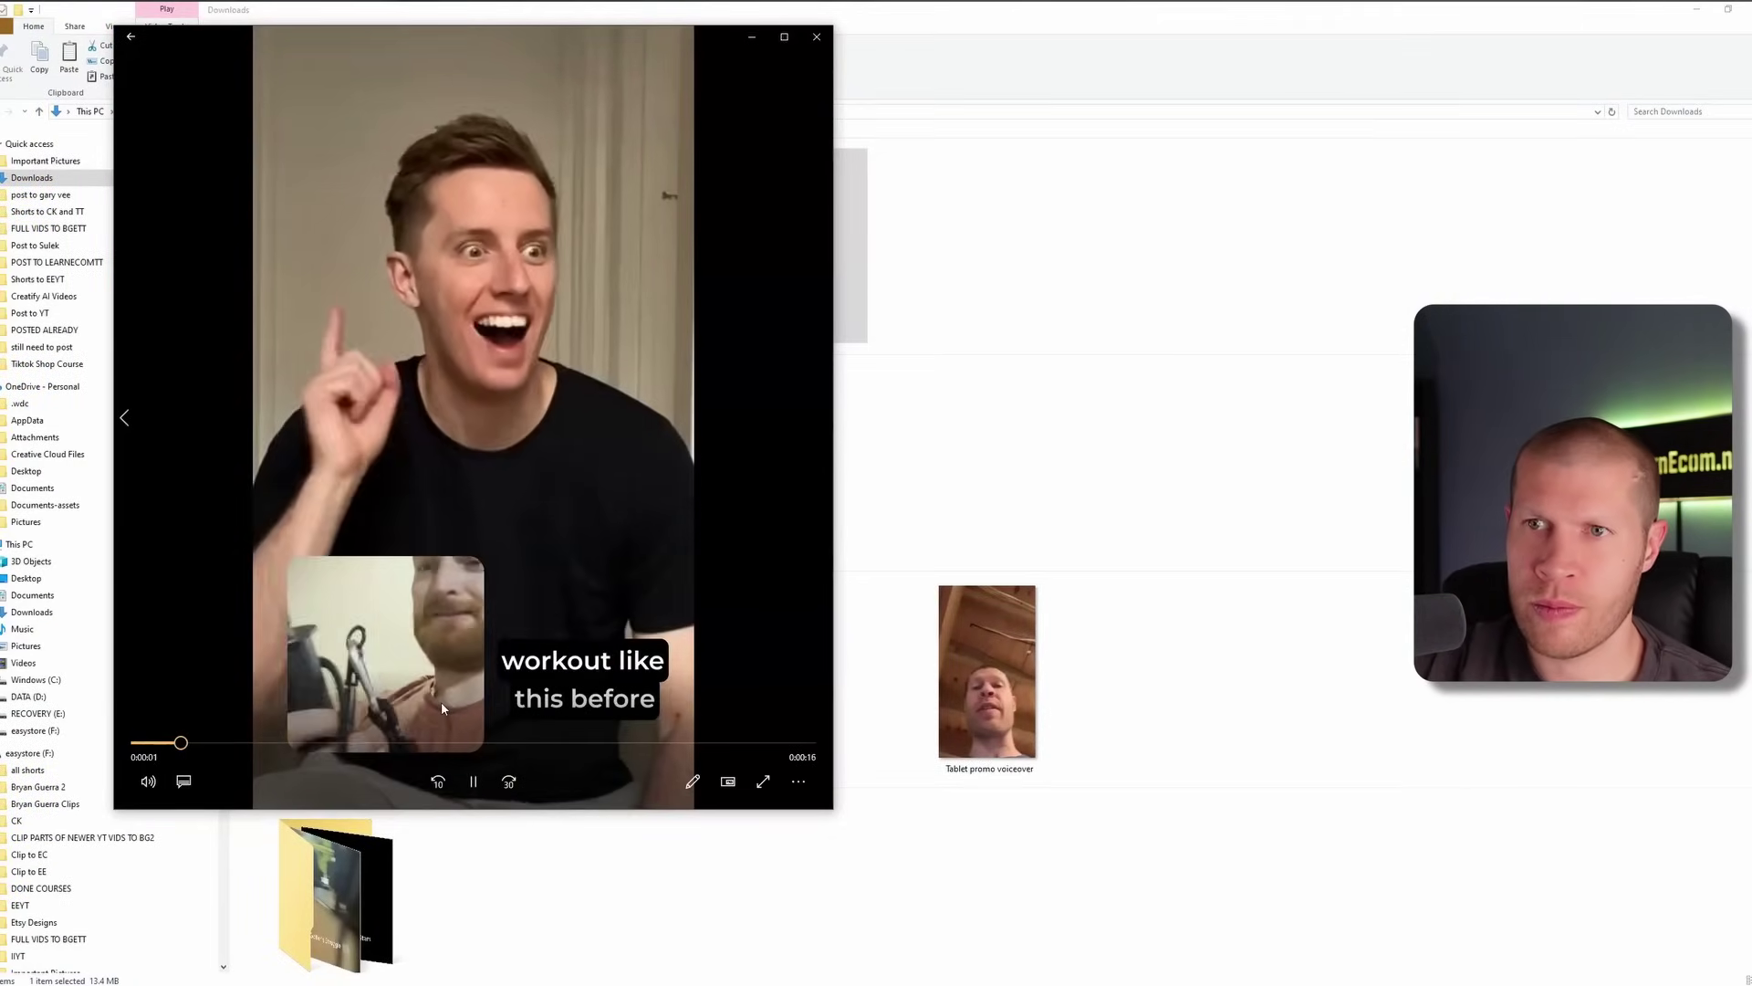
key("XF86AudioLowerVolume")
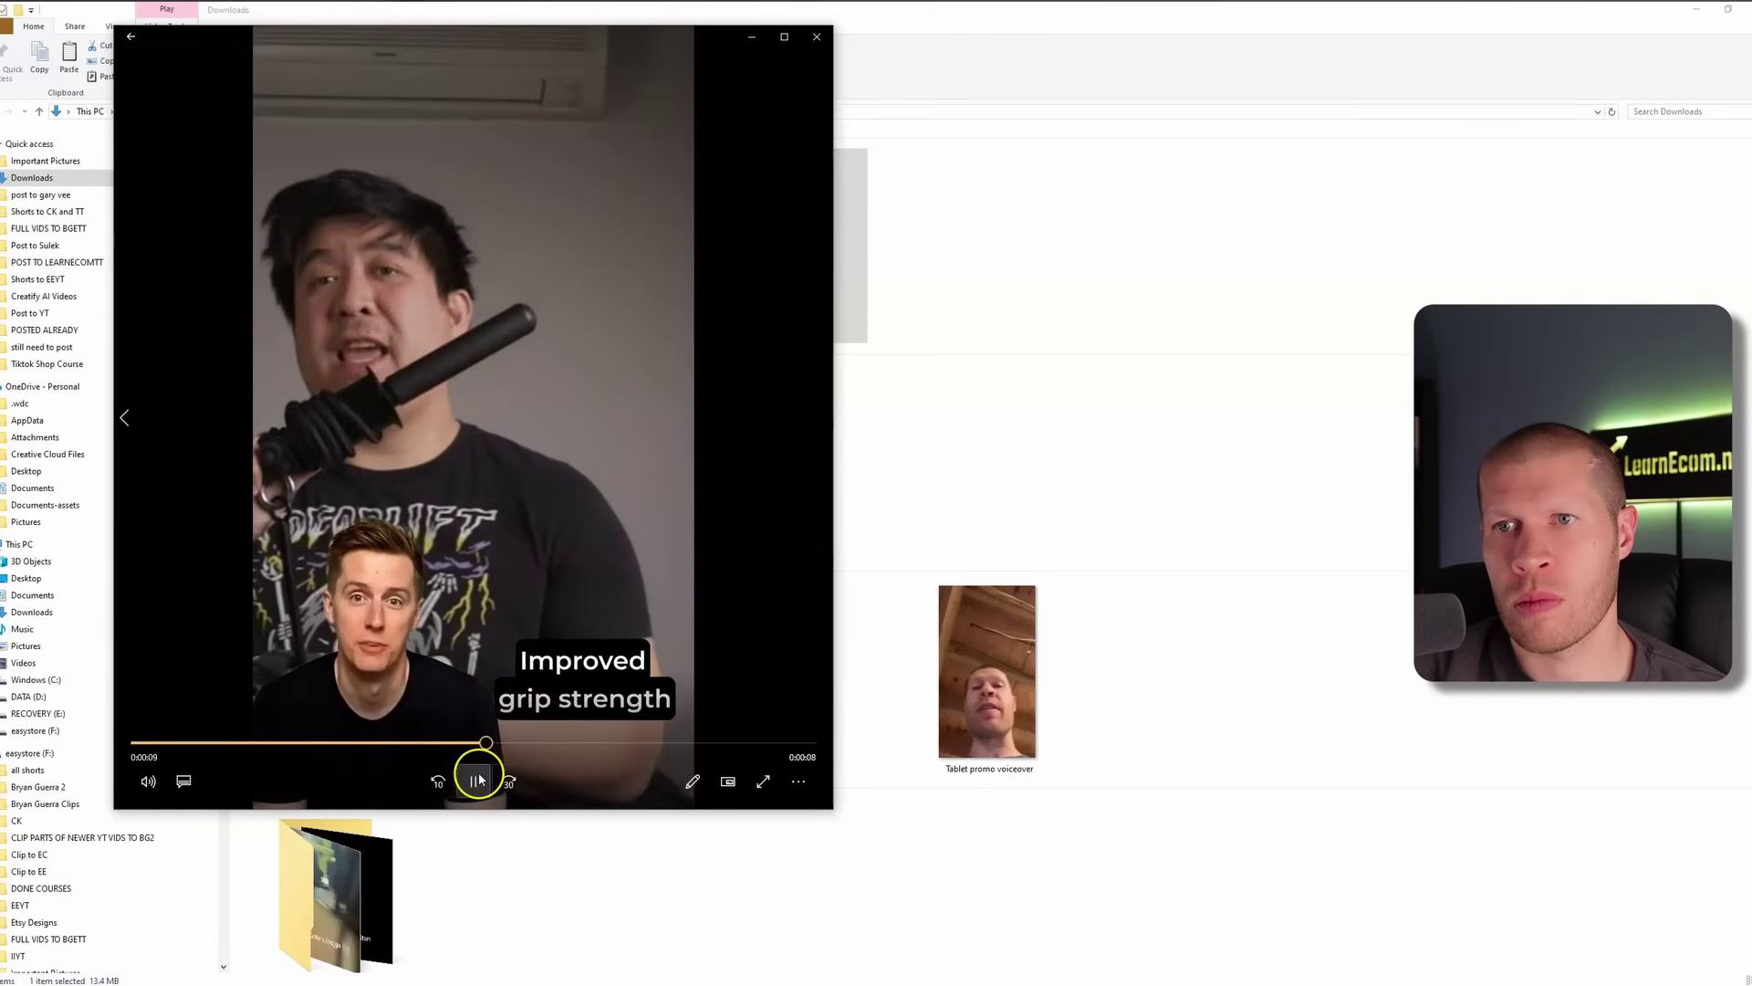
left_click(817, 37)
left_click(949, 179)
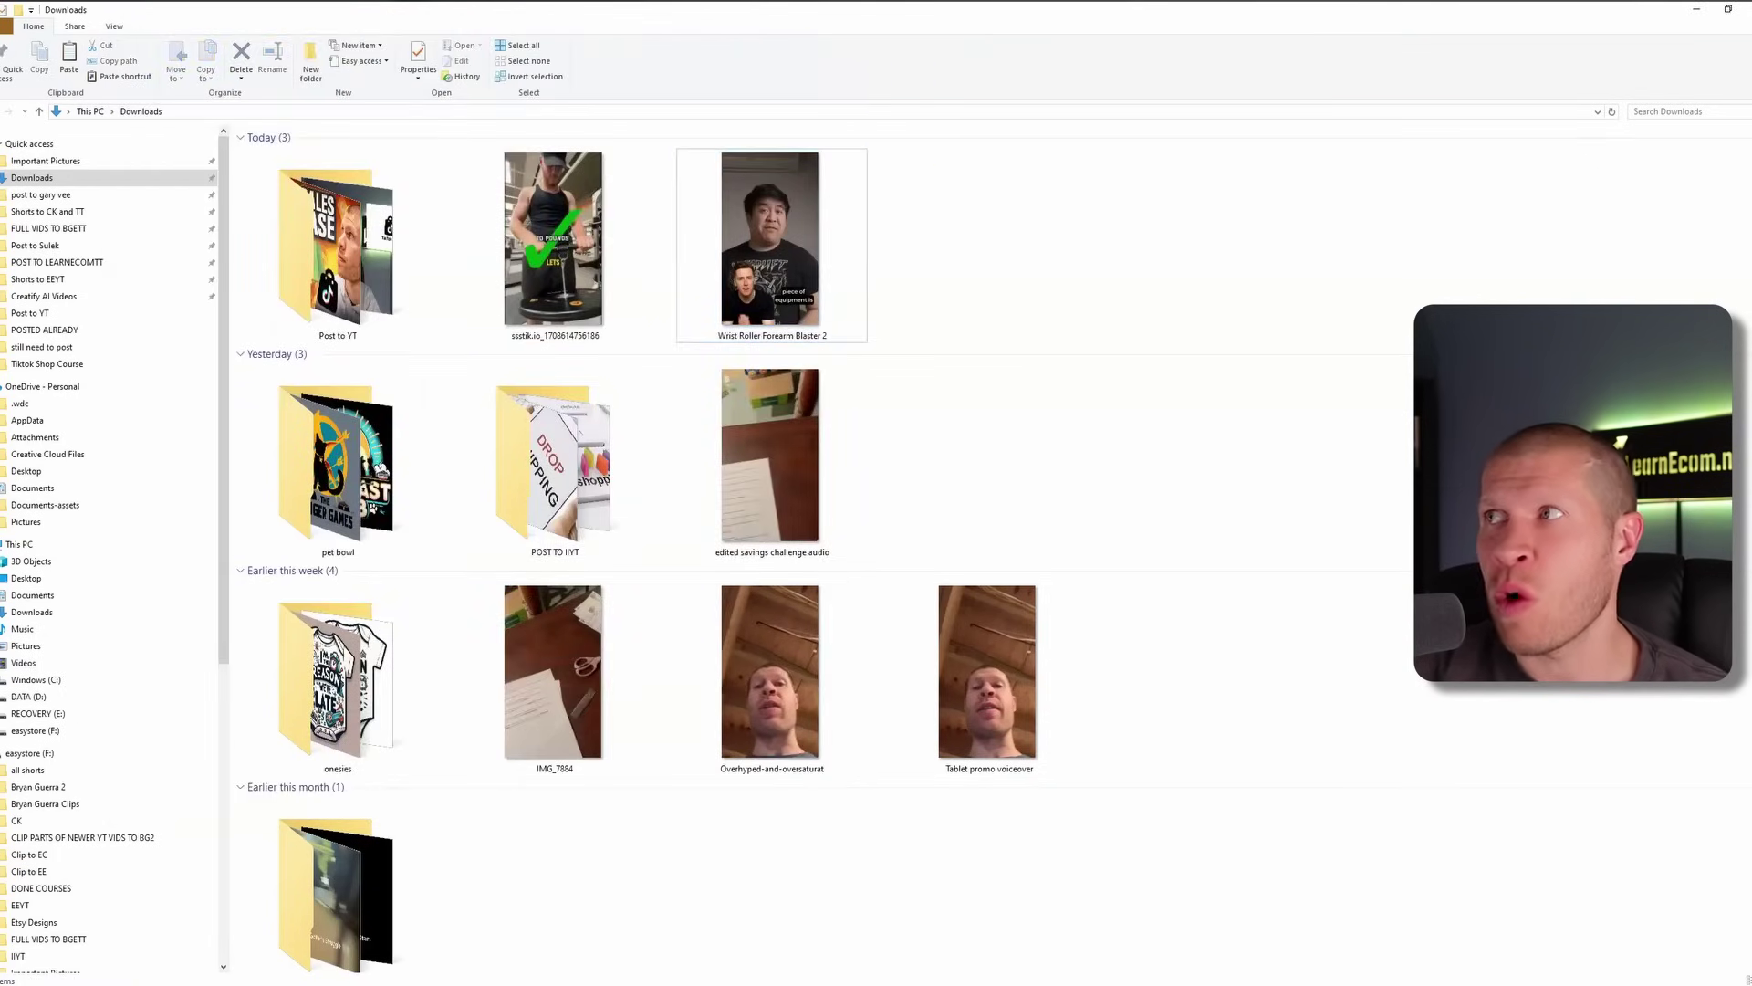
left_click(1739, 9)
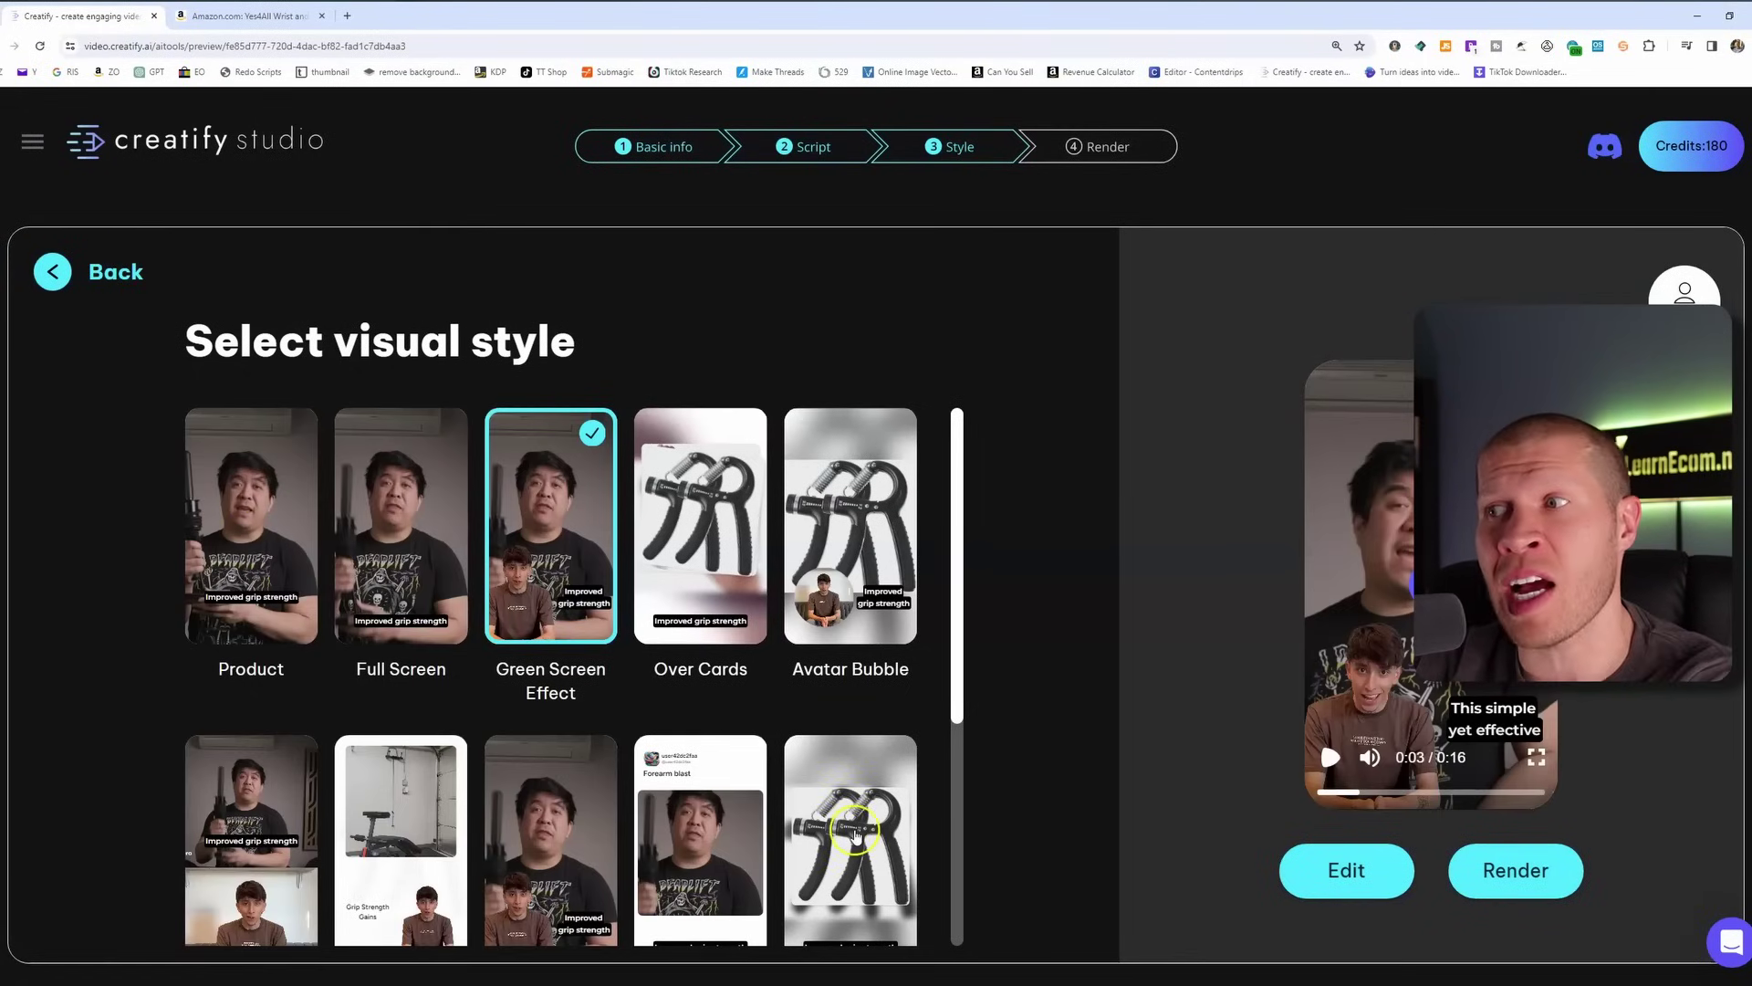
Go back to the product media and preview two of the video clips that have black thumbnails
left_click(92, 273)
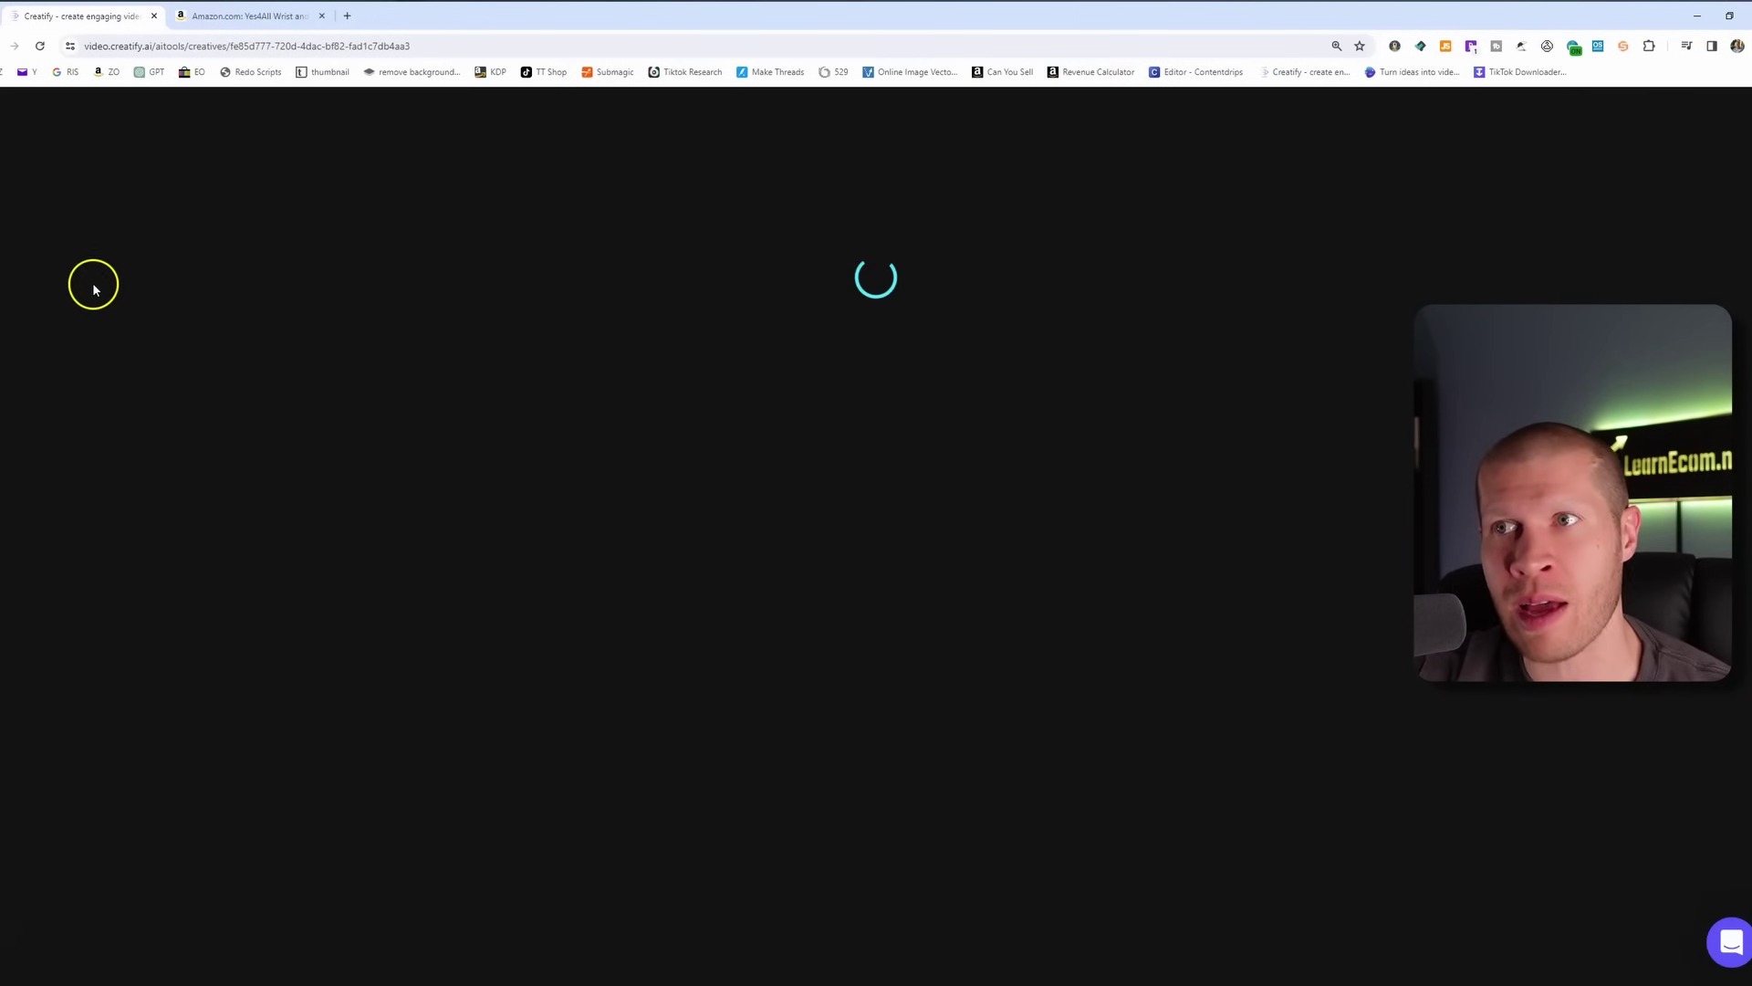
left_click(465, 589)
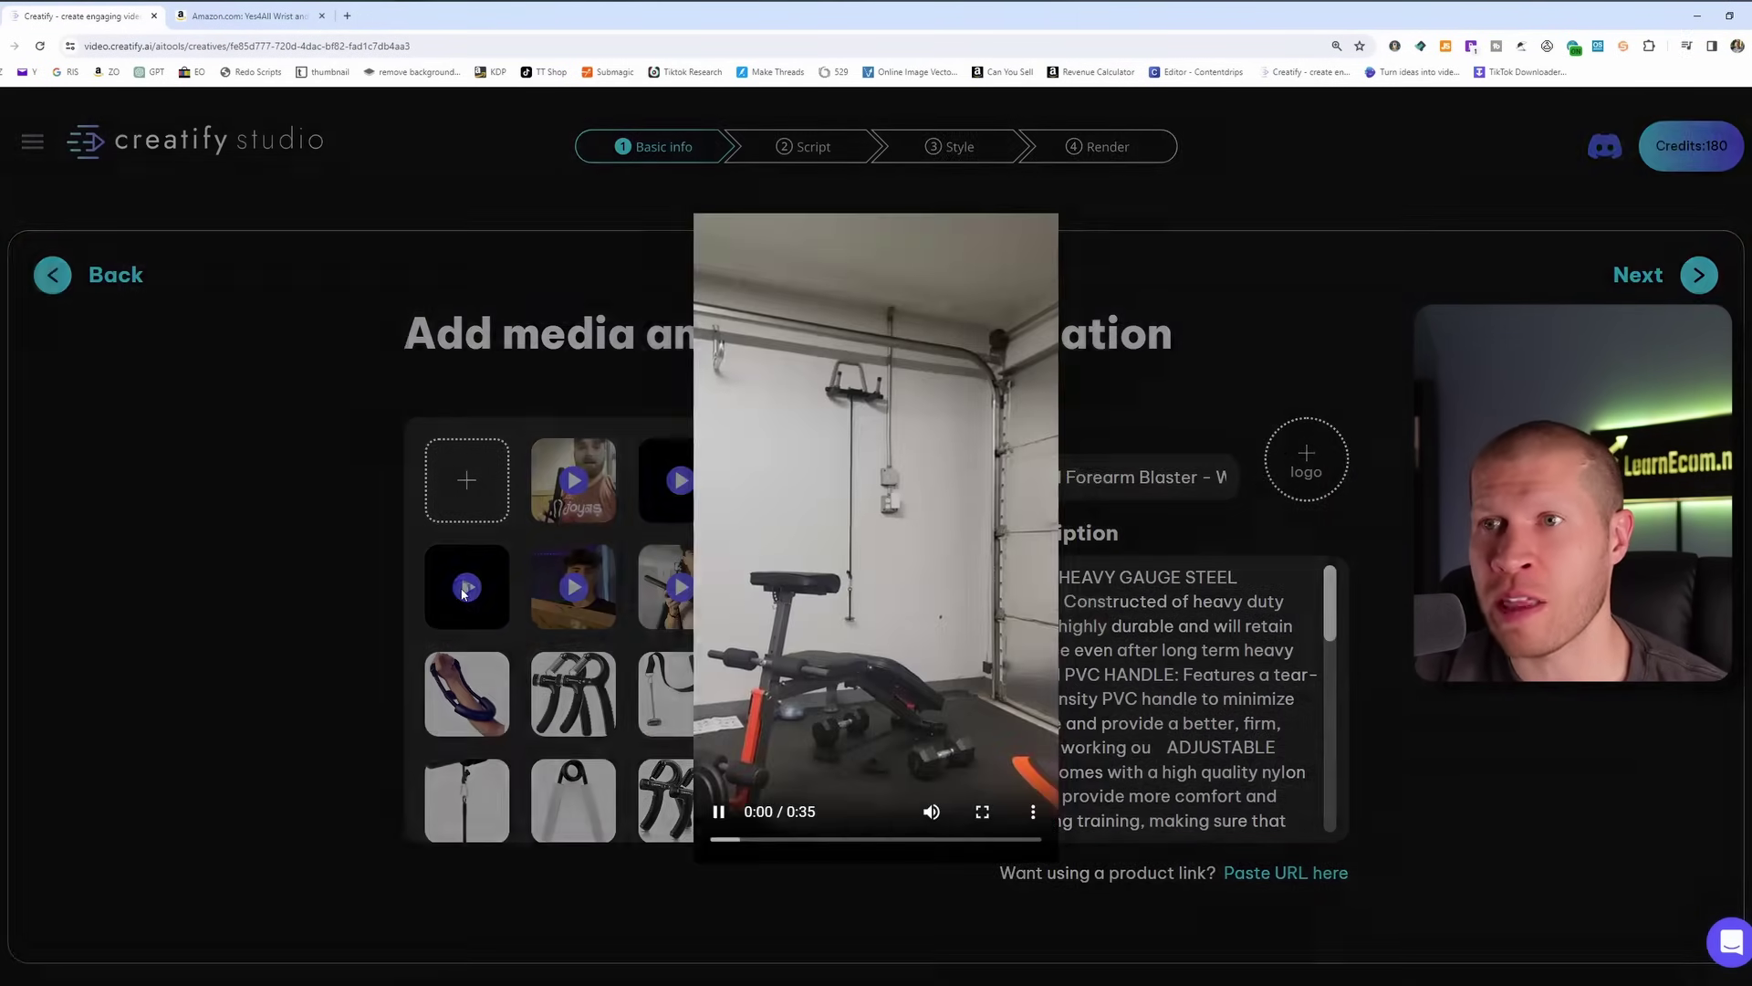
left_click(728, 539)
left_click(680, 485)
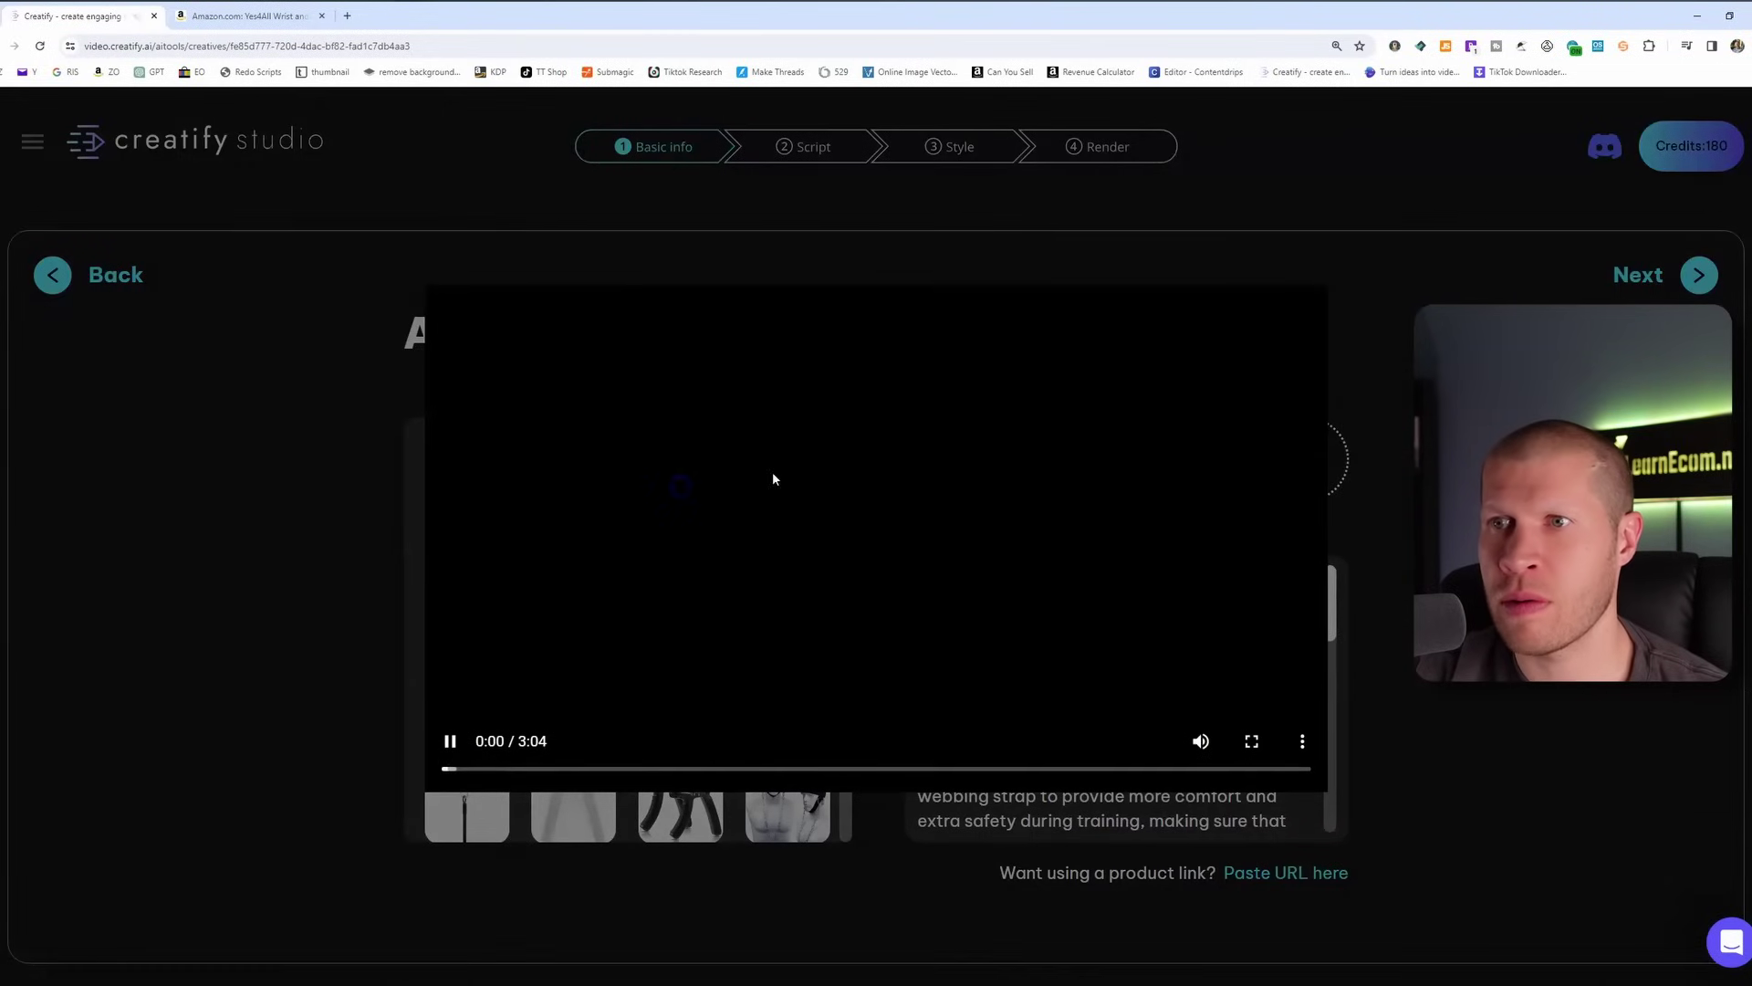
left_click(360, 332)
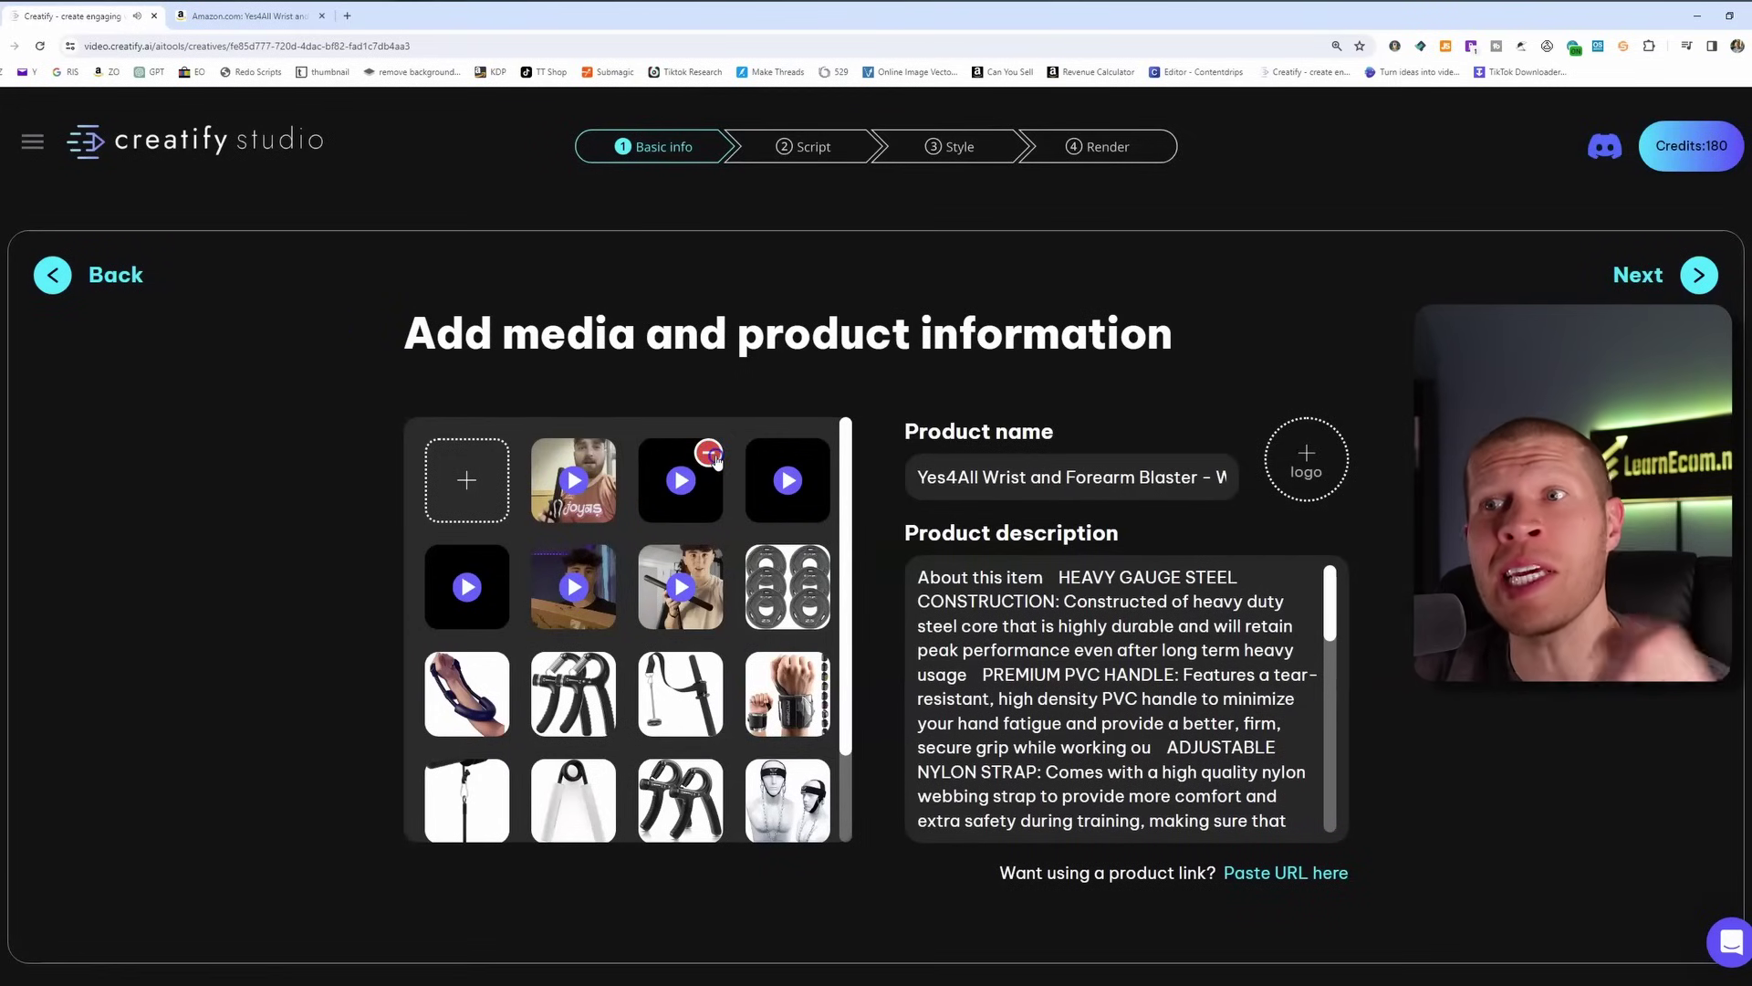
Remove the first black-thumbnail video clip and the still images from the product media, then continue to the video settings
left_click(711, 456)
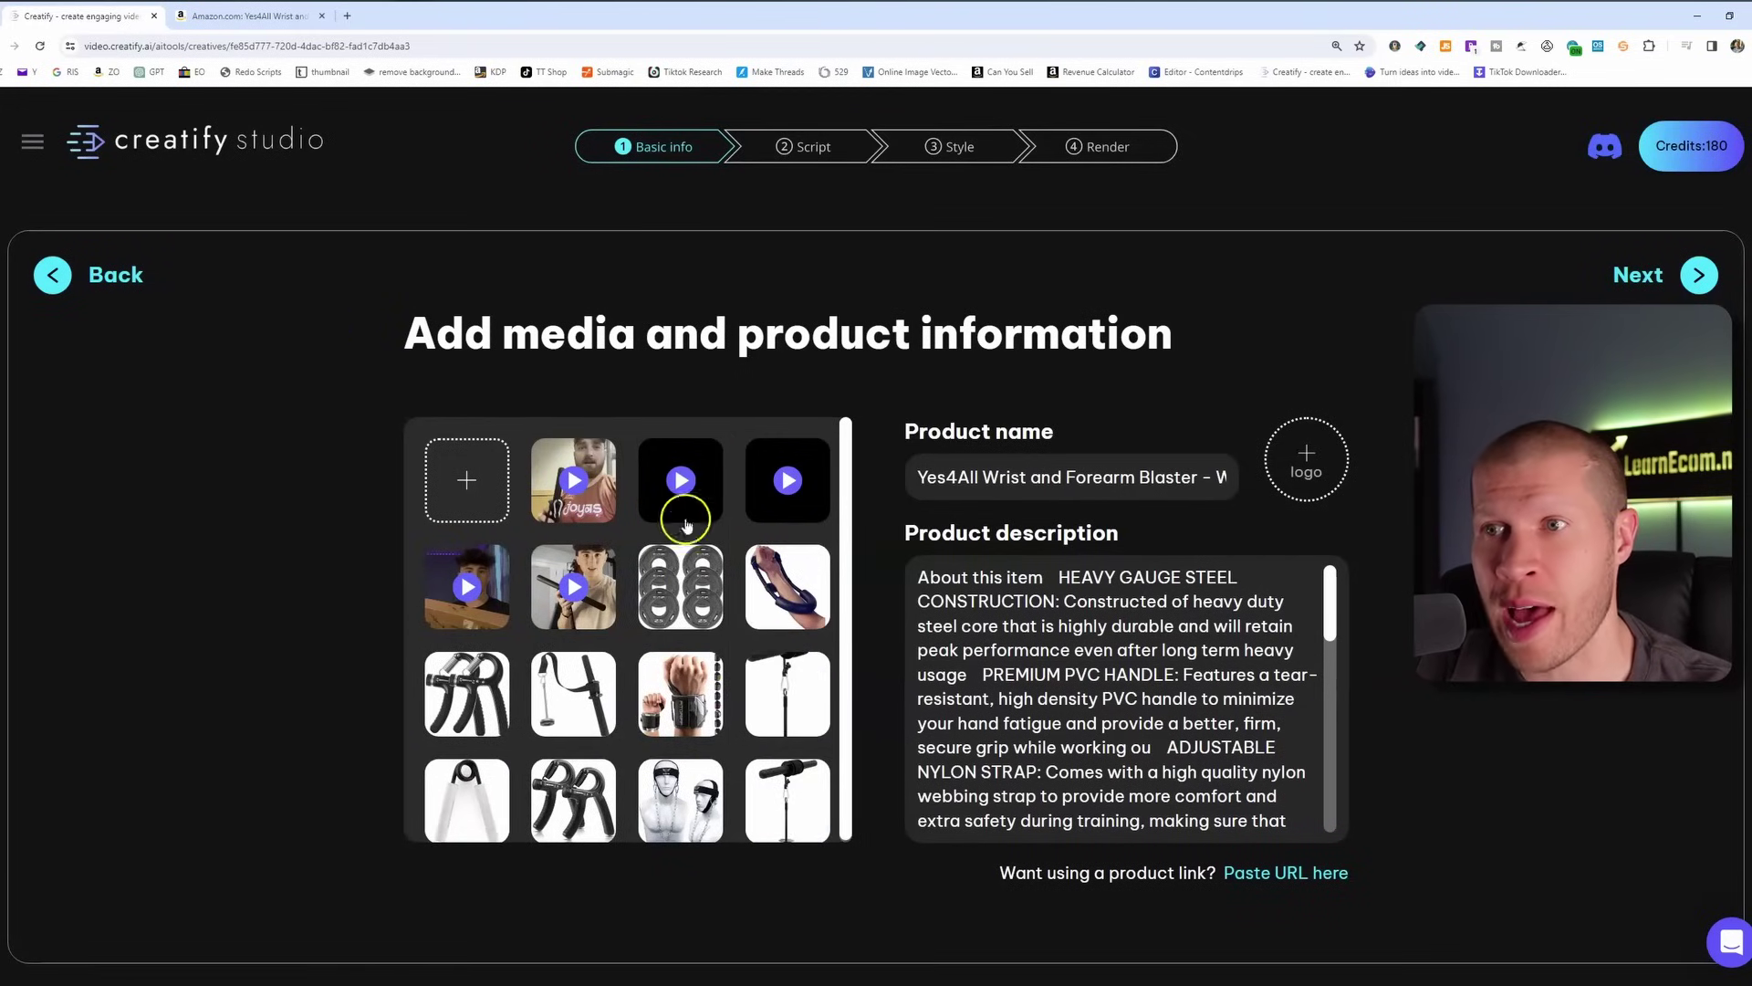
left_click(710, 559)
left_click(709, 559)
left_click(709, 560)
left_click(710, 561)
left_click(711, 561)
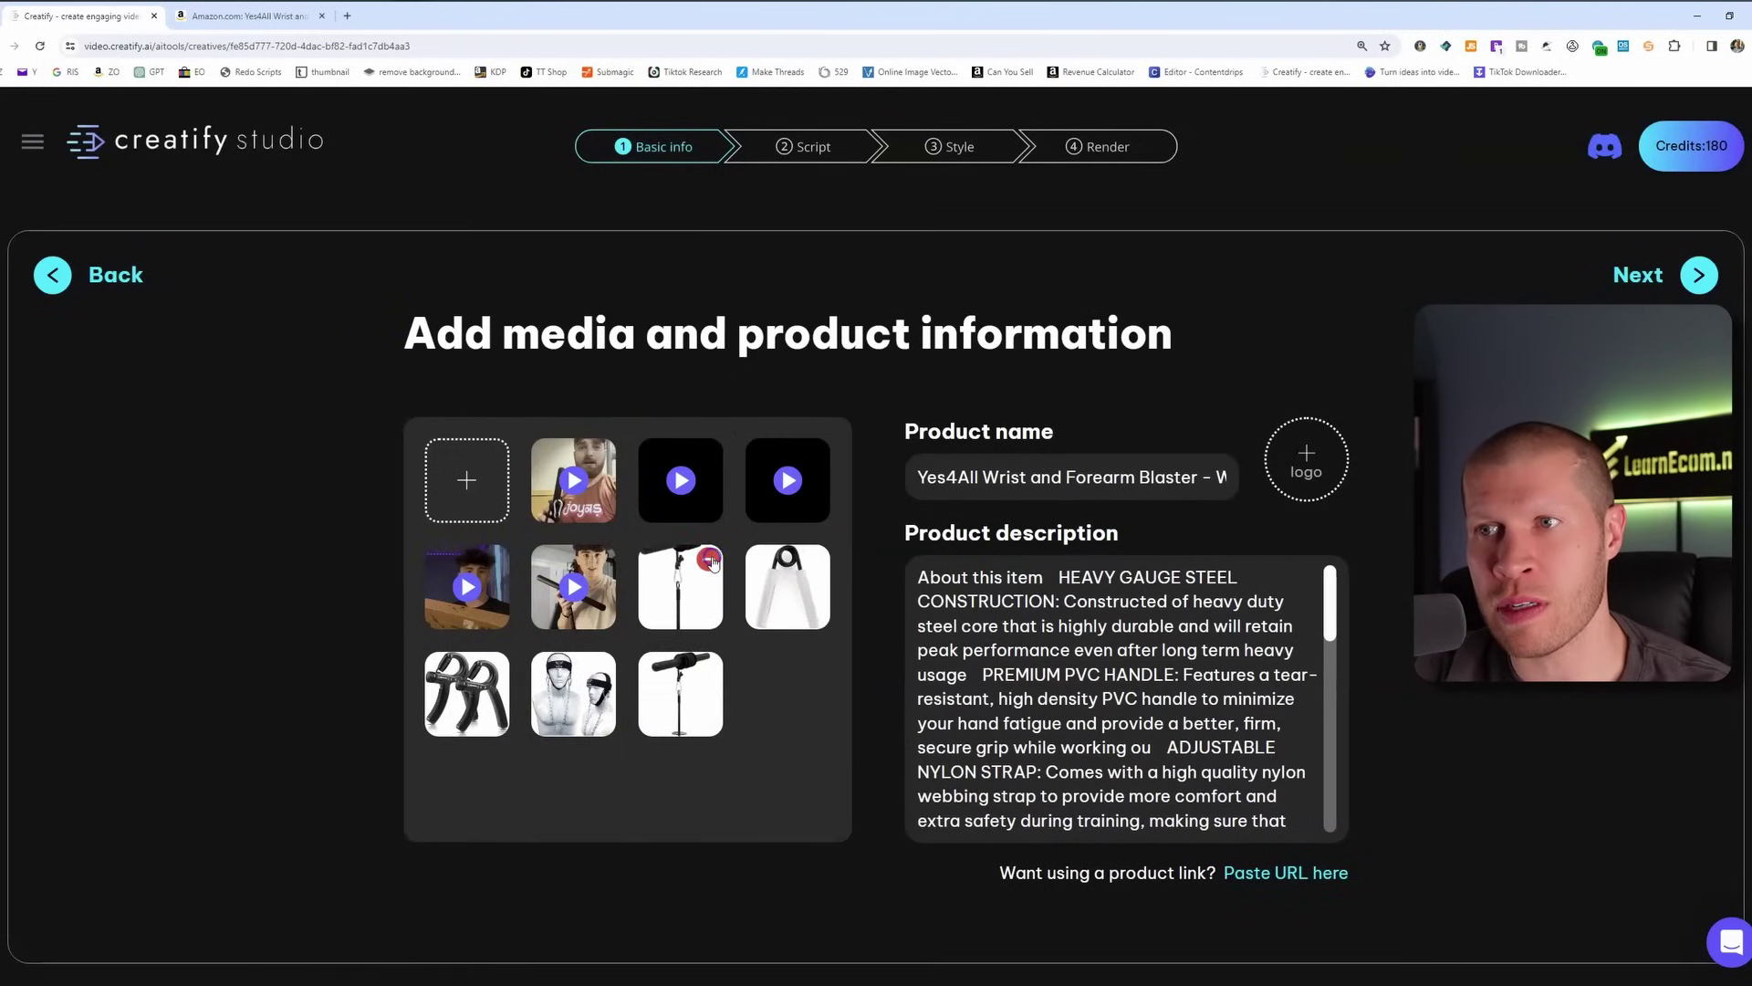
left_click(711, 561)
left_click(711, 561)
left_click(711, 561)
left_click(711, 561)
left_click(1194, 468)
left_click(1619, 294)
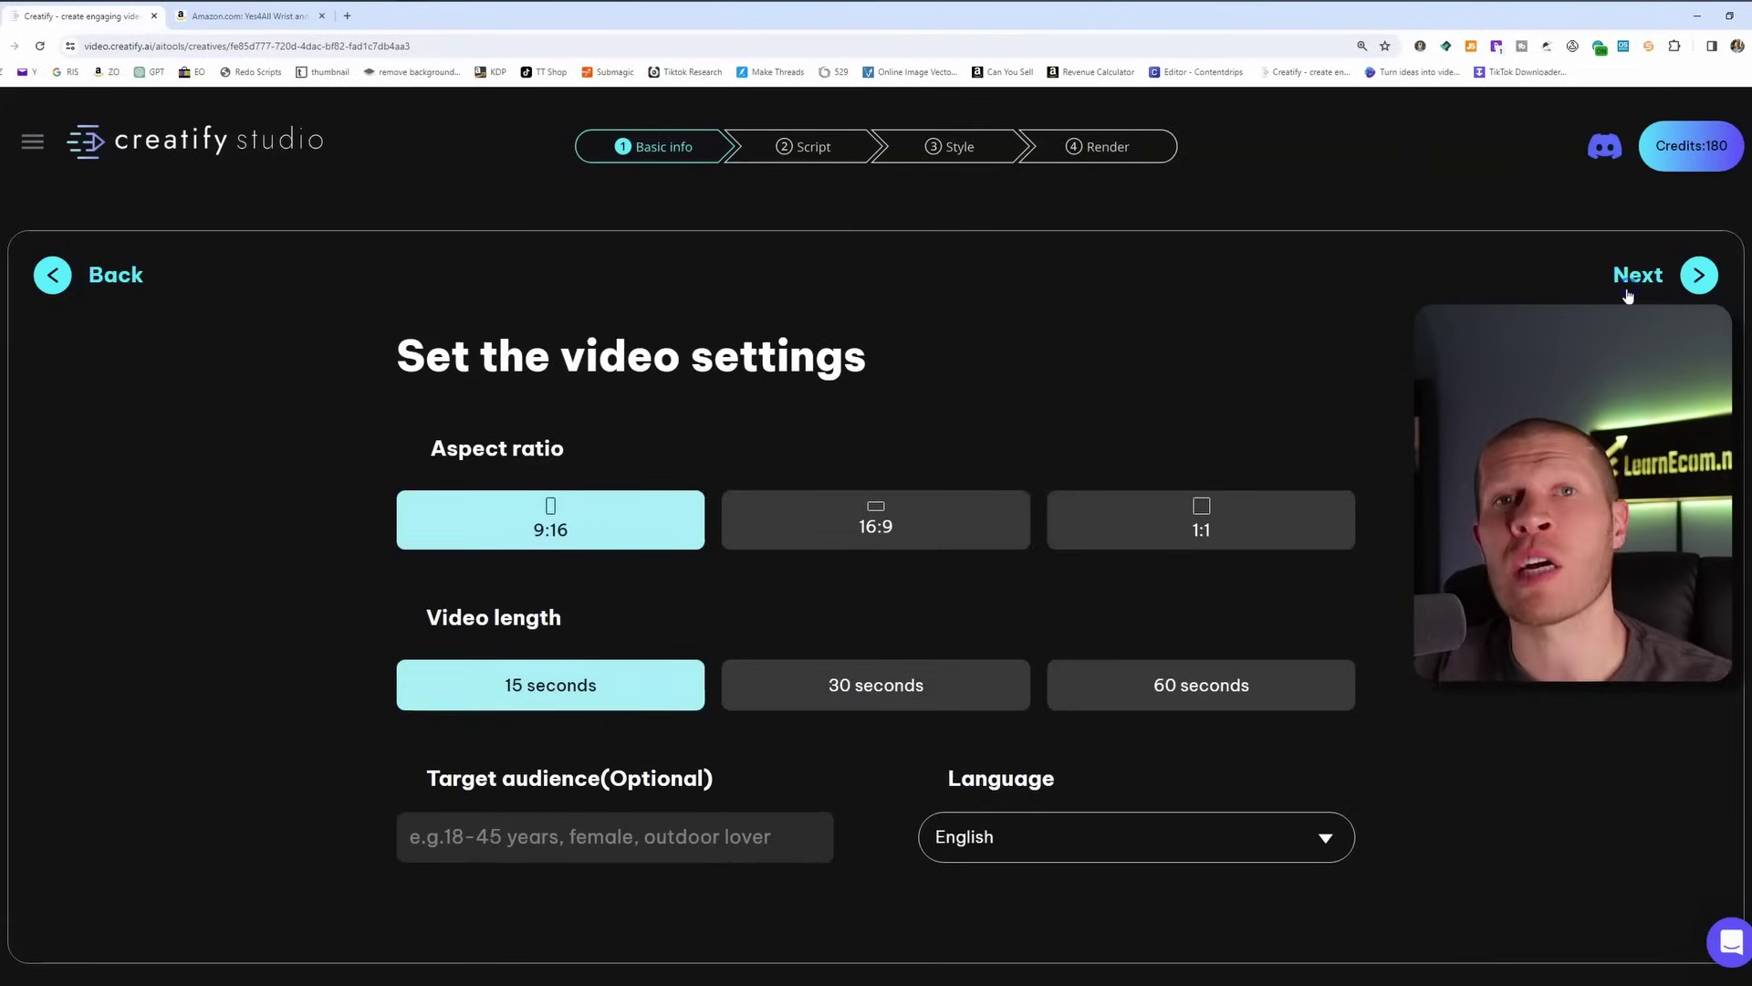